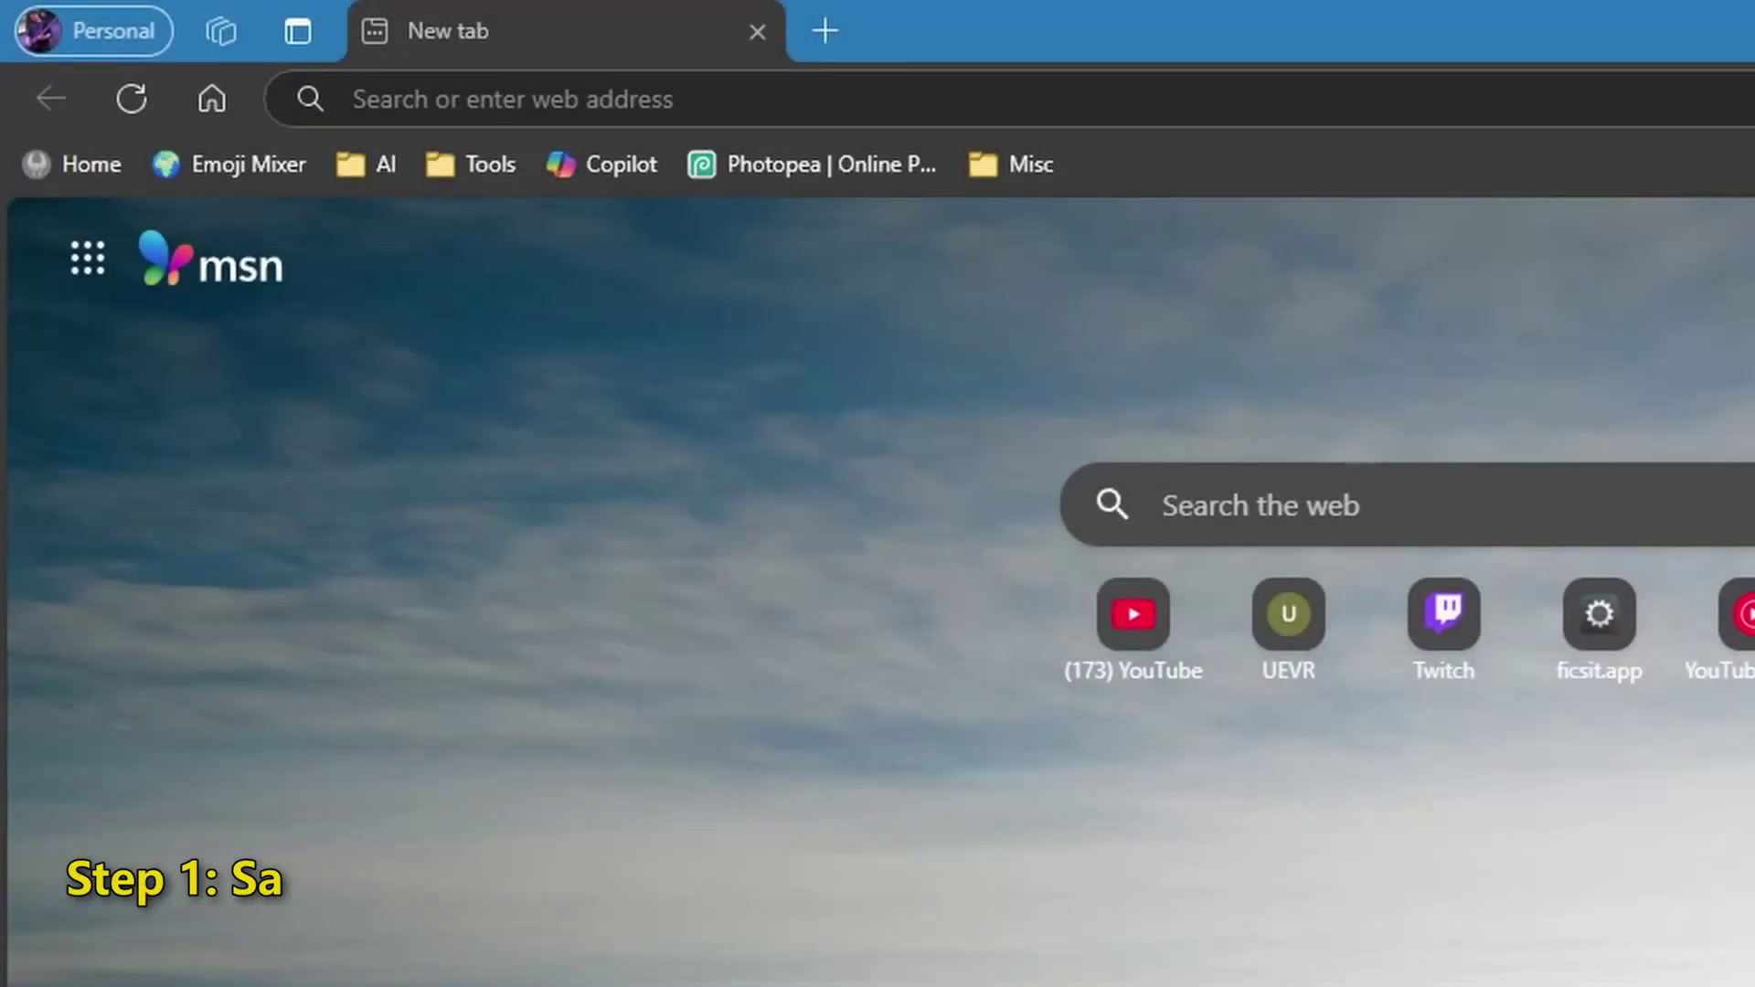
Step: Load ficsit.app and start downloading SatisfactoryModManager-Setup.exe
{"action": "left_click", "coordinate": [491, 100]}
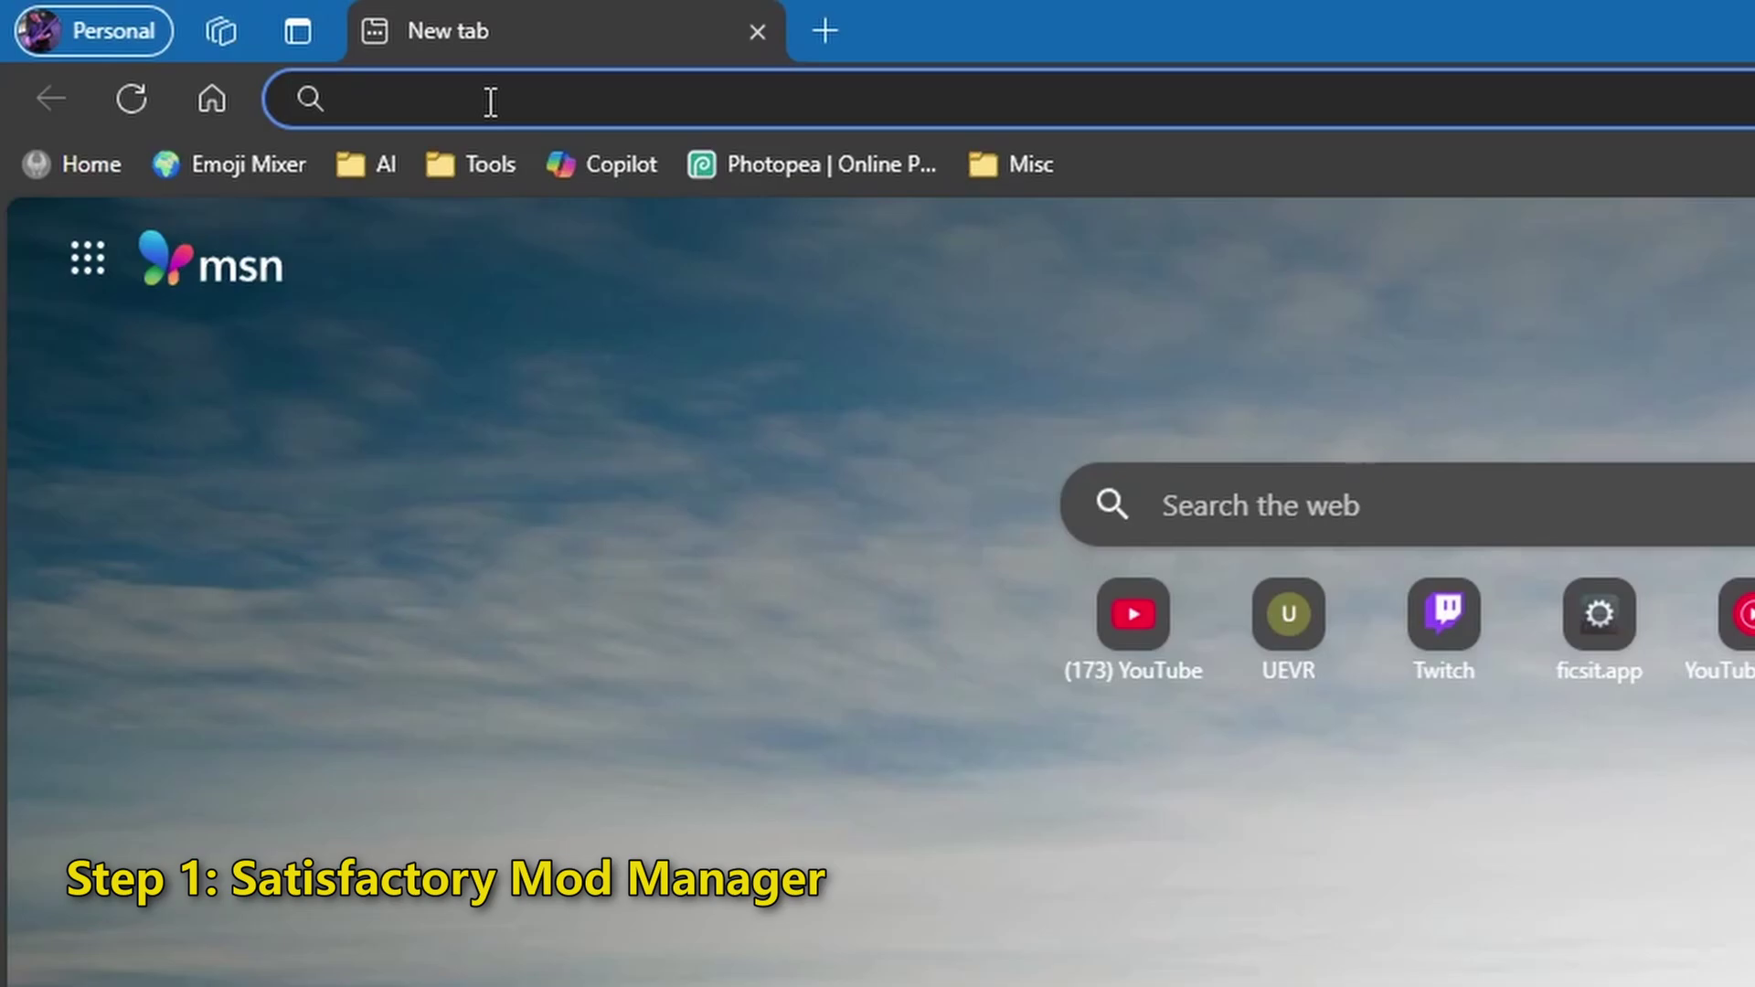
{"action": "type", "text": "ficsit.app"}
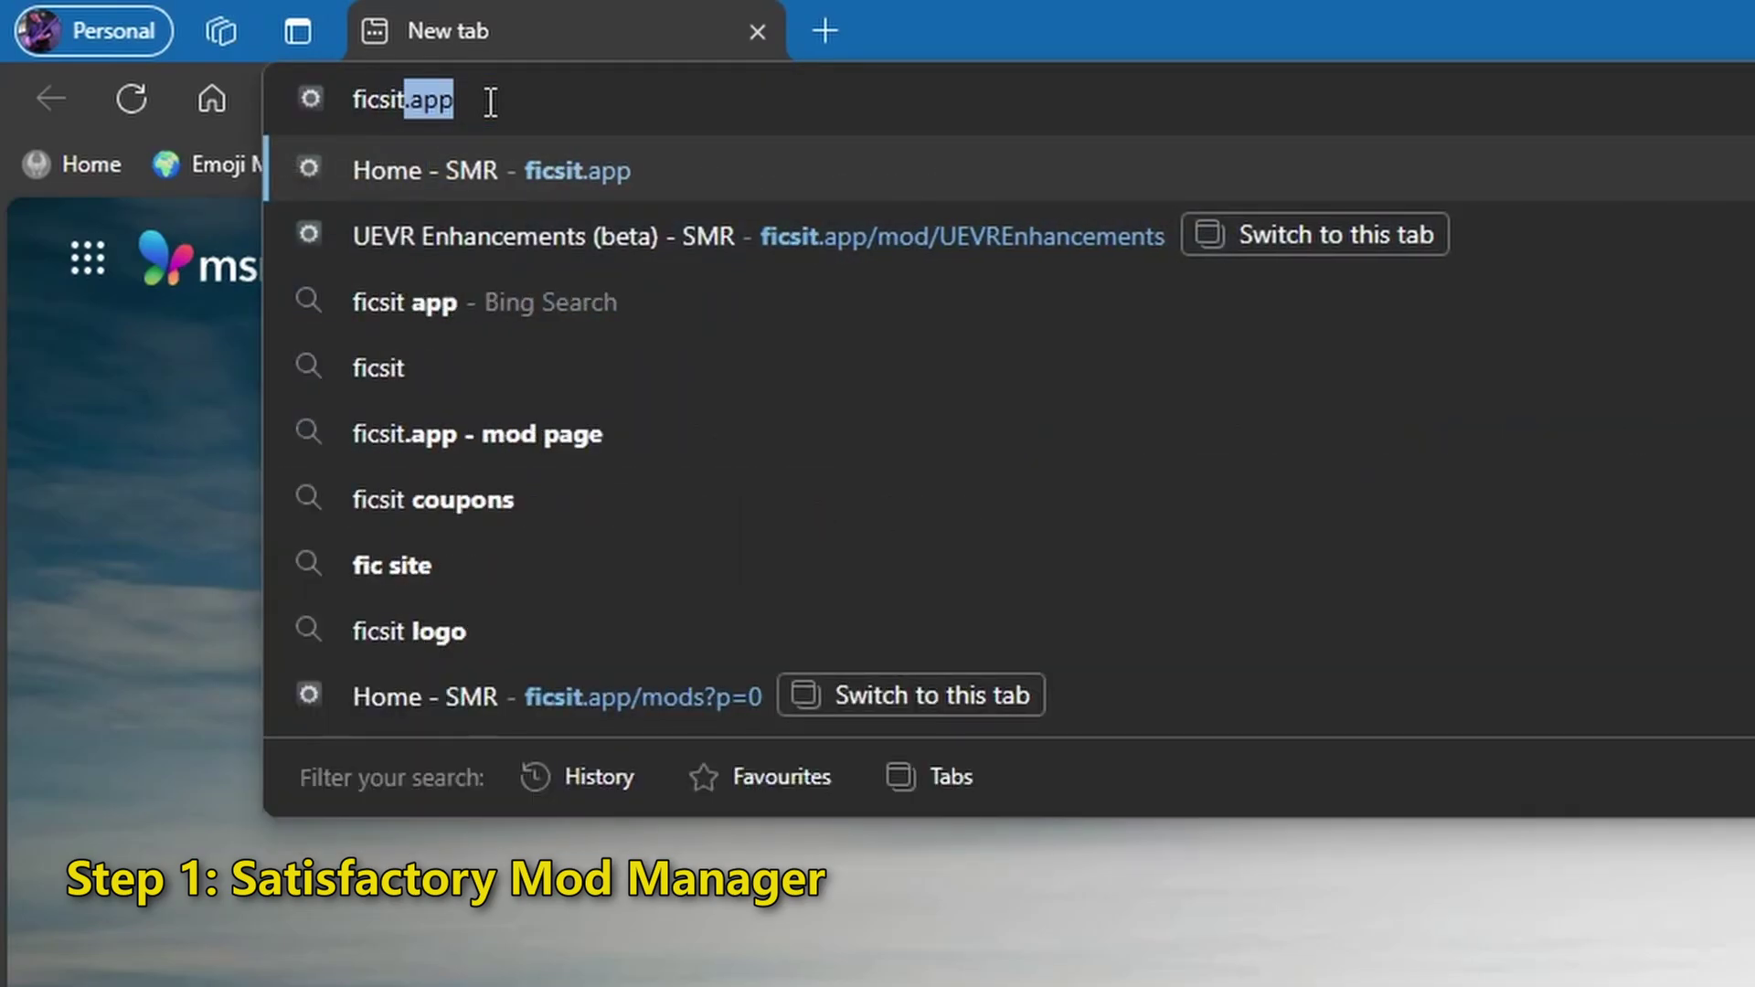
{"action": "key", "text": "Return"}
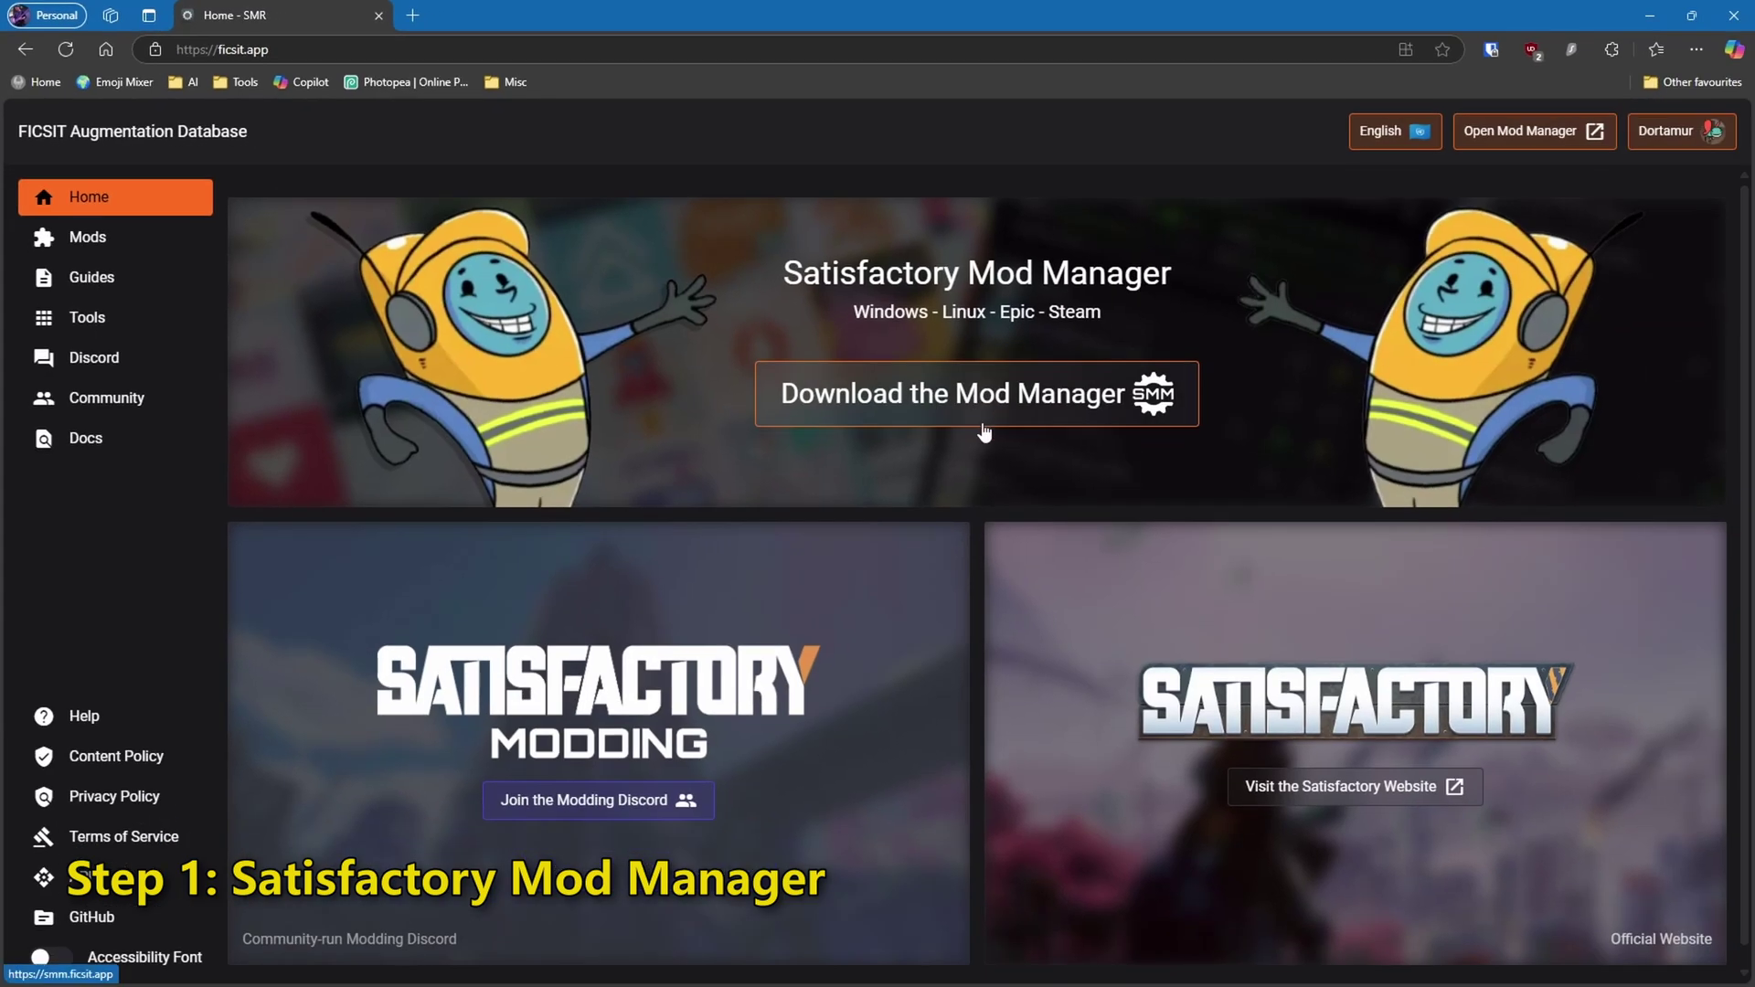
{"action": "left_click", "coordinate": [975, 420]}
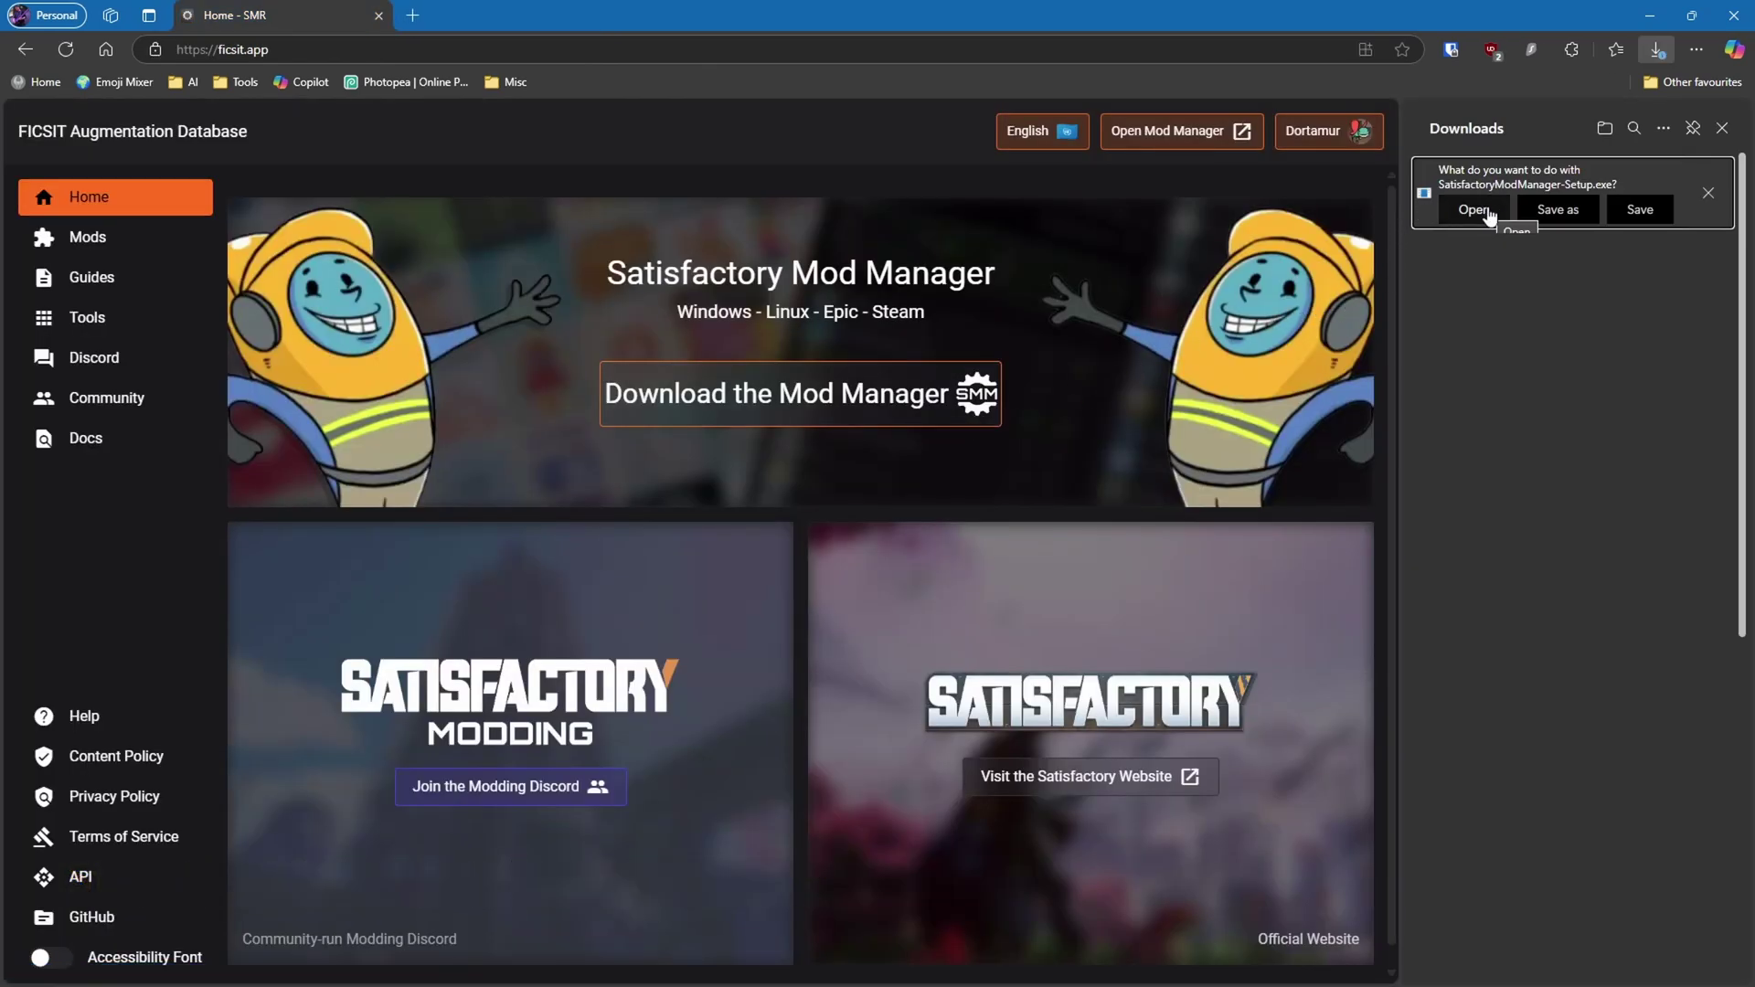
Step: Run the setup, install for the current user in the default folder, and launch the mod manager
{"action": "left_click", "coordinate": [1490, 212]}
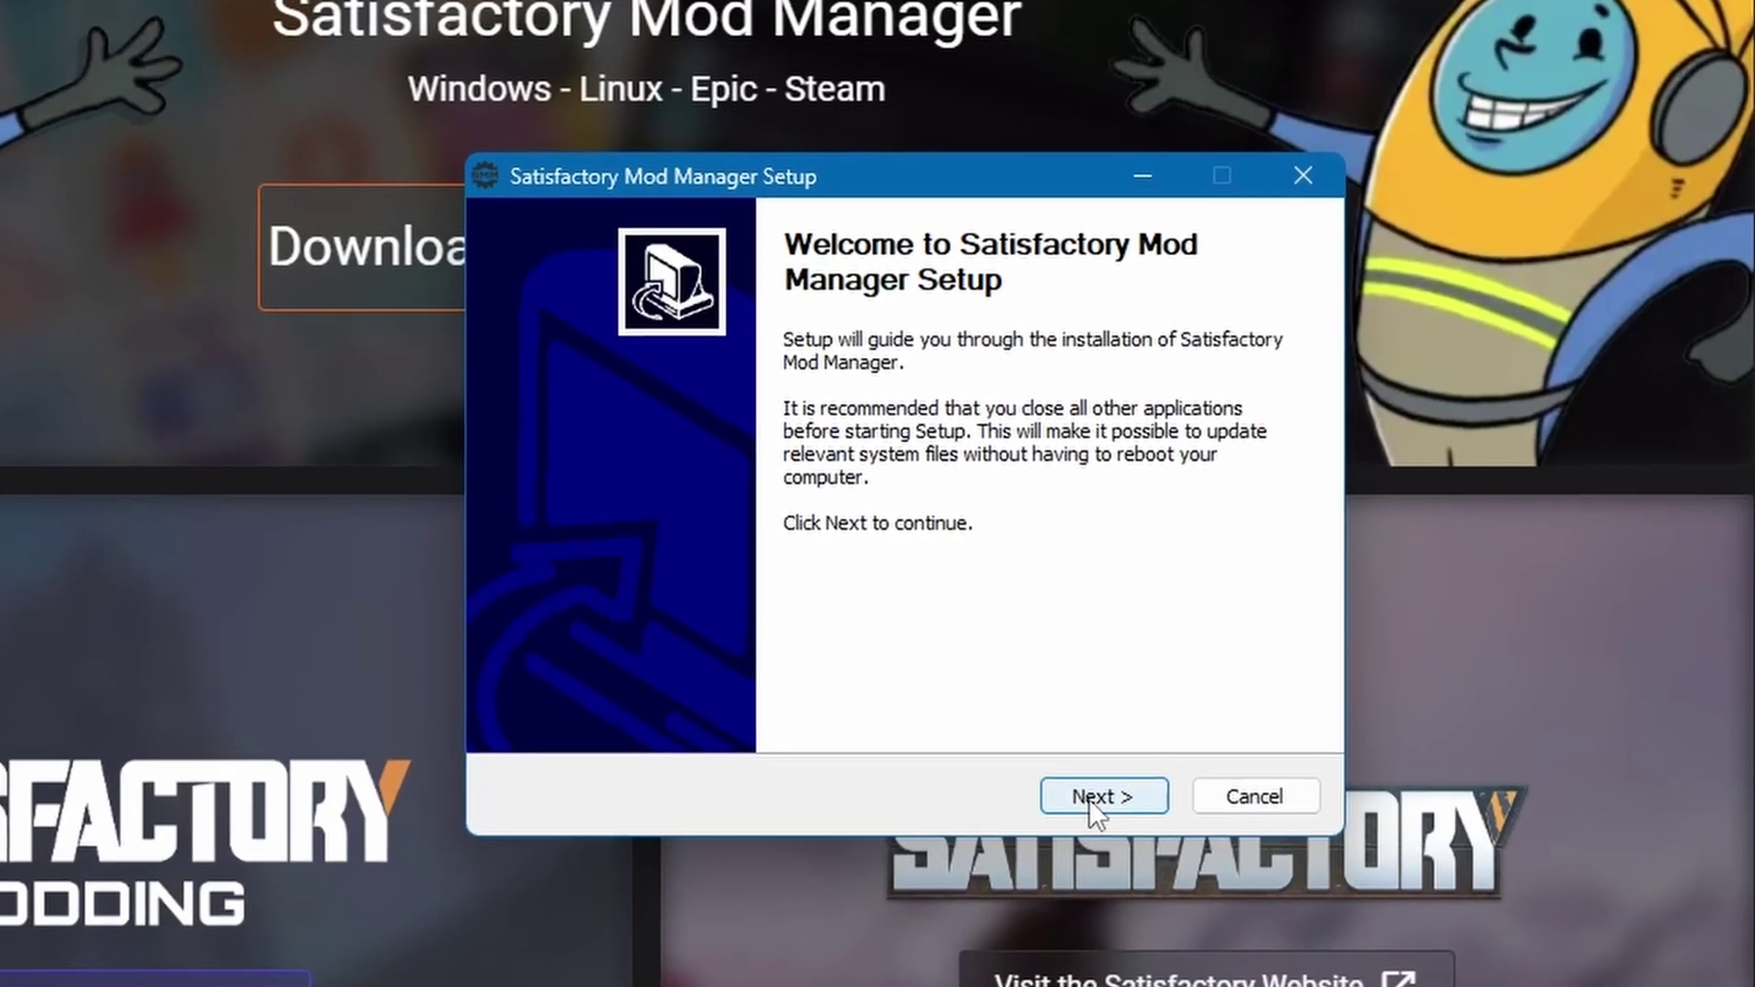
{"action": "left_click", "coordinate": [1079, 757]}
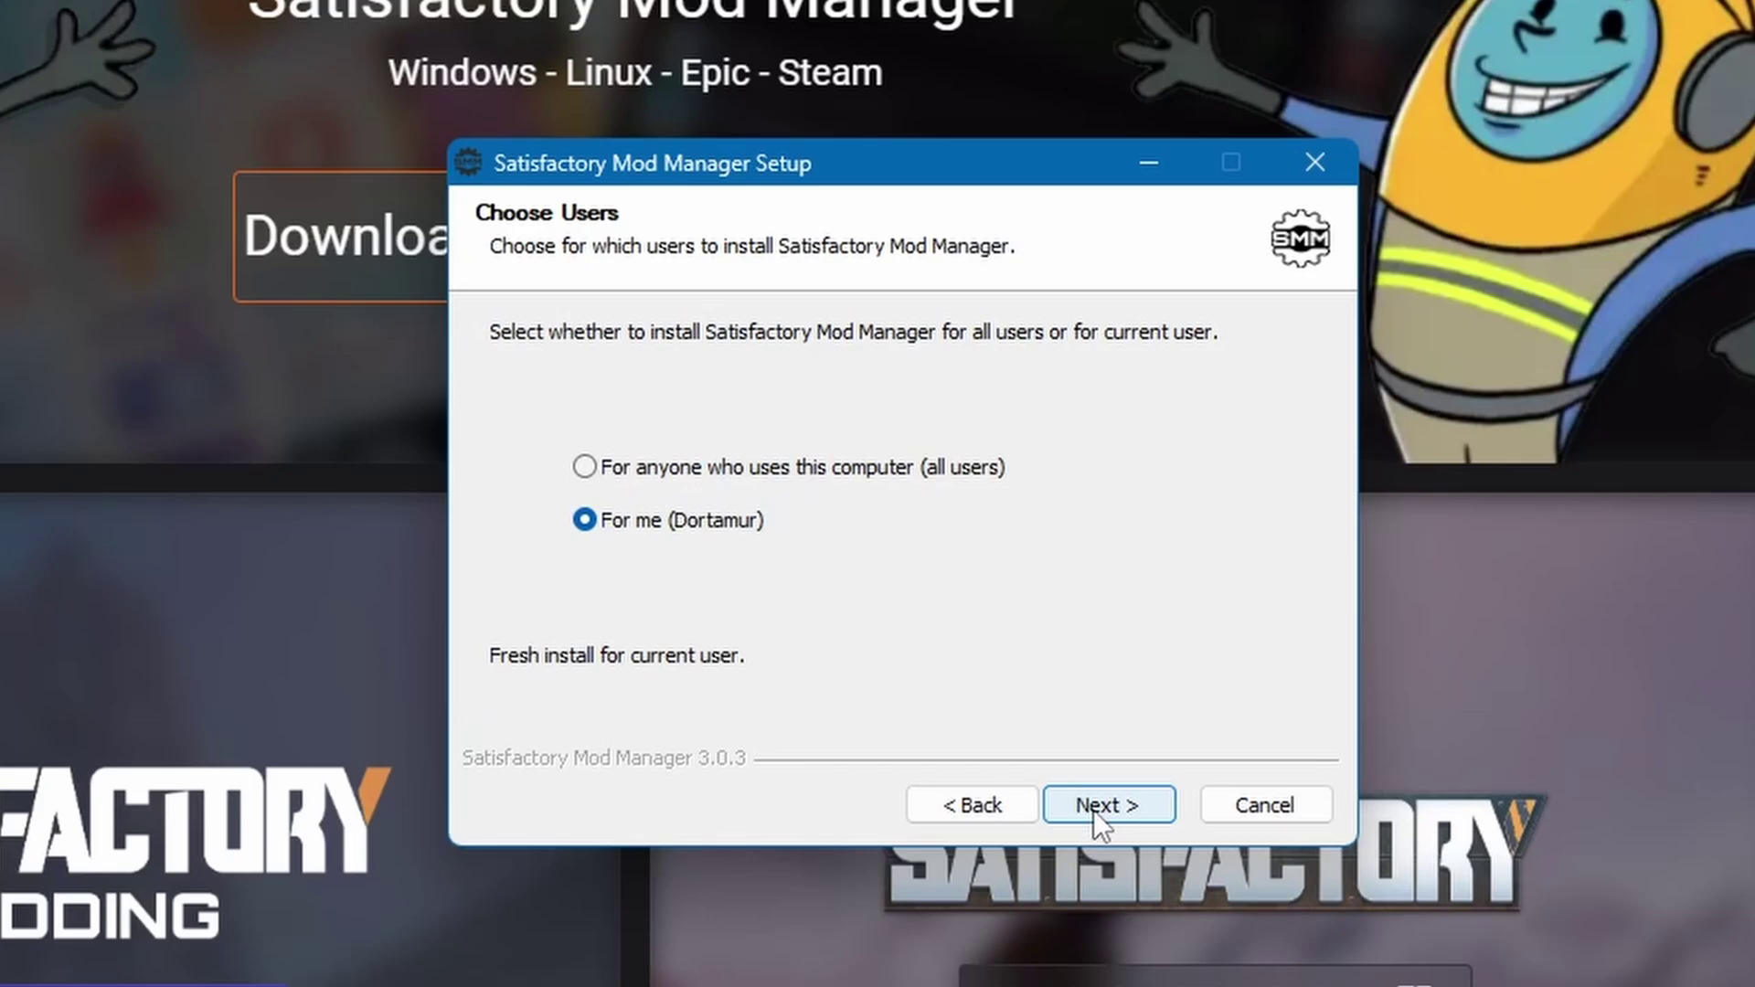
{"action": "left_click", "coordinate": [1093, 810]}
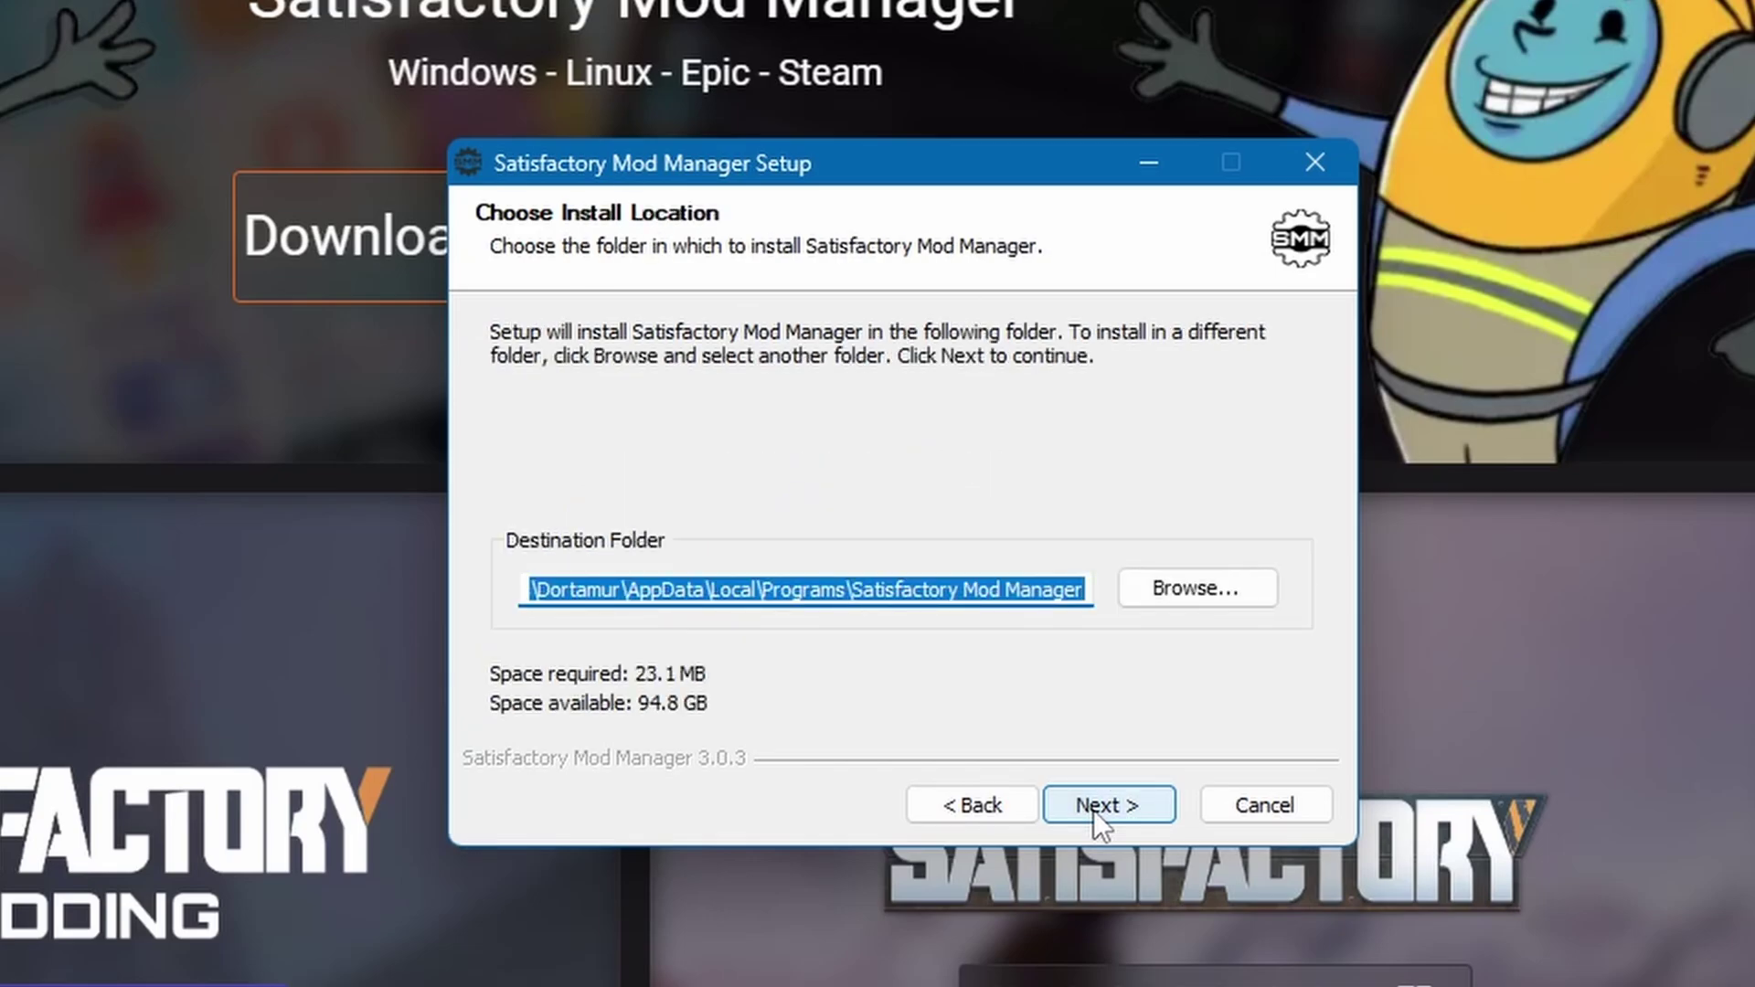
{"action": "left_click", "coordinate": [1093, 810]}
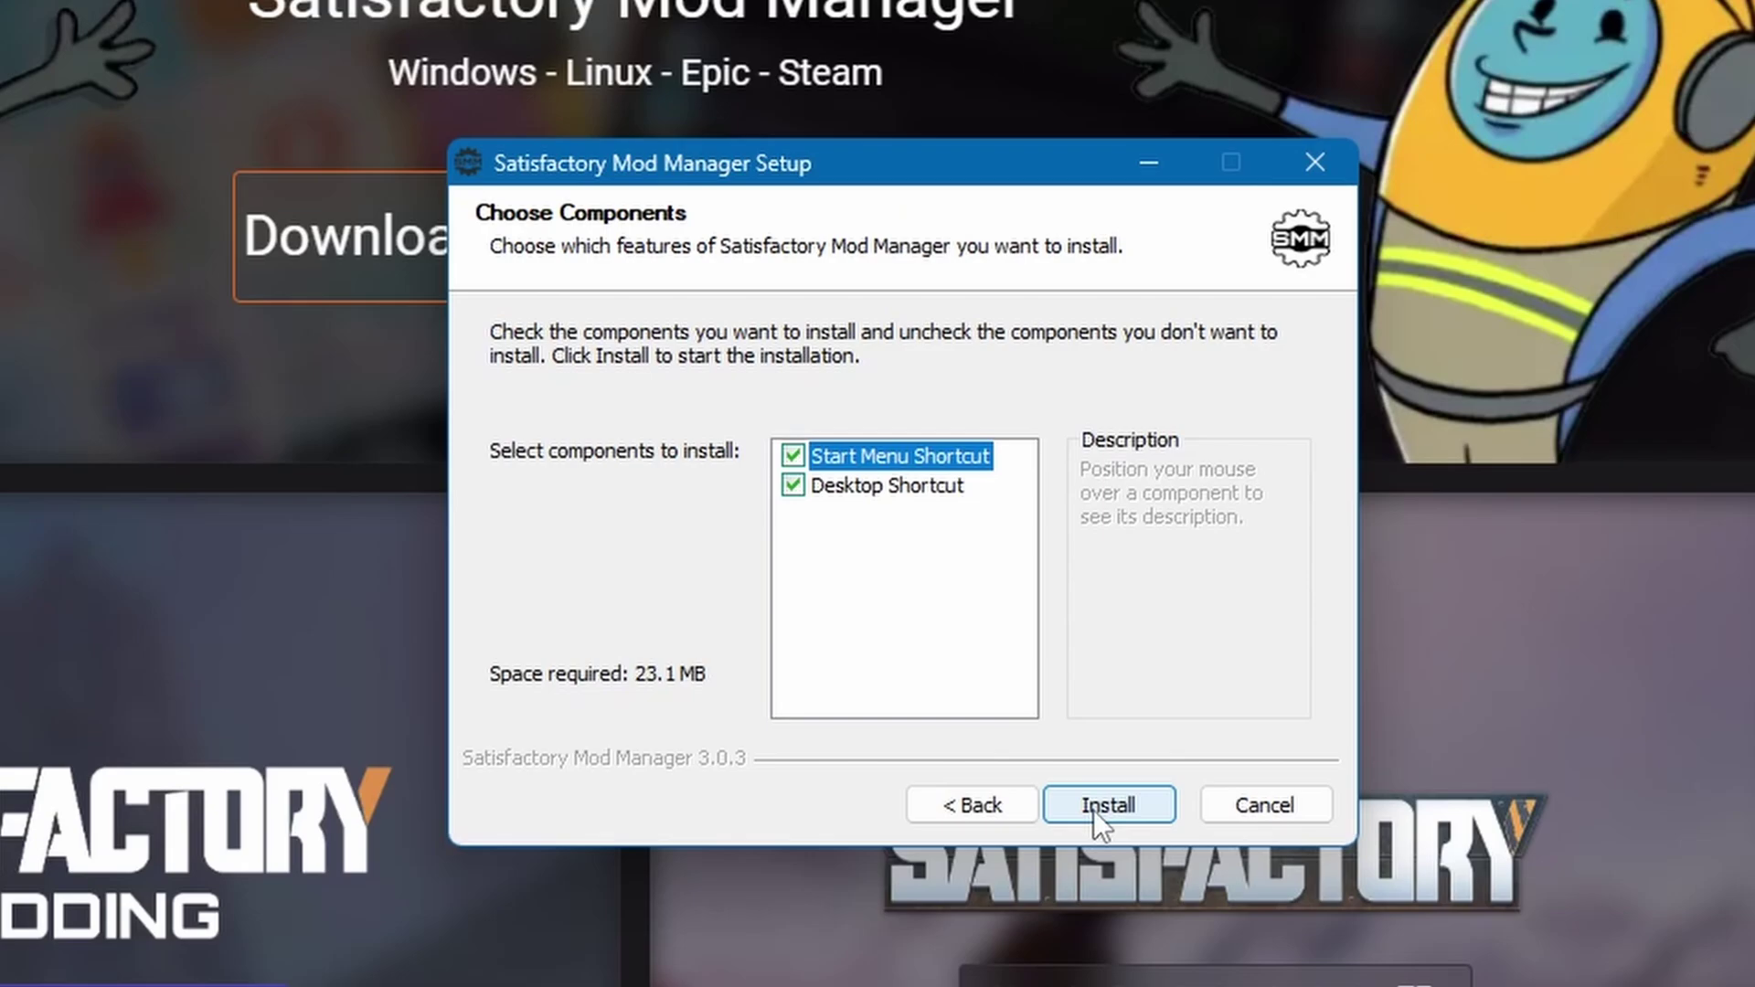
{"action": "left_click", "coordinate": [1094, 810]}
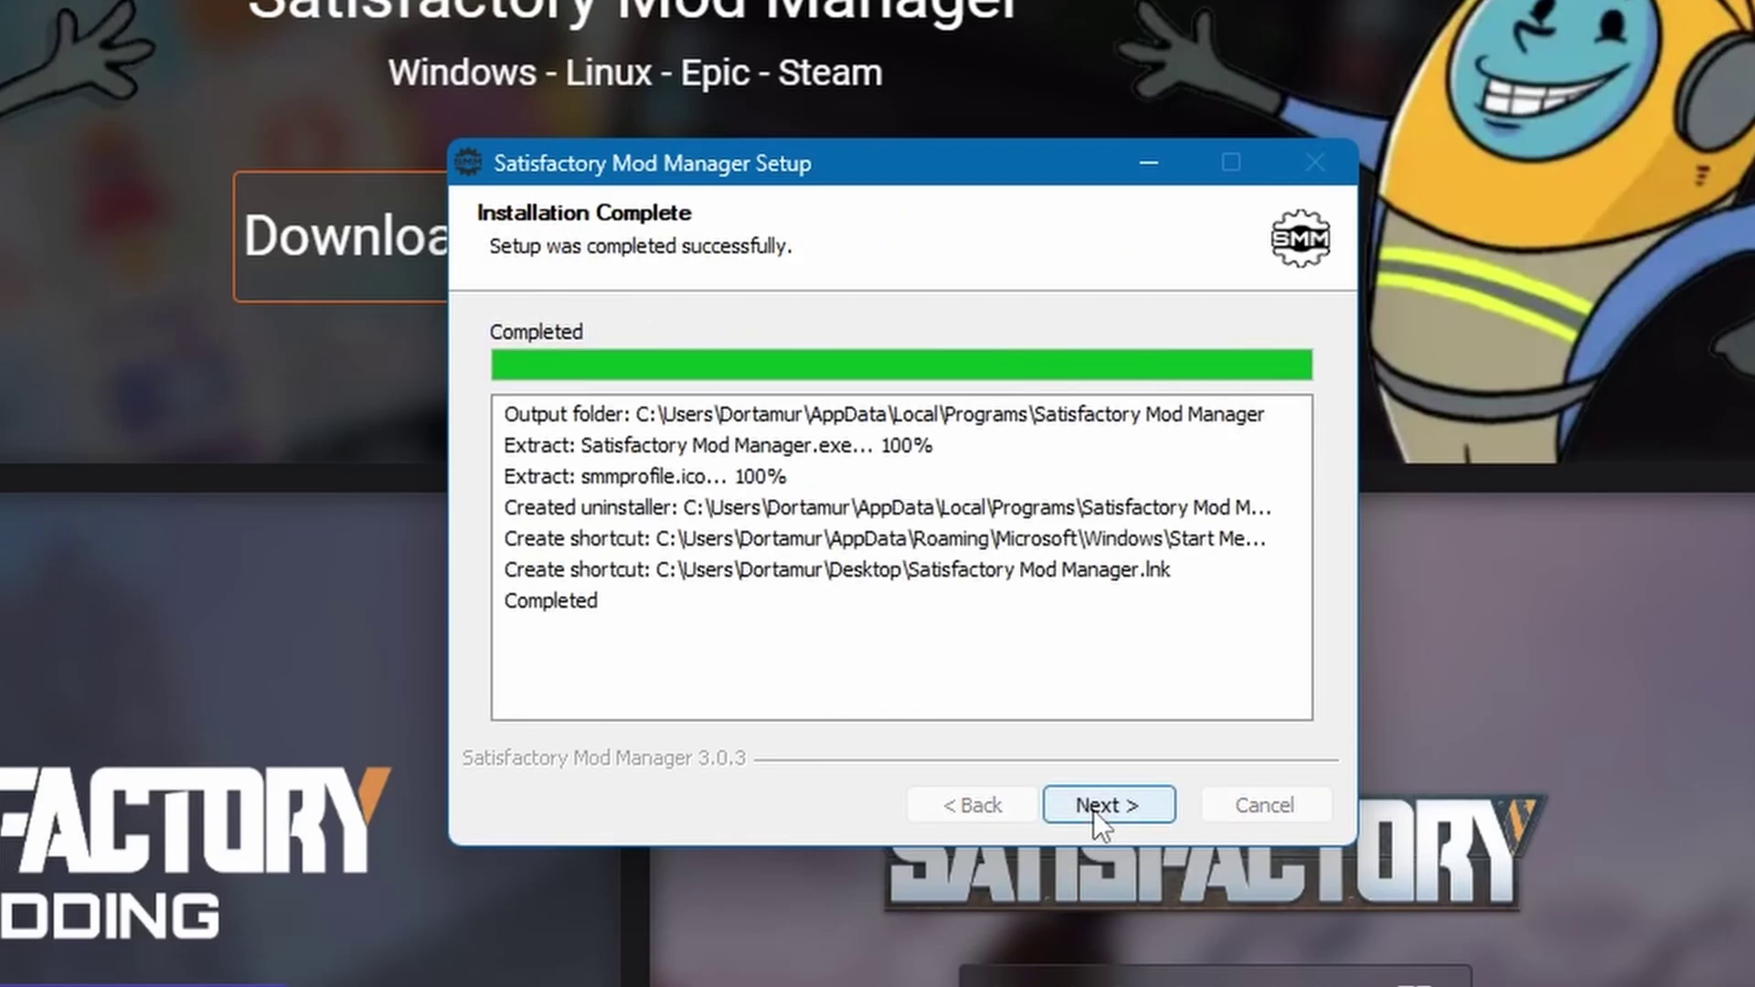
{"action": "left_click", "coordinate": [1093, 810]}
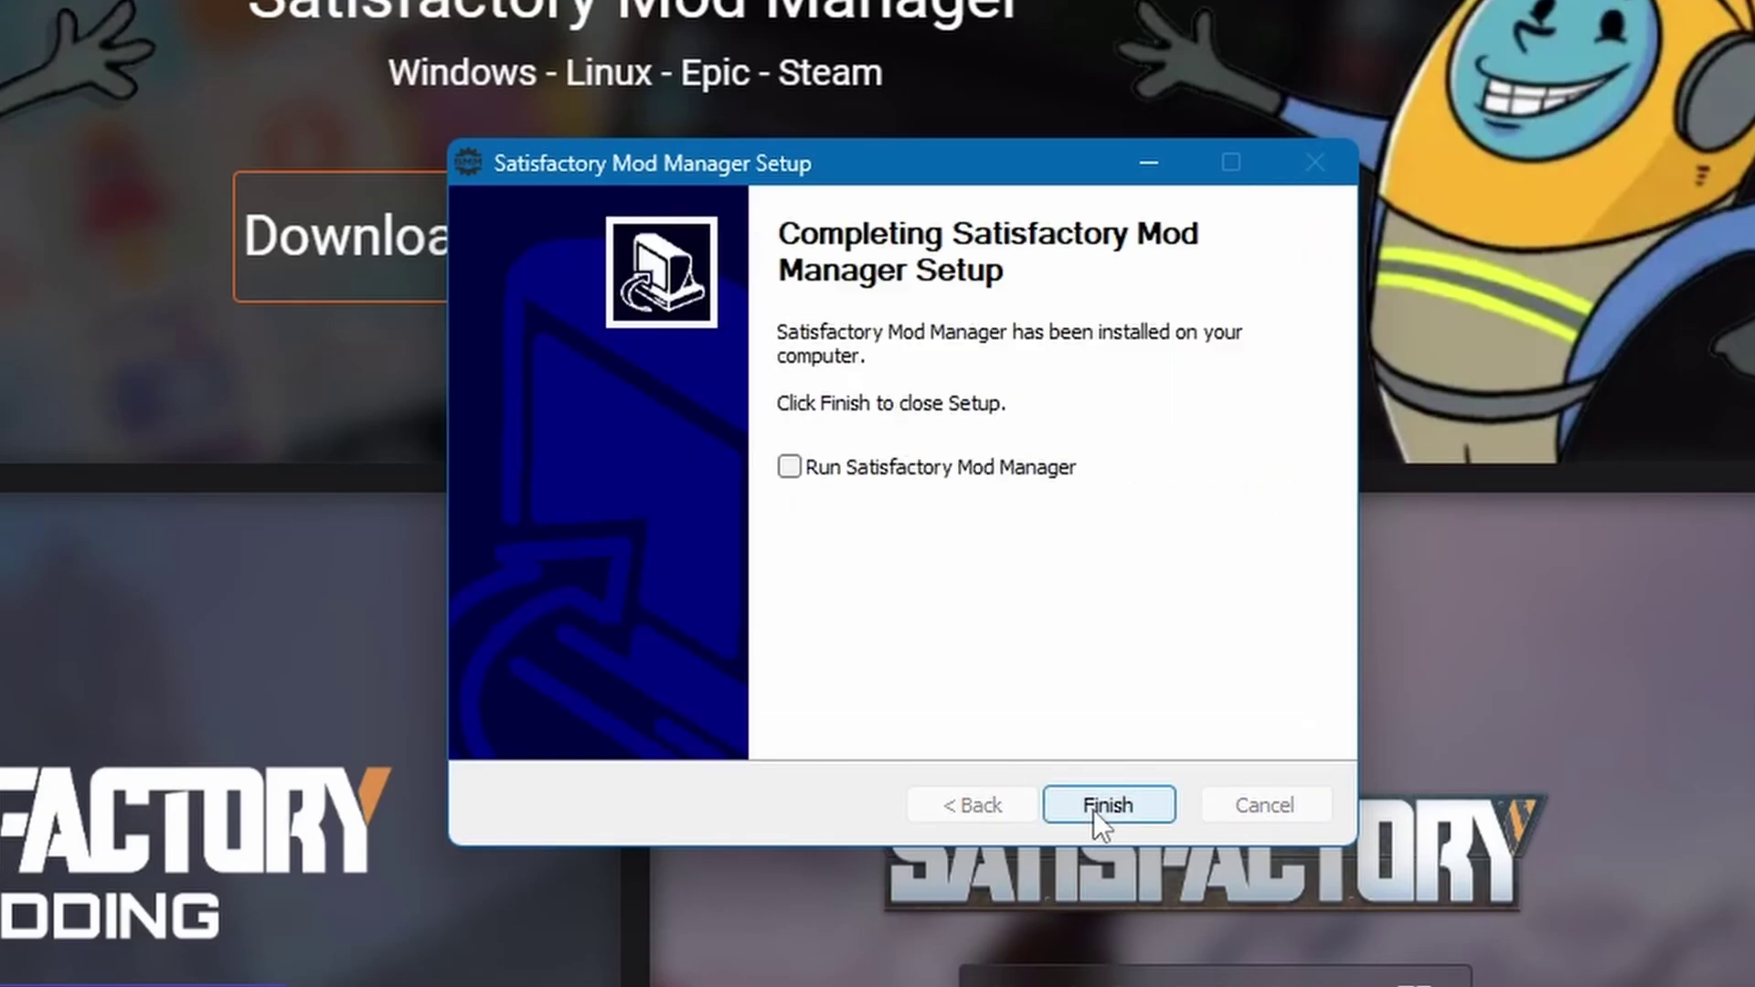
{"action": "left_click", "coordinate": [789, 466]}
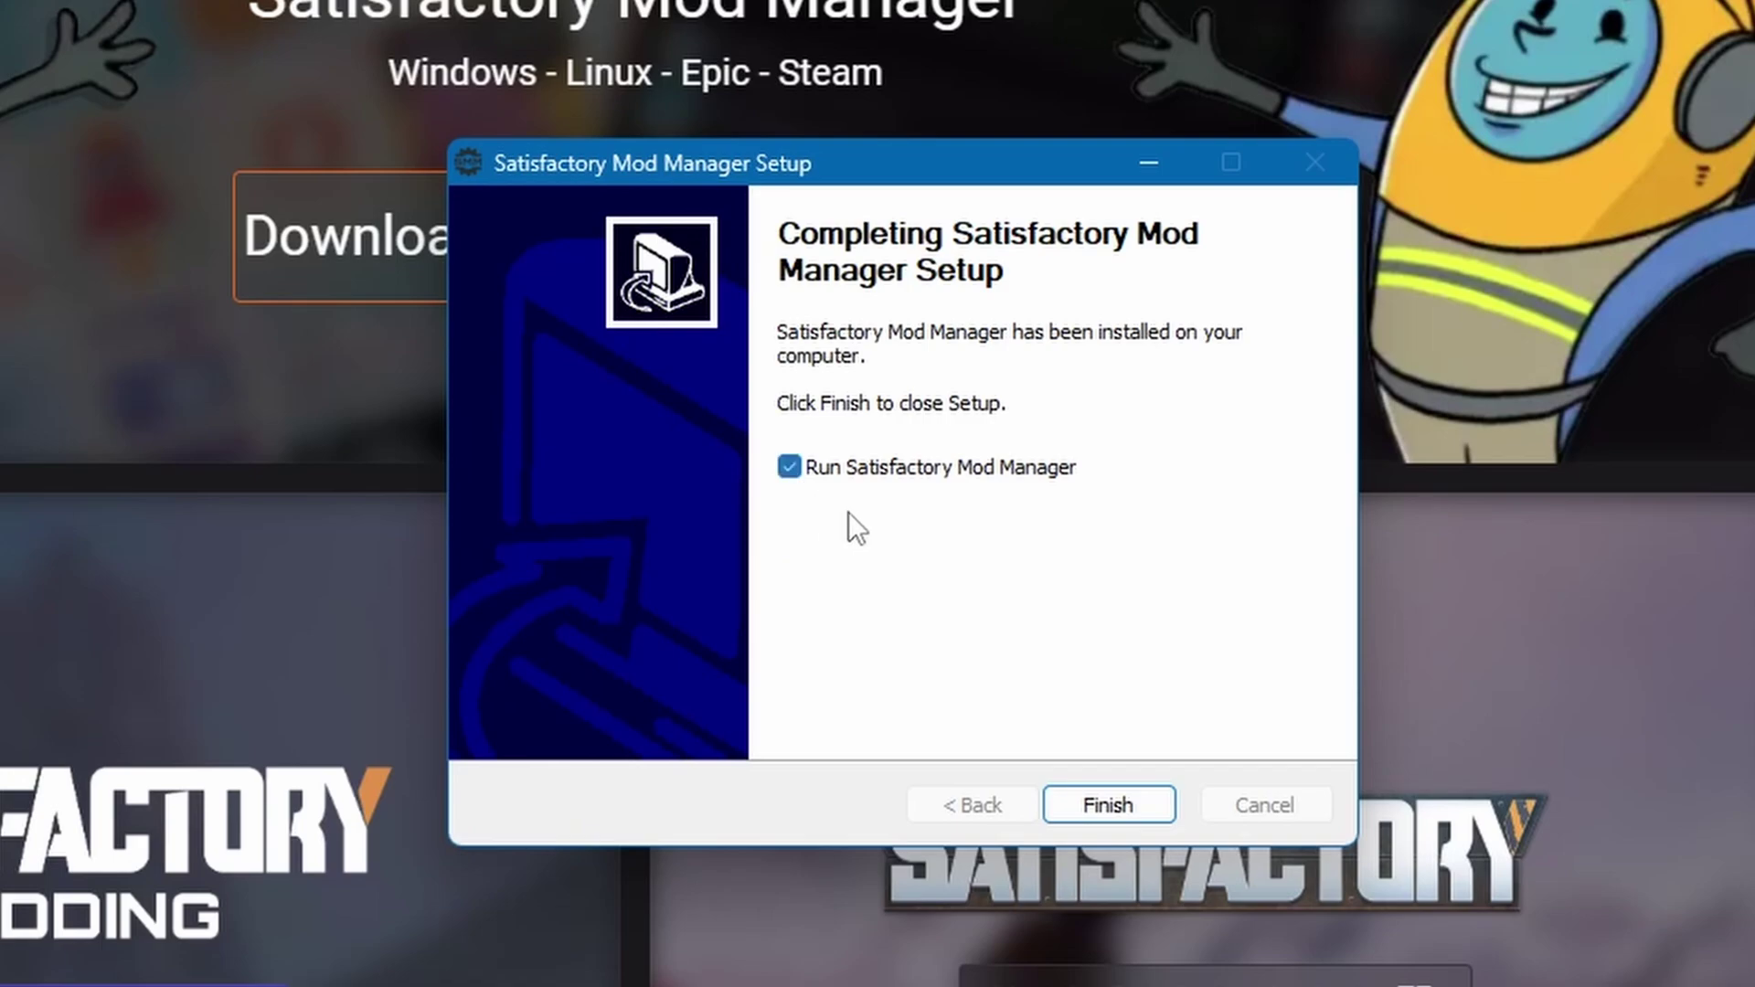
{"action": "left_click", "coordinate": [1124, 805]}
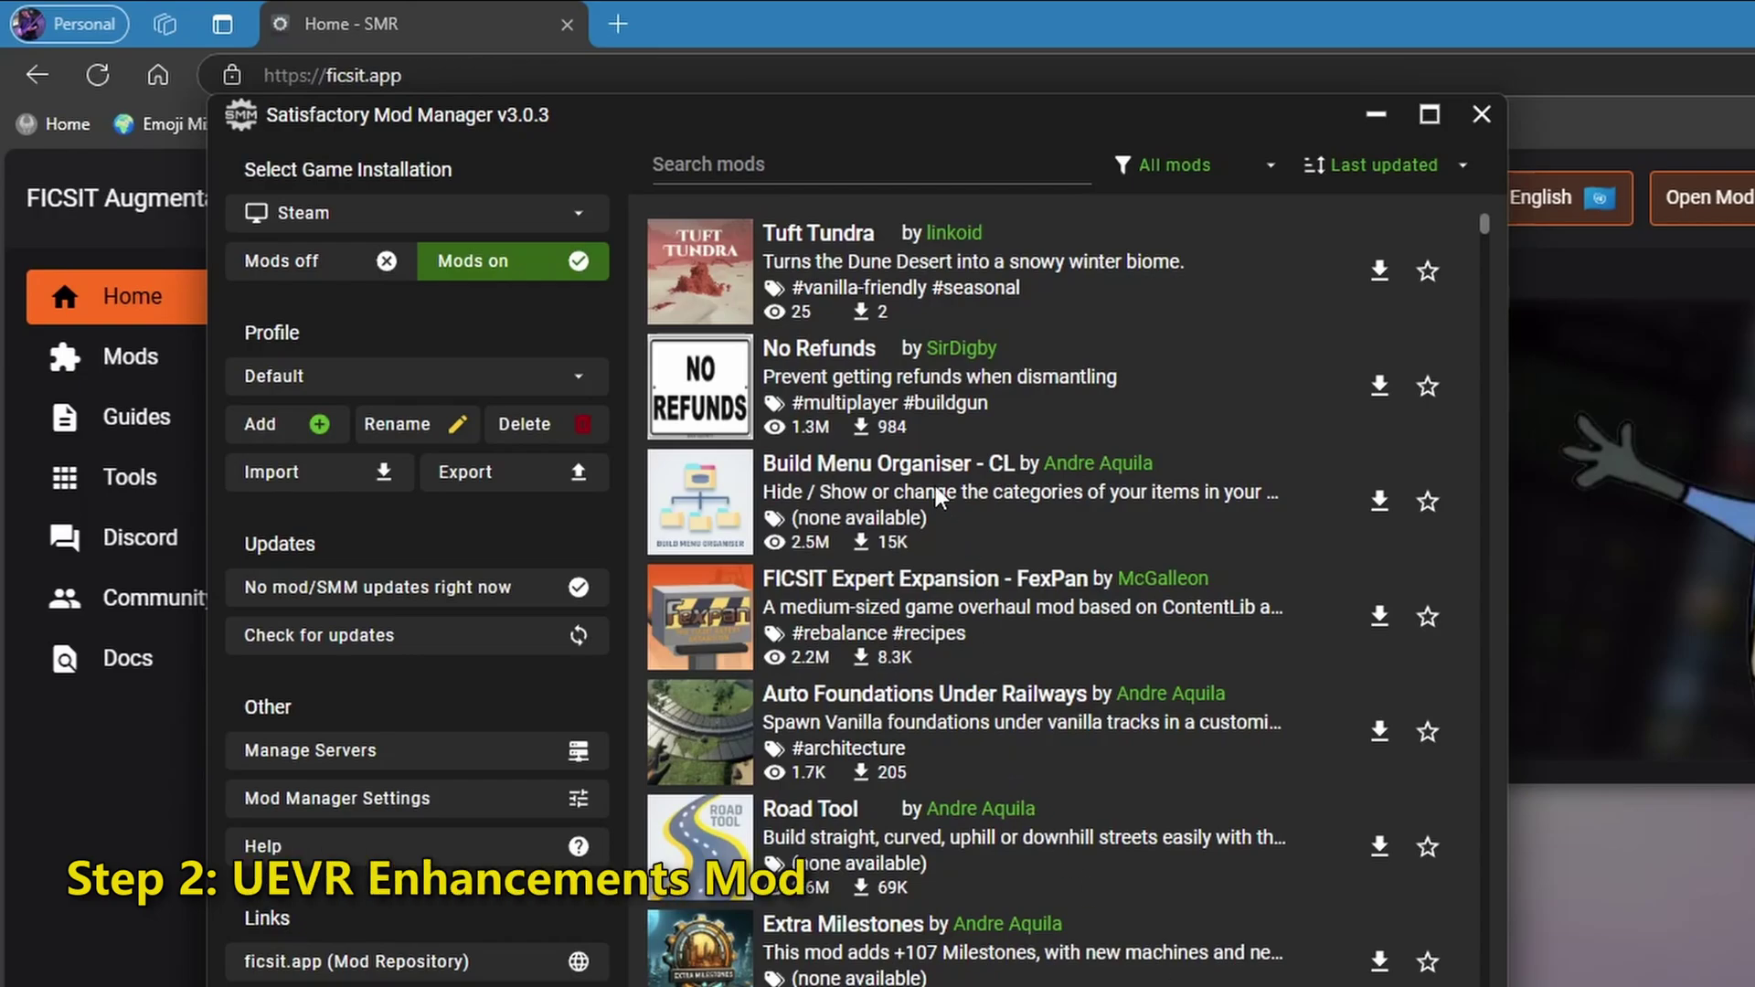
Step: Search 'uevr', star UEVR Enhancements (beta) as a favourite, and install it
{"action": "left_click", "coordinate": [777, 165]}
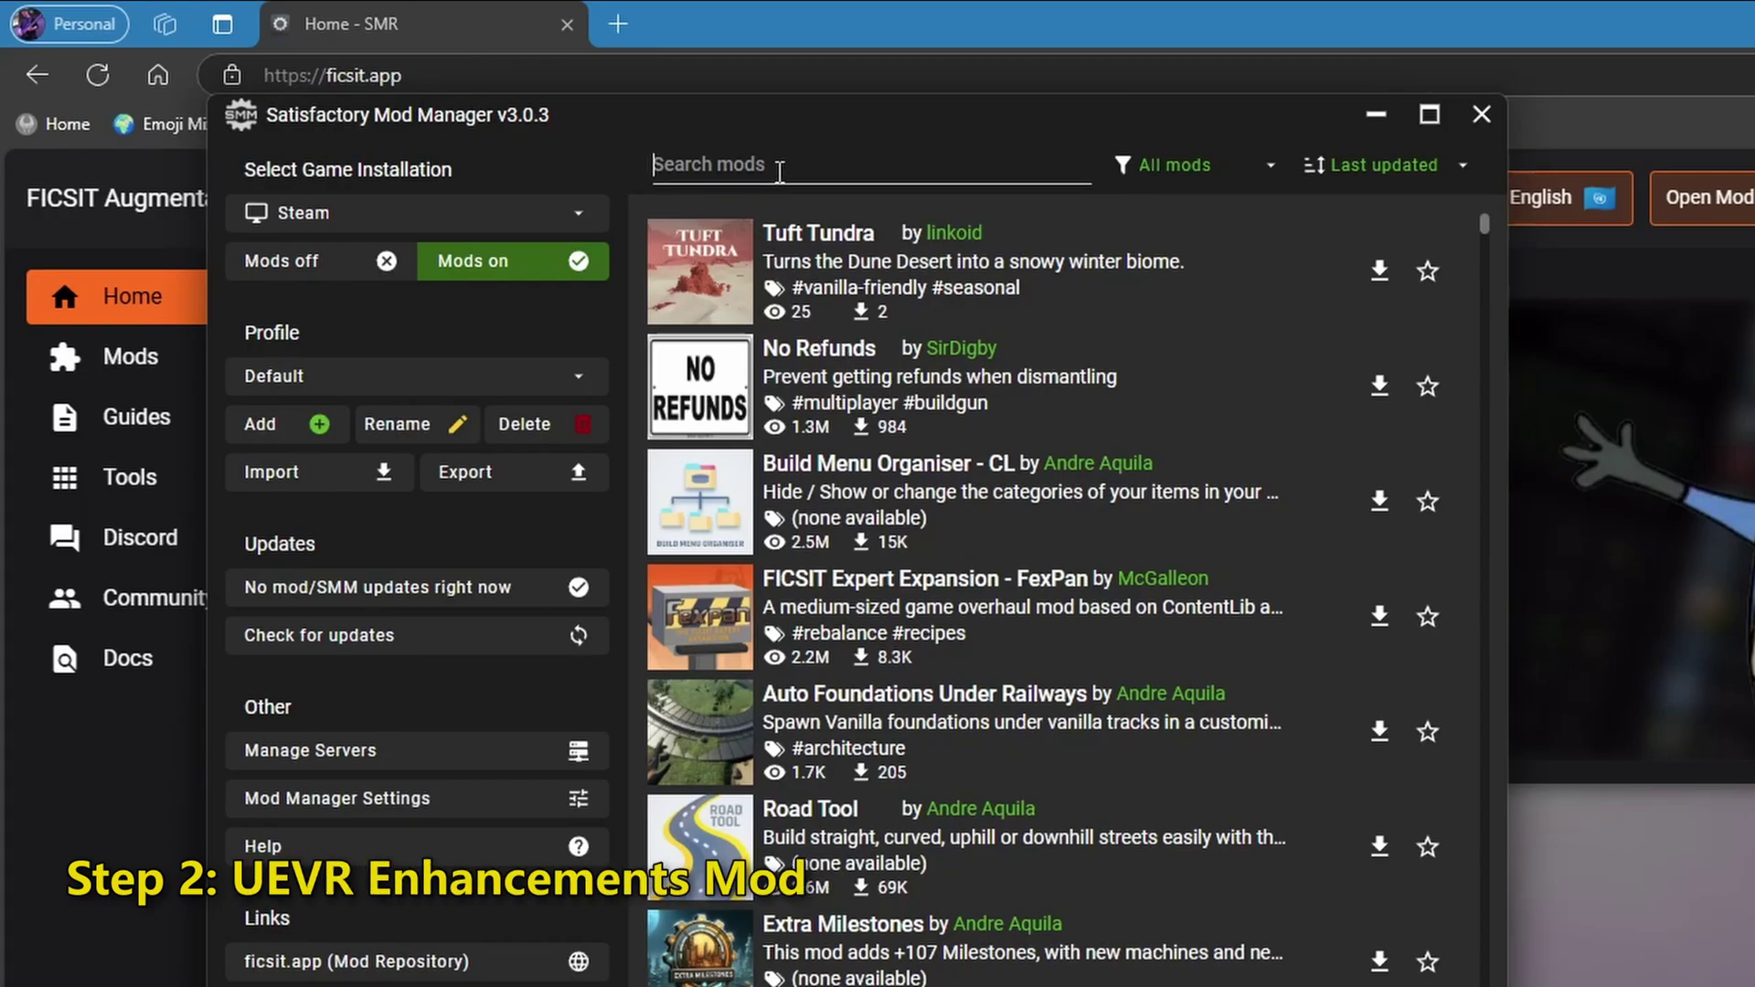
{"action": "type", "text": "uevr"}
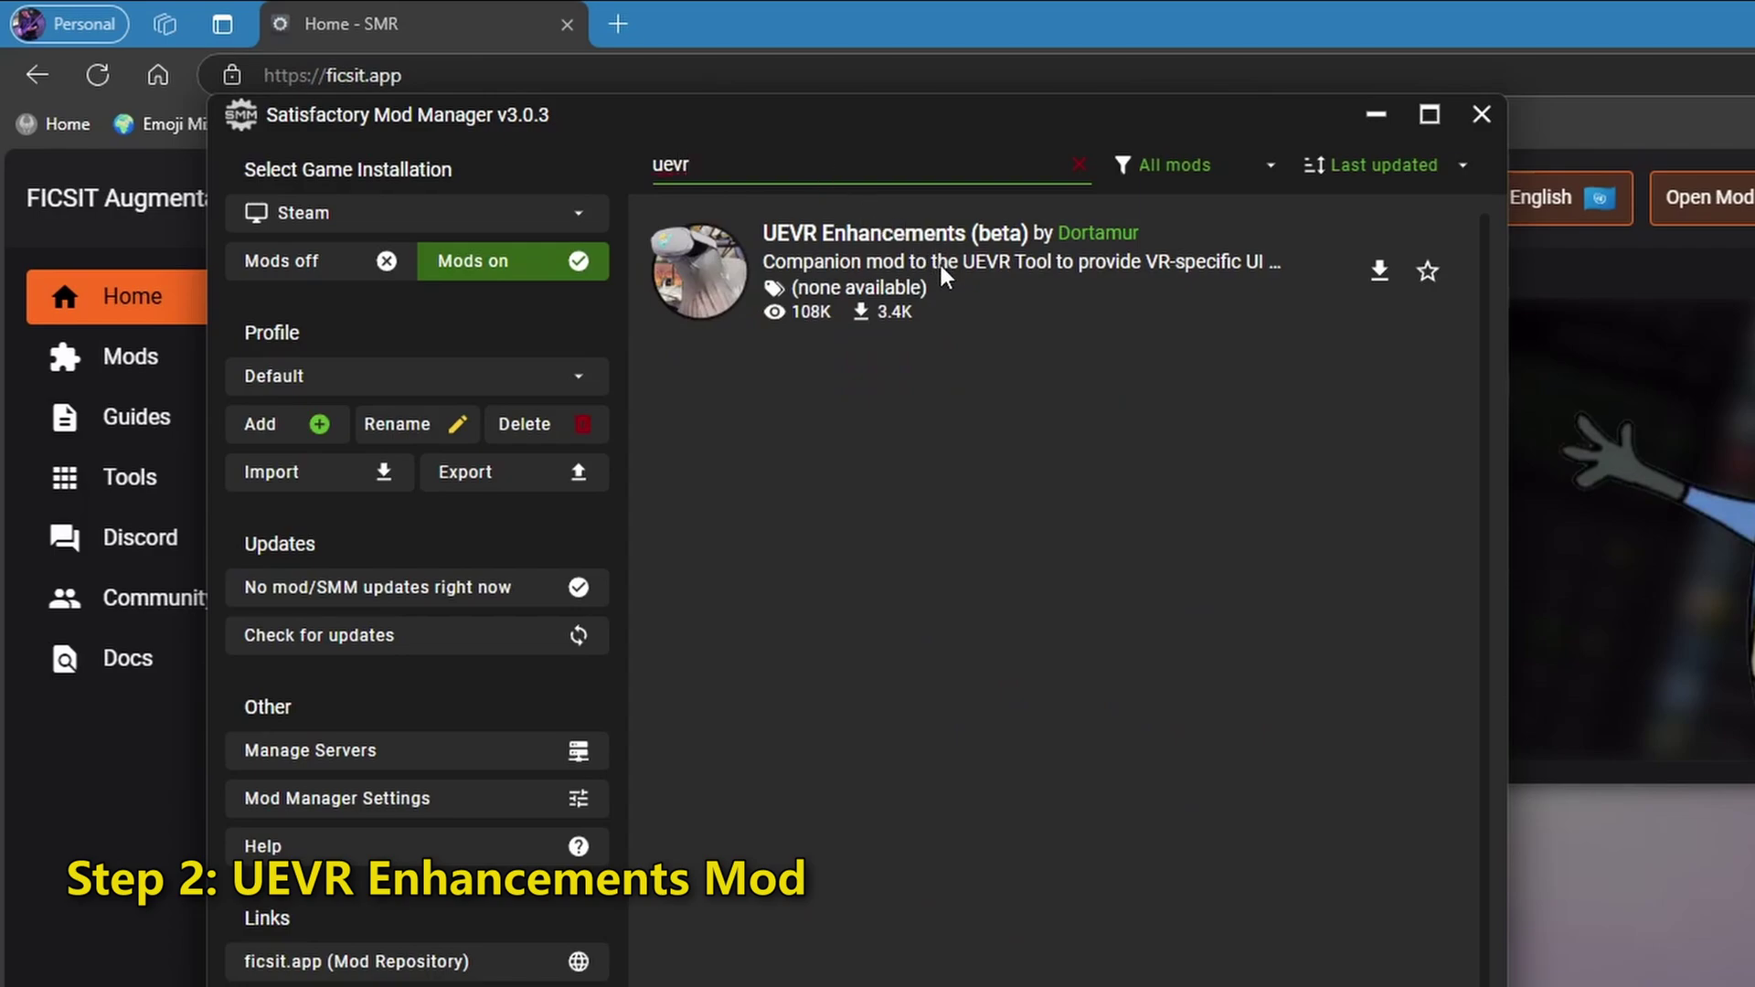
{"action": "left_click", "coordinate": [1428, 274]}
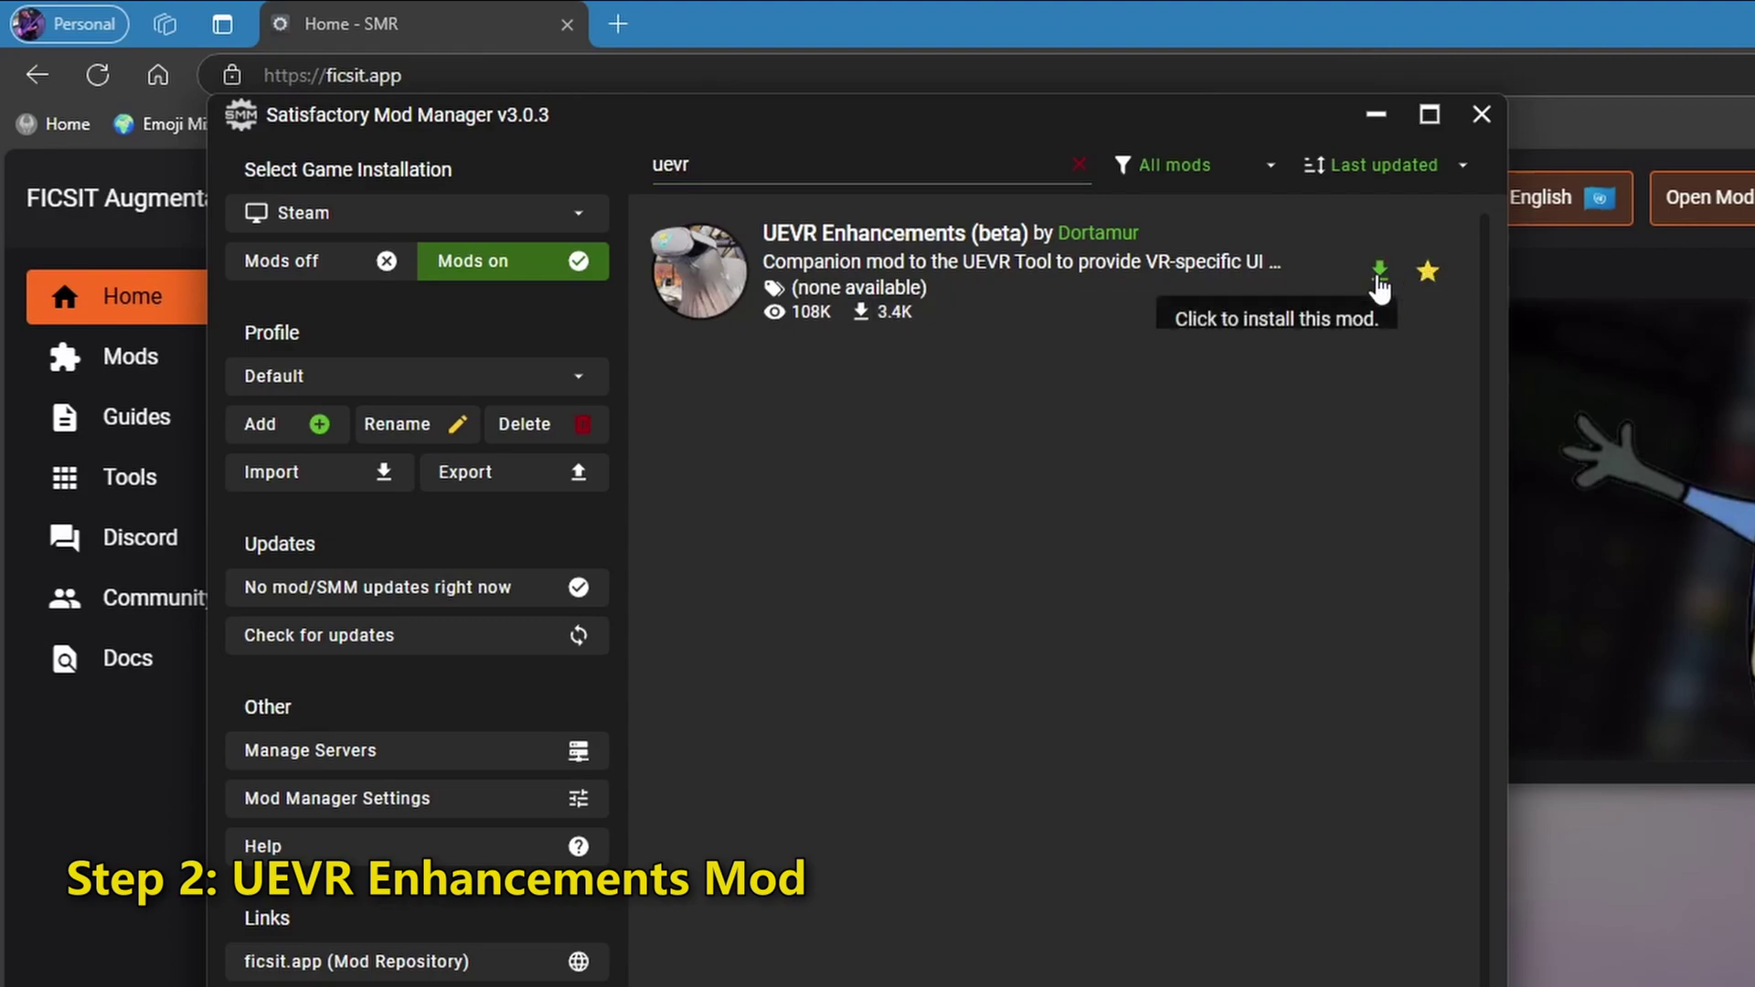
{"action": "left_click", "coordinate": [1379, 271]}
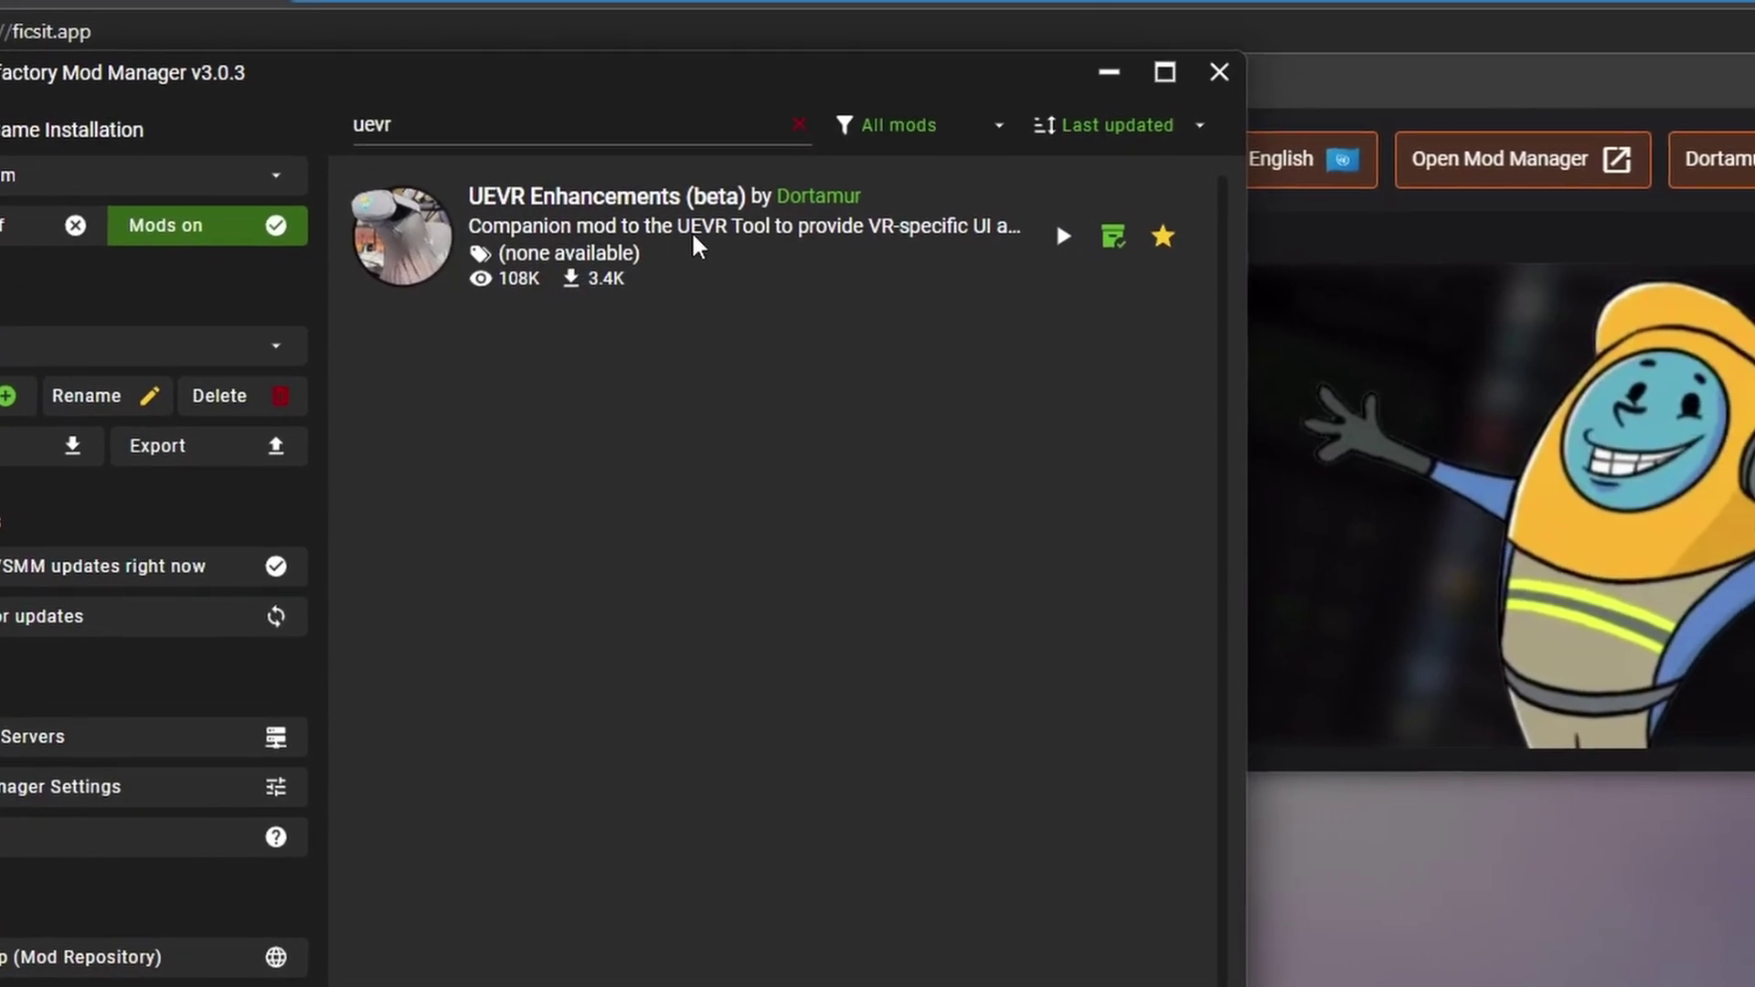
Step: Show the UEVR Enhancements (beta) details page listing version 0.9.7 and its UEVR Tool requirements
{"action": "left_click", "coordinate": [869, 265]}
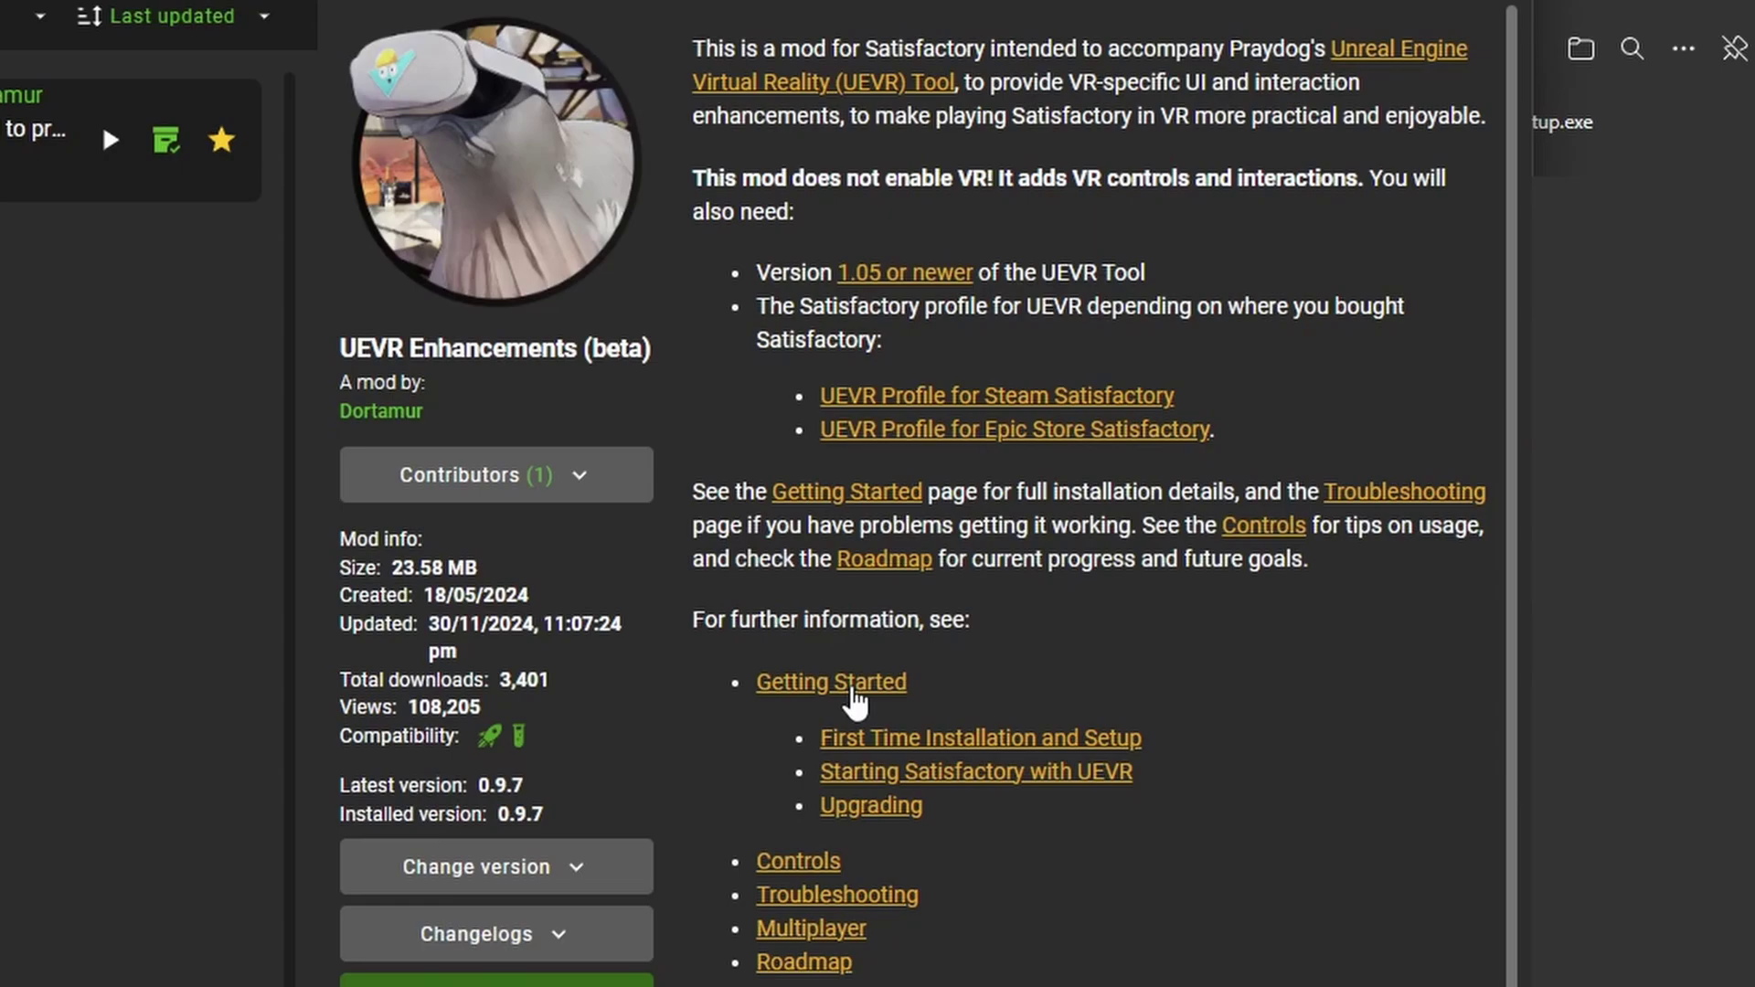
Step: Follow the mod's Getting Started link to the GitHub wiki's First Time Installation steps
{"action": "left_click", "coordinate": [855, 703]}
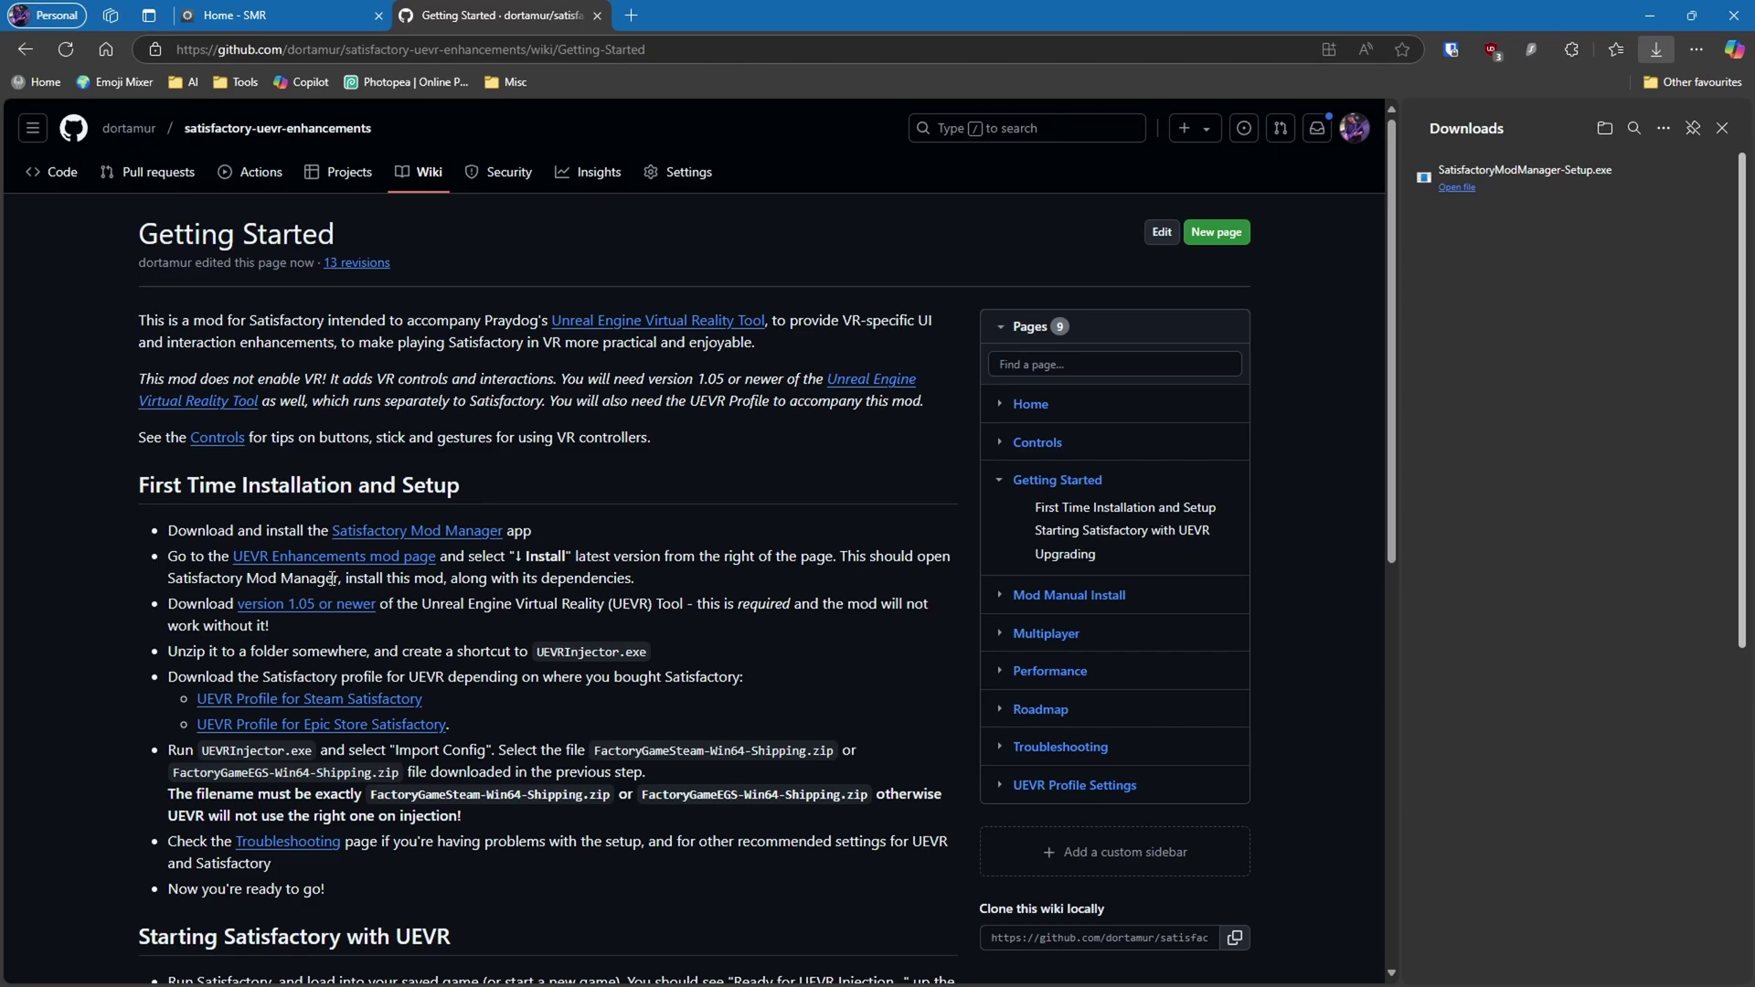
Step: Go to the UEVR 1.05 release and save its UEVR.zip asset (7.06 MB)
{"action": "left_click", "coordinate": [320, 607]}
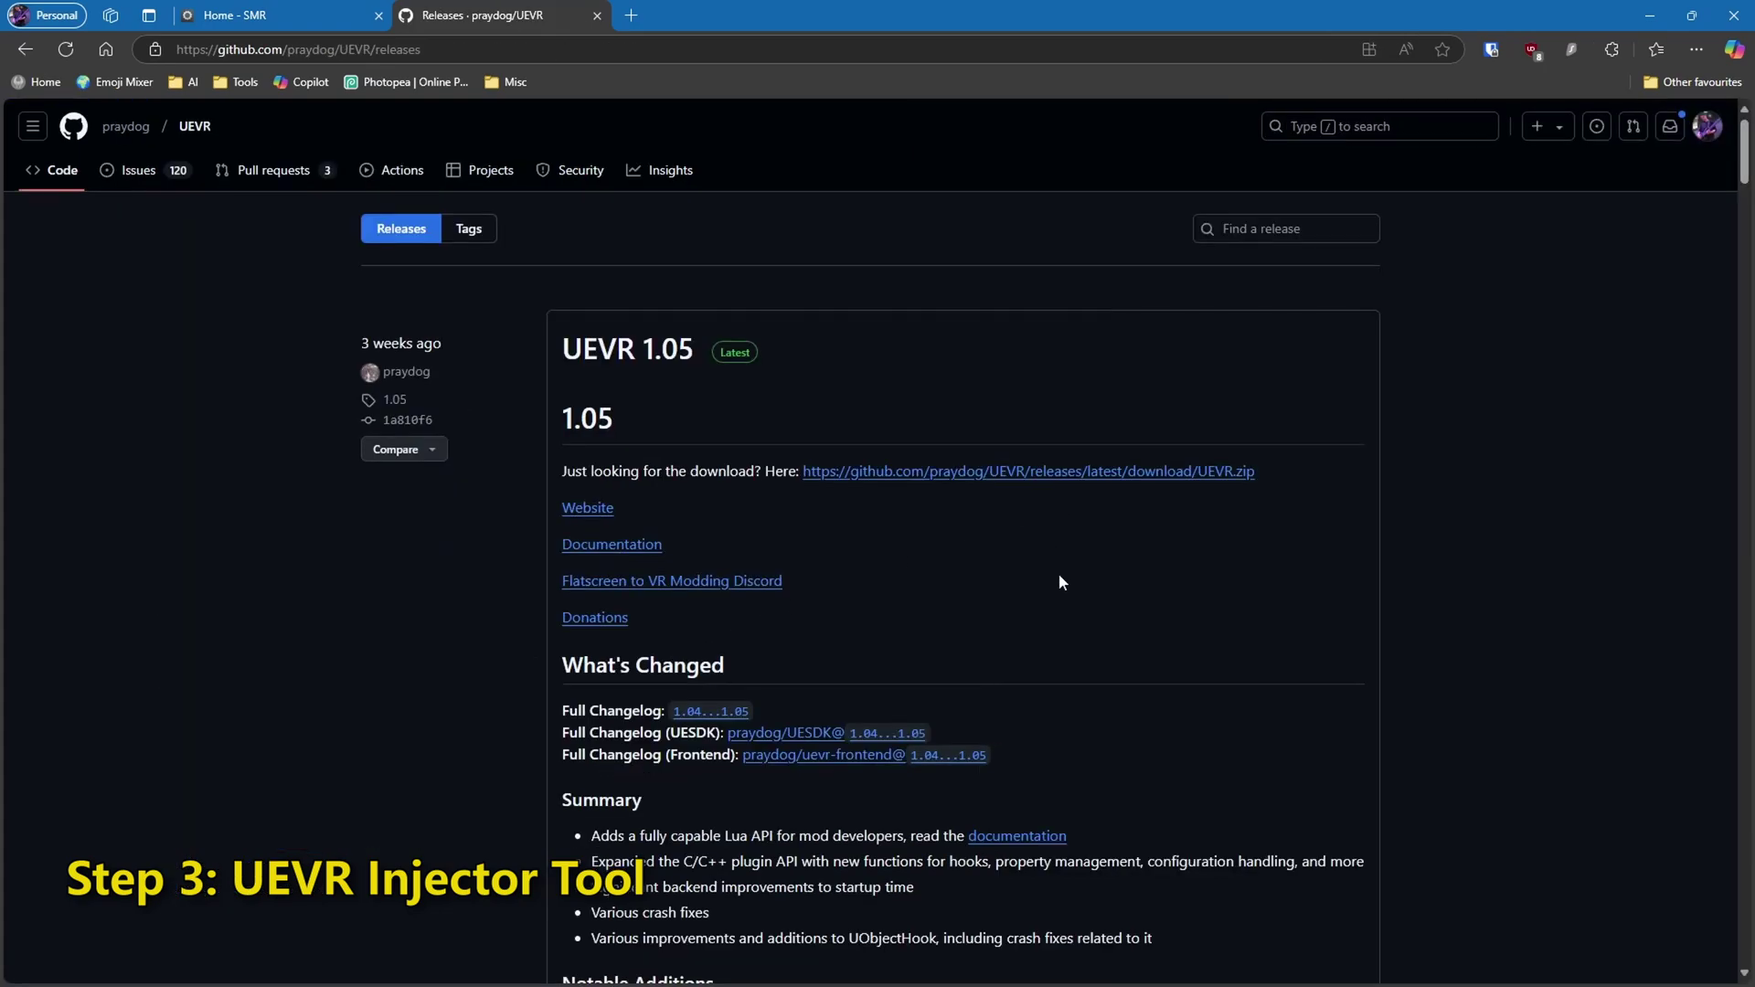
{"action": "scroll", "coordinate": [1244, 577], "scroll_direction": "down", "scroll_amount": 8}
{"action": "scroll", "coordinate": [1247, 584], "scroll_direction": "down", "scroll_amount": 6}
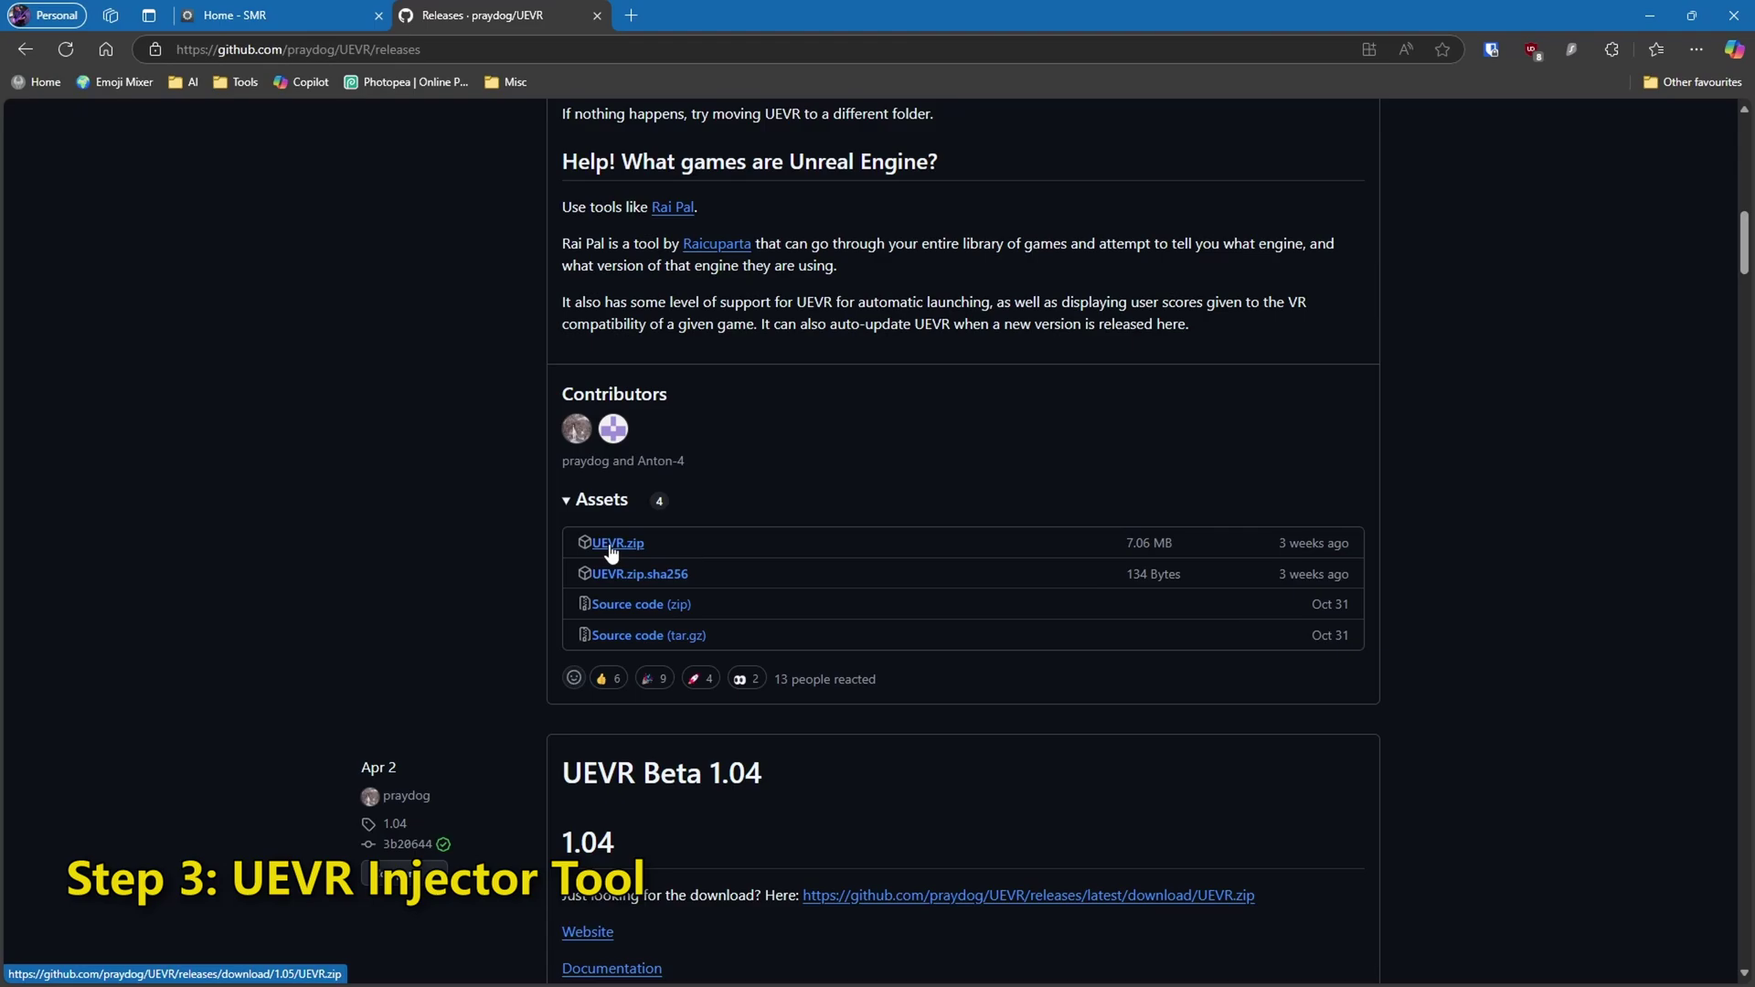
{"action": "left_click", "coordinate": [617, 543]}
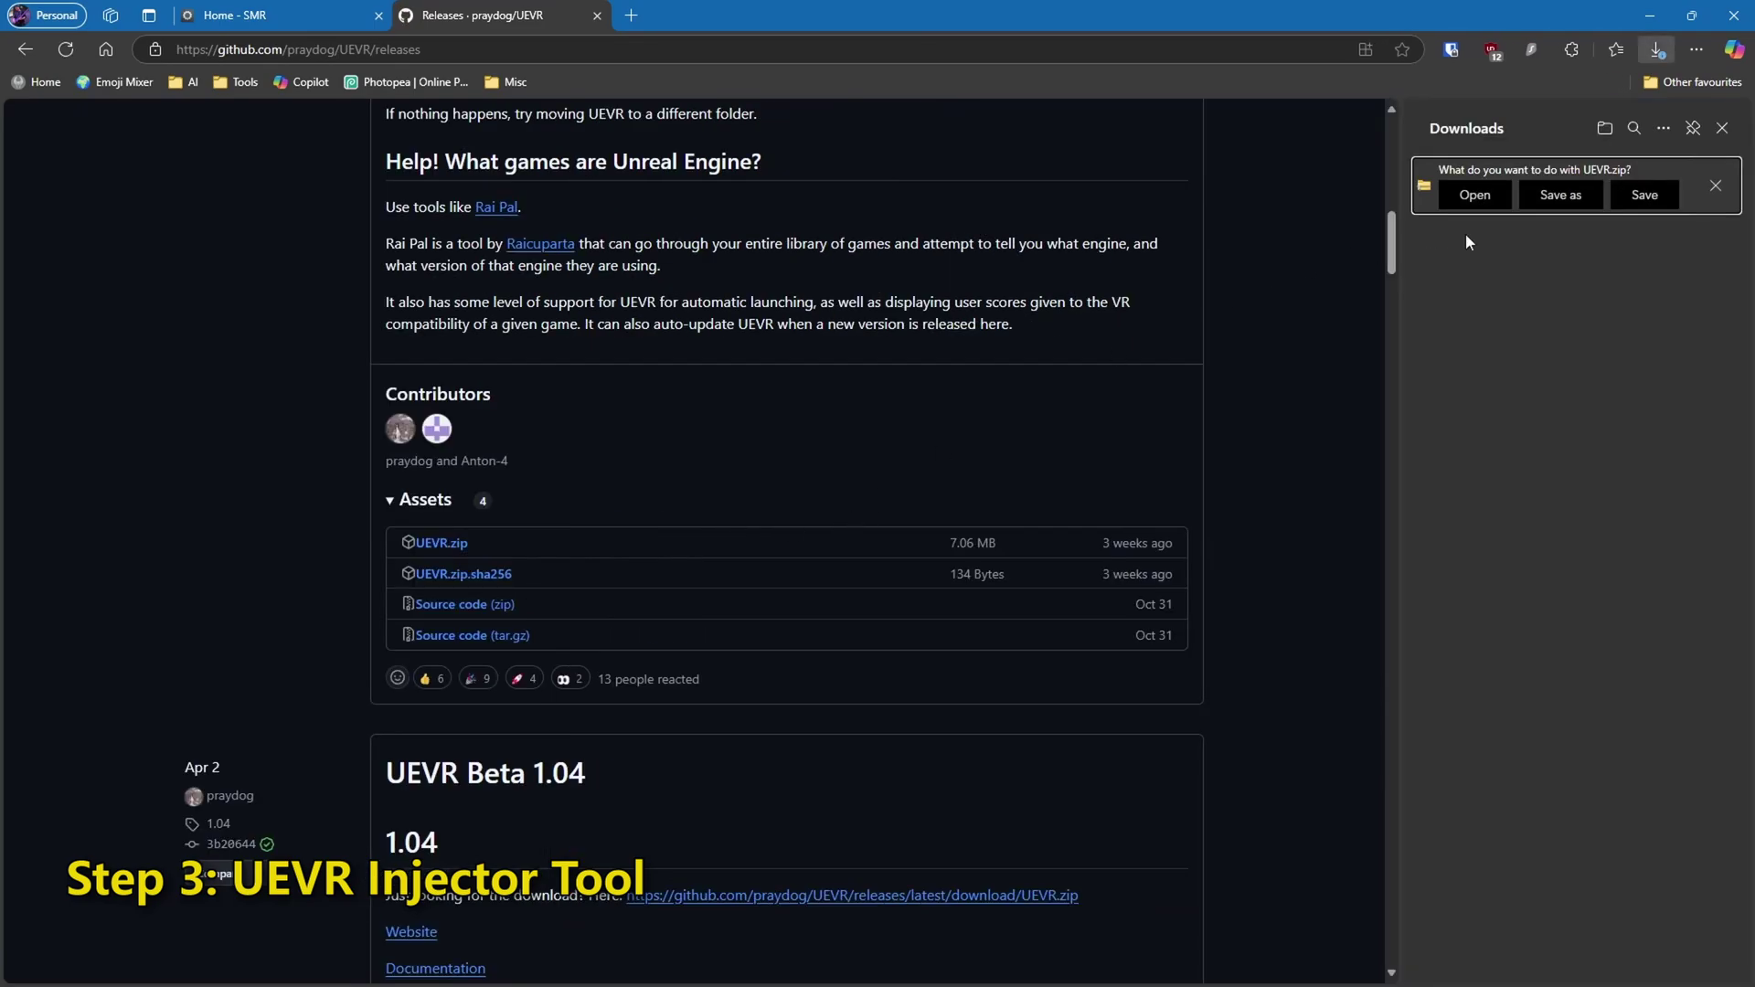
{"action": "left_click", "coordinate": [1649, 197]}
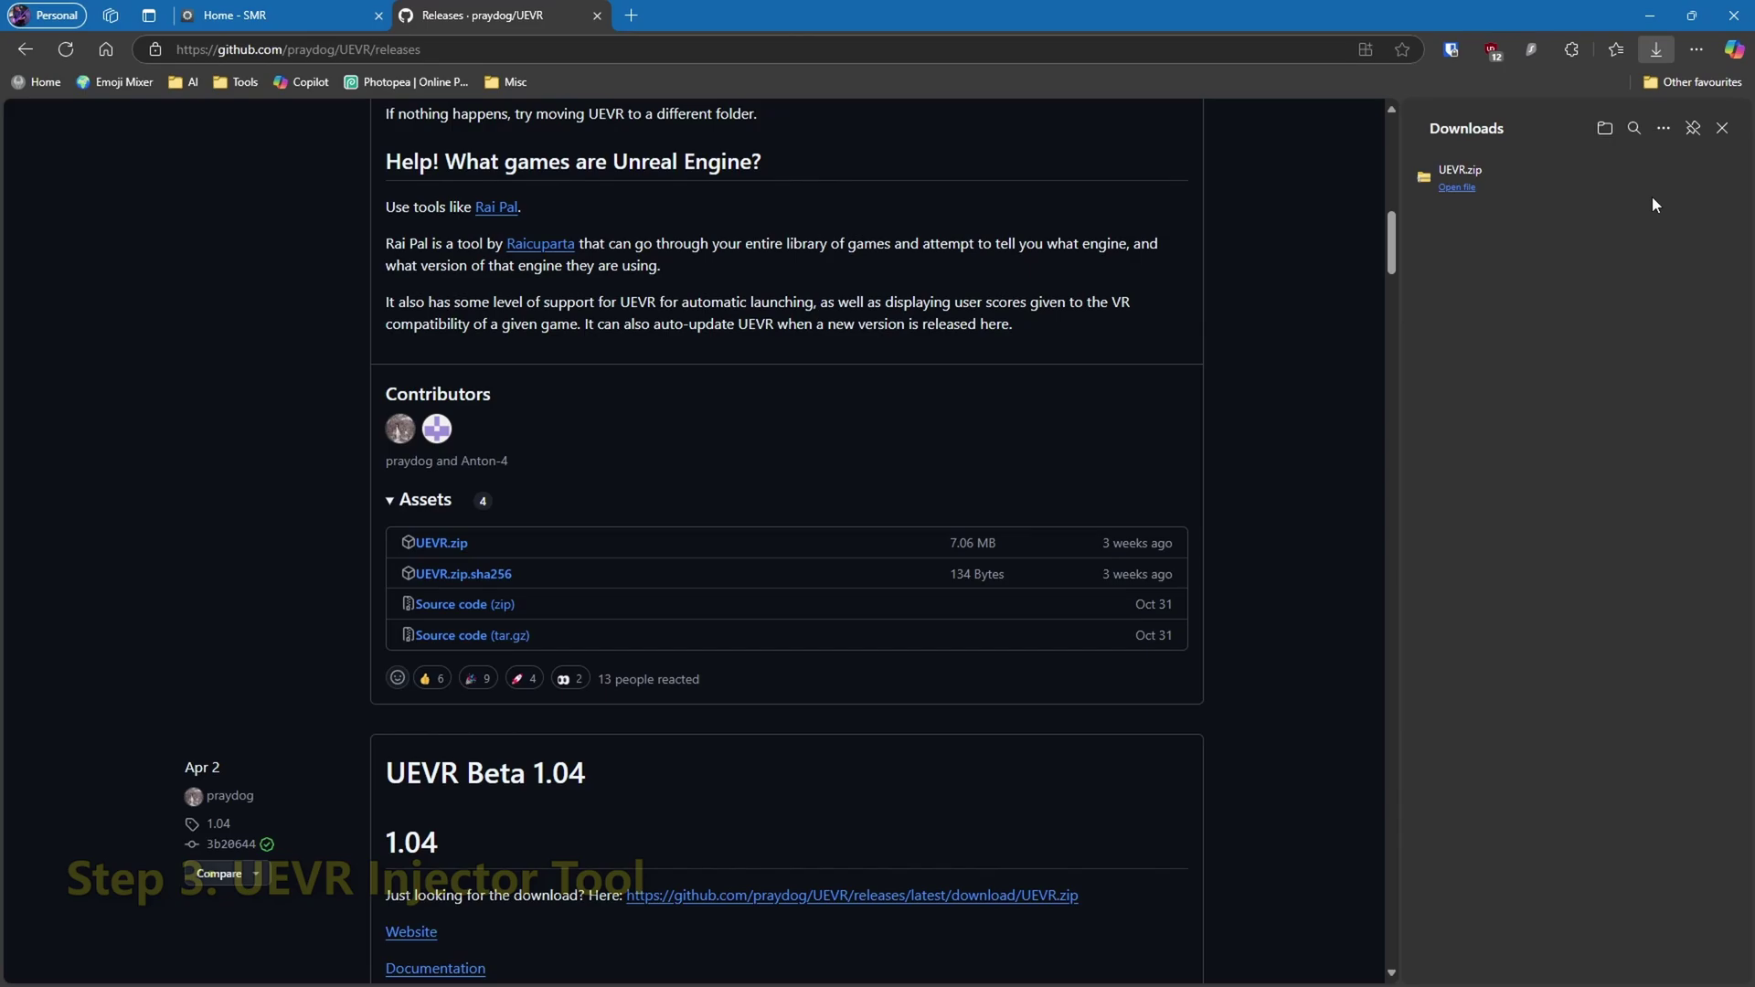
Step: Extract the downloaded UEVR.zip into a new Downloads\UEVR.1.05 folder
{"action": "mouse_move", "coordinate": [1495, 178]}
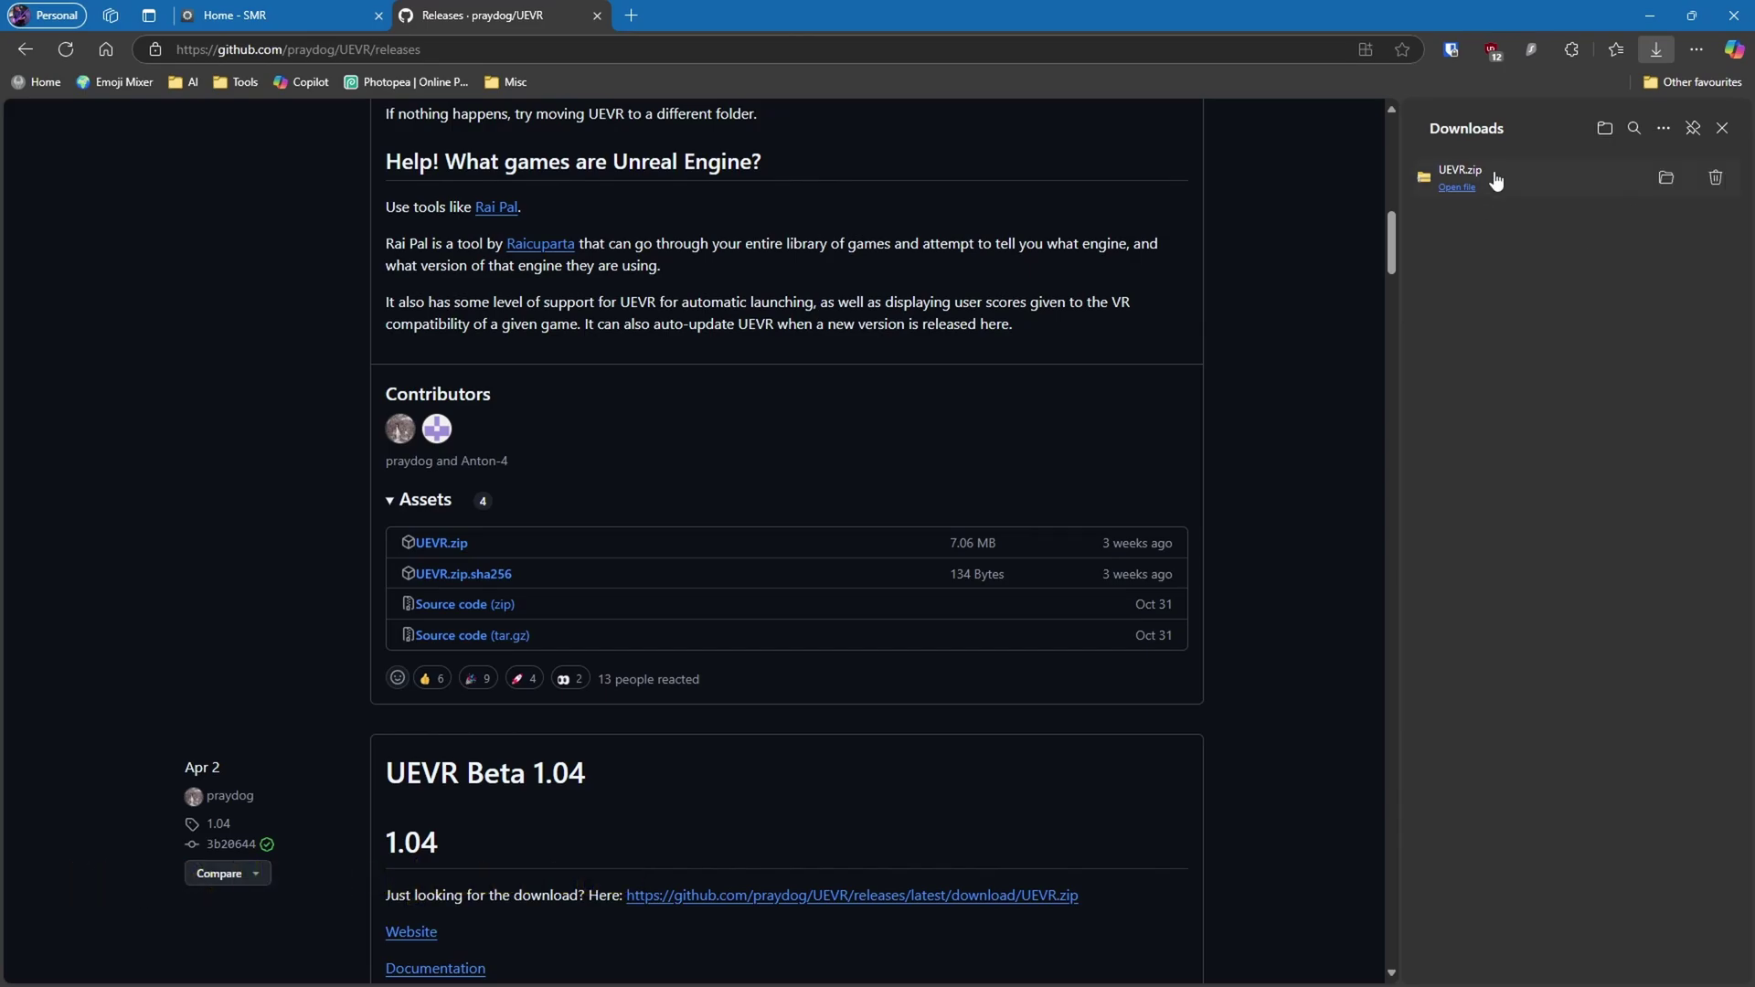
{"action": "left_click", "coordinate": [1667, 178]}
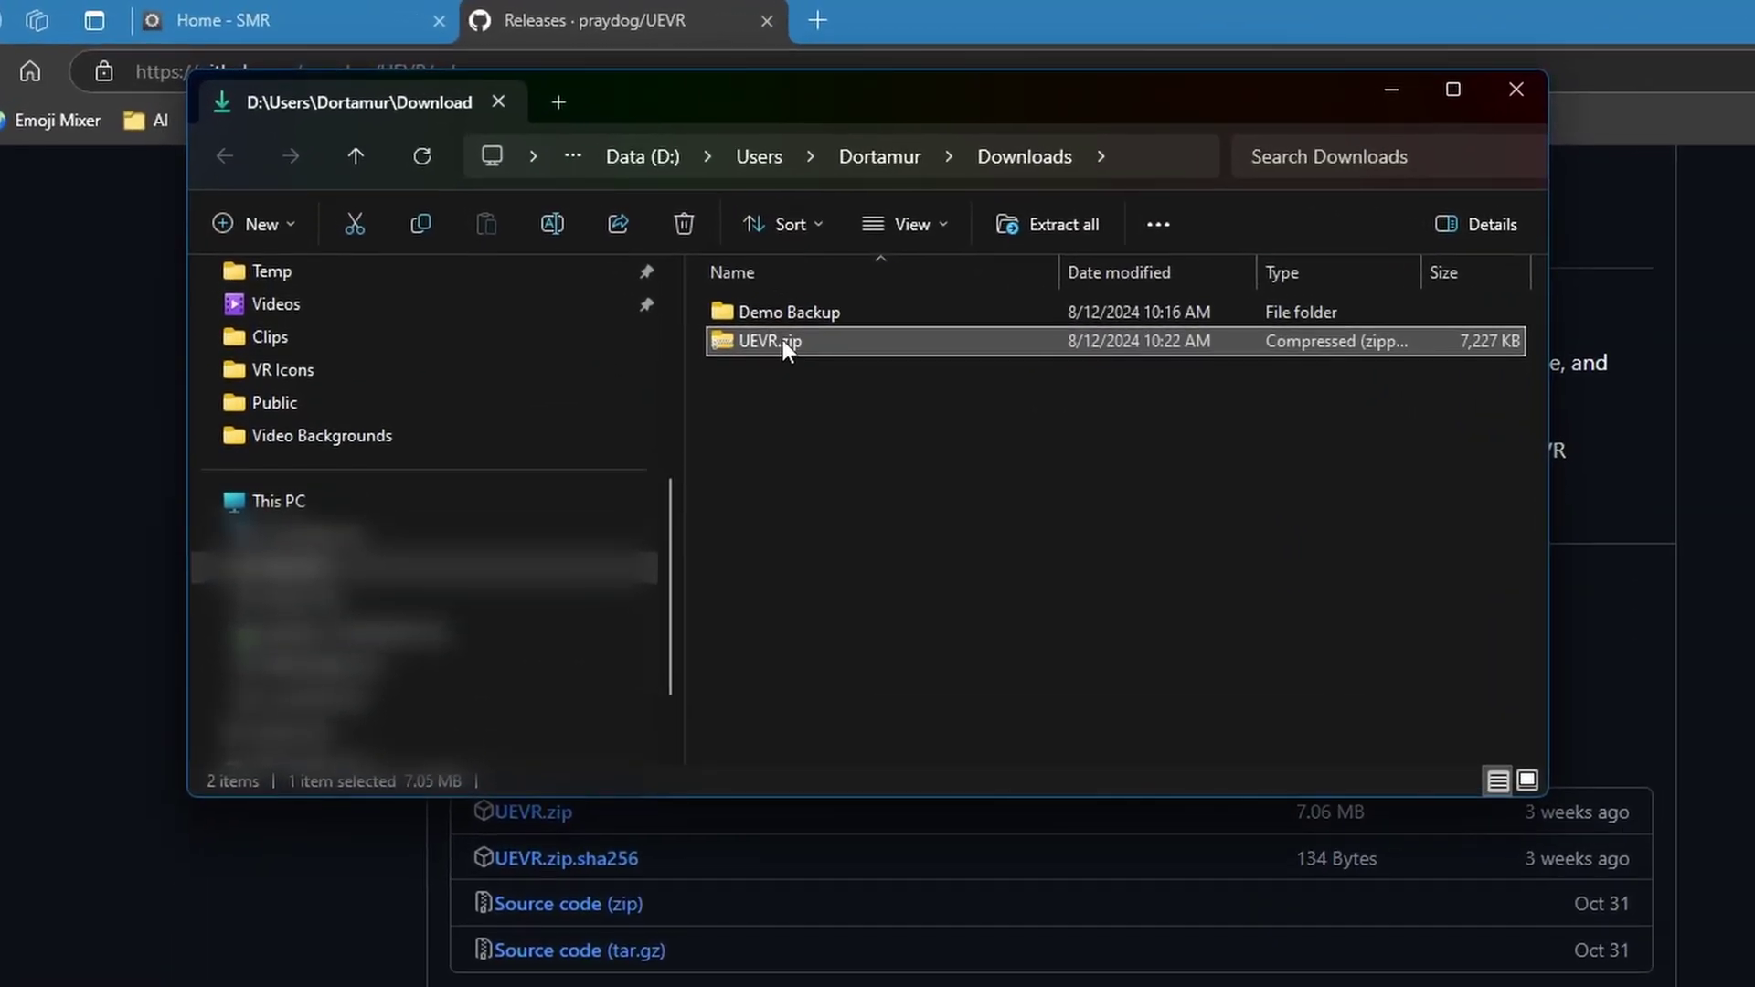
{"action": "left_click_drag", "start_coordinate": [783, 340], "coordinate": [816, 426]}
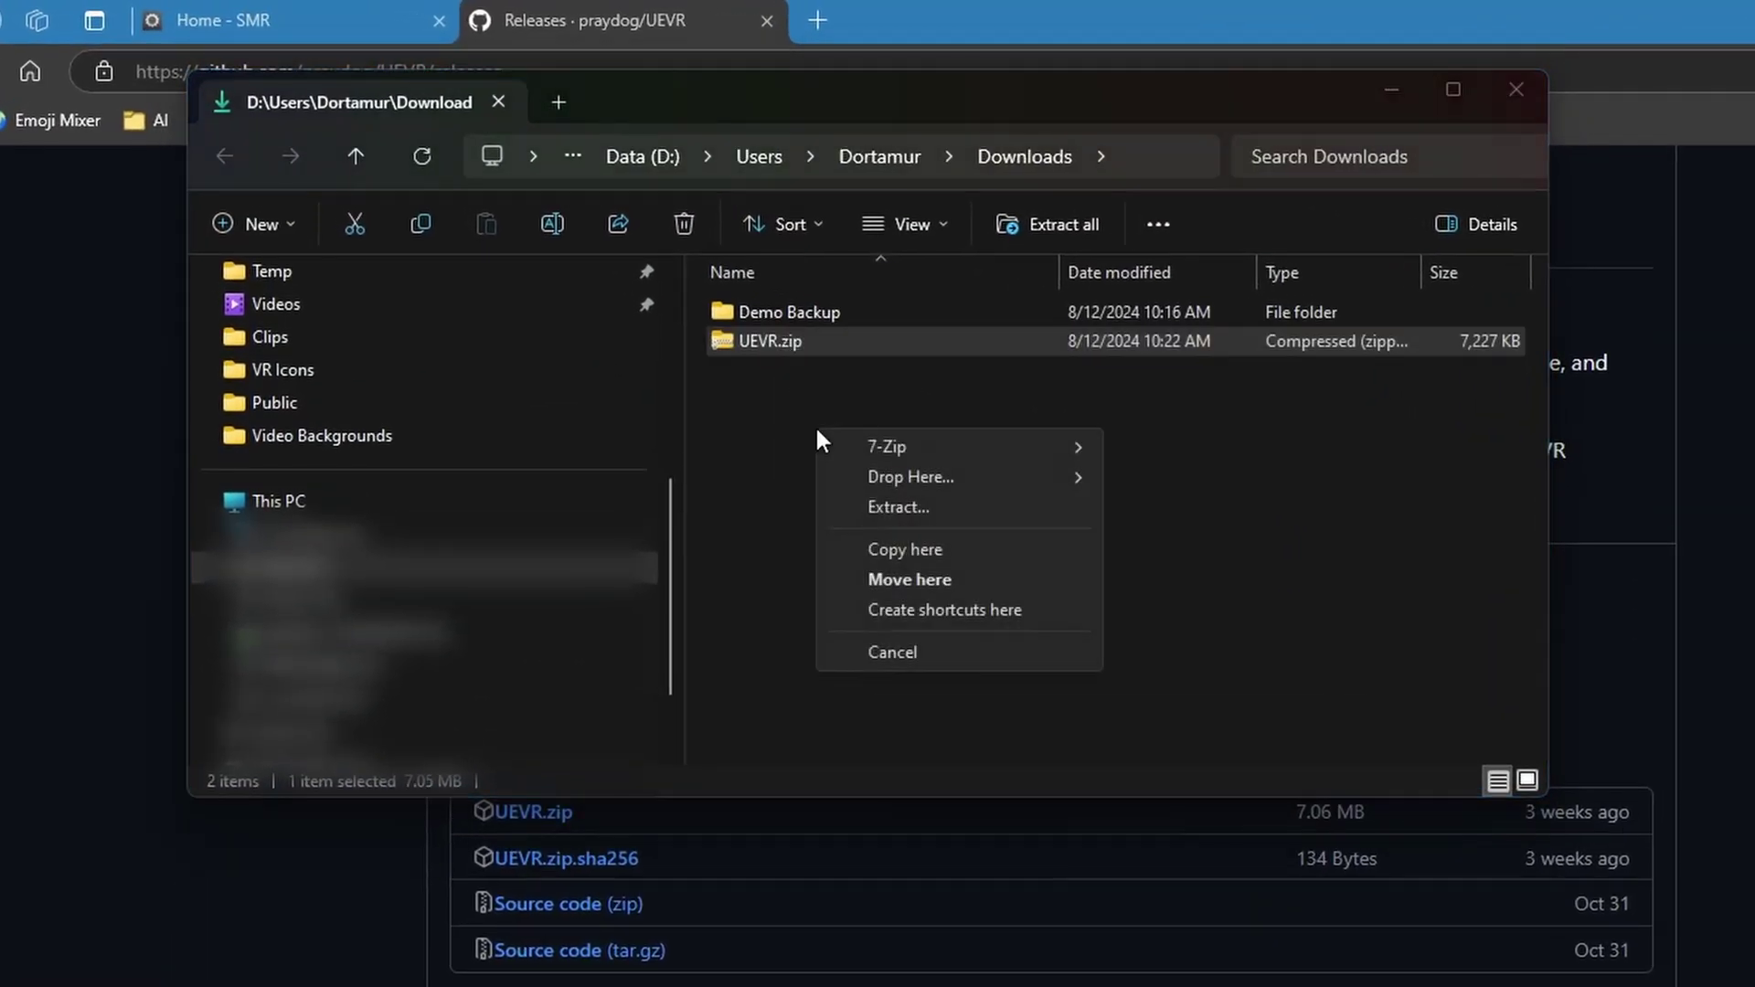
{"action": "left_click", "coordinate": [890, 505]}
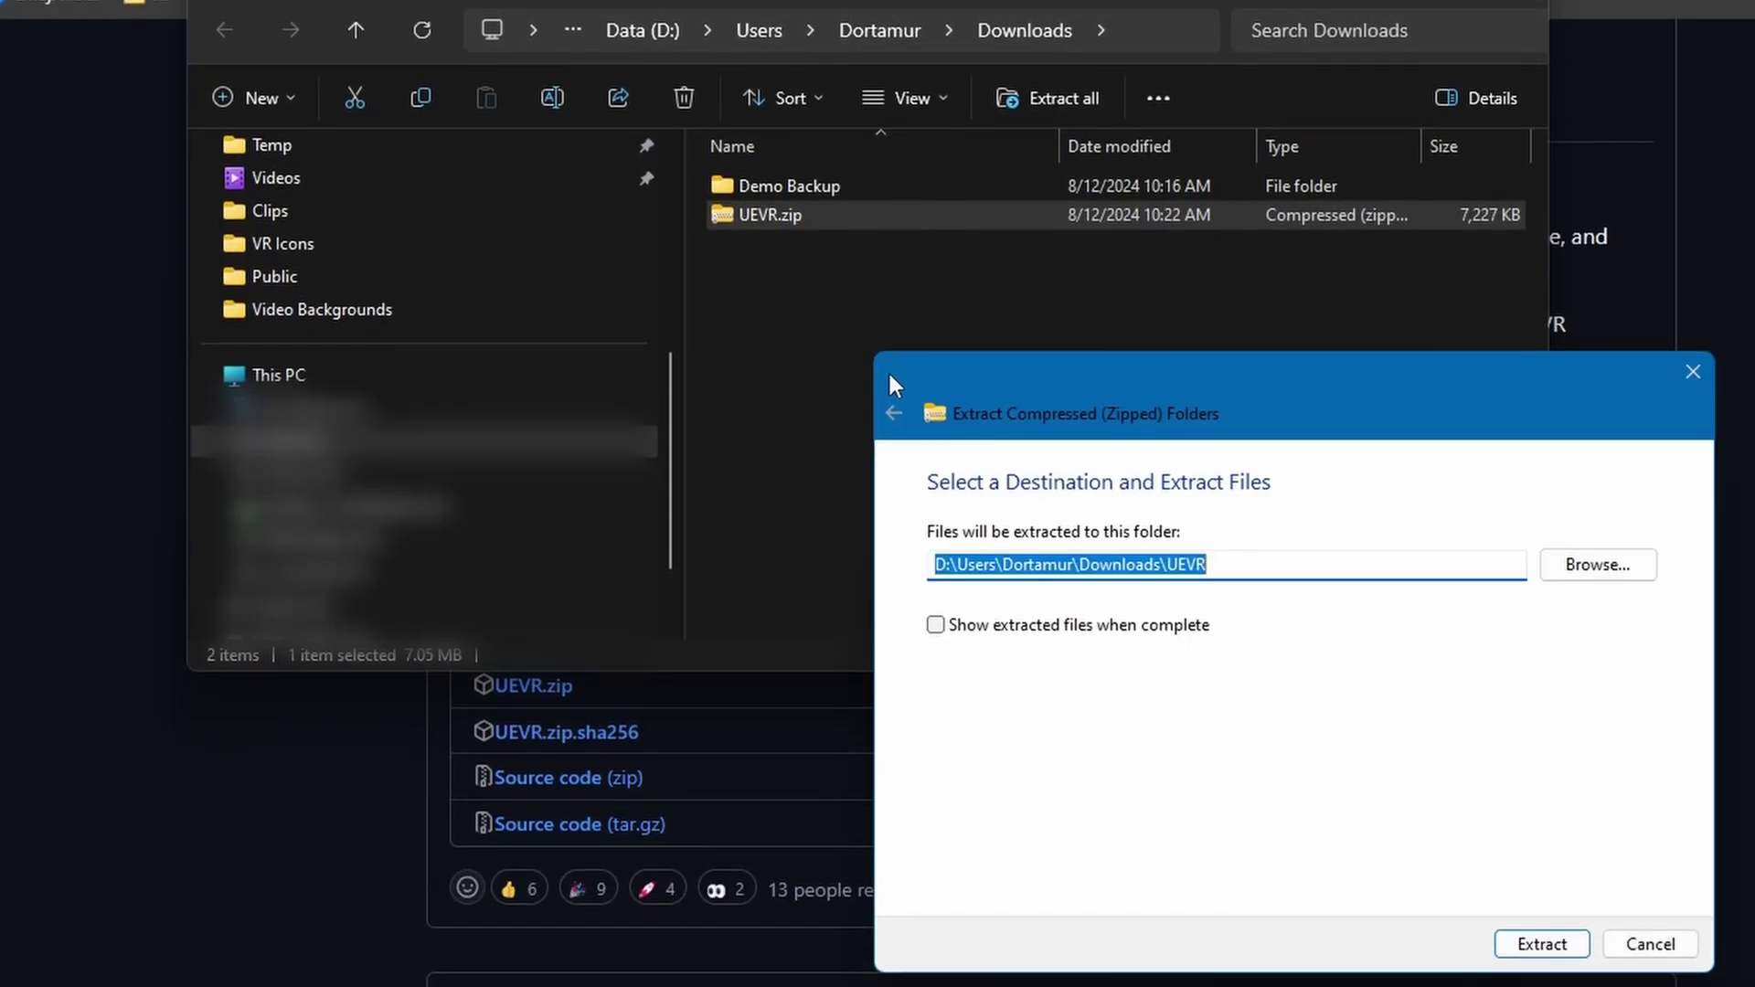
{"action": "left_click", "coordinate": [1249, 564]}
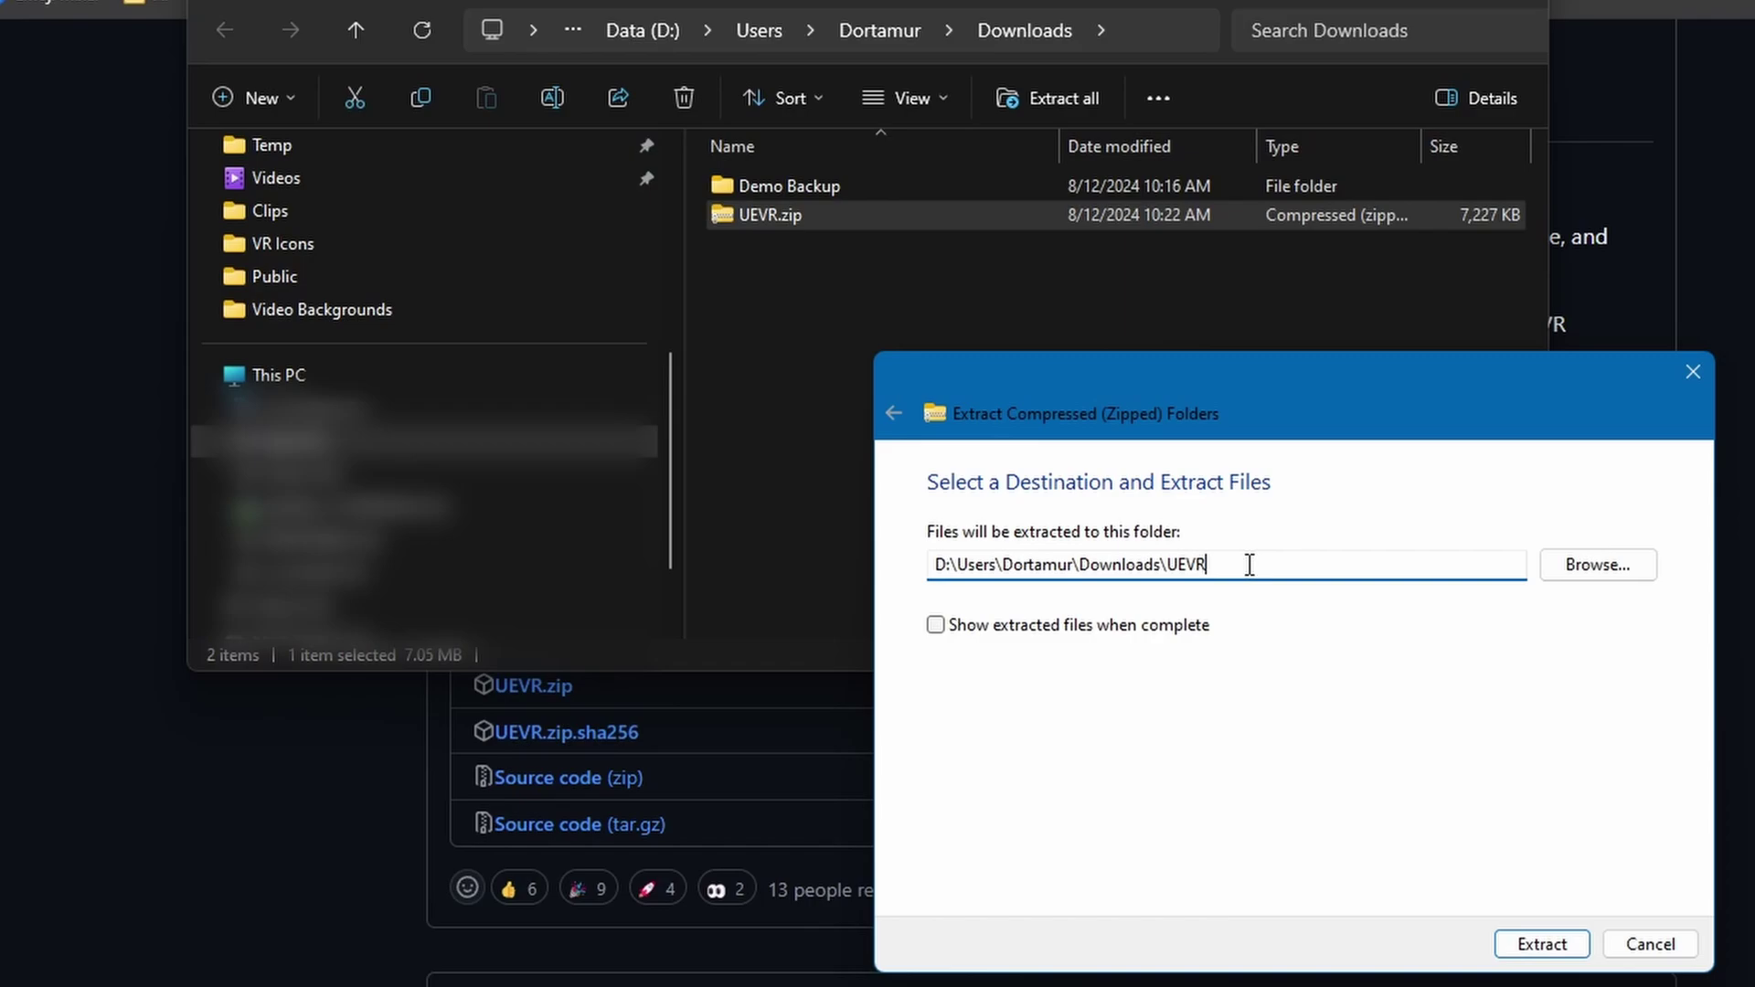
{"action": "type", "text": ".1.05"}
{"action": "left_click", "coordinate": [1538, 943]}
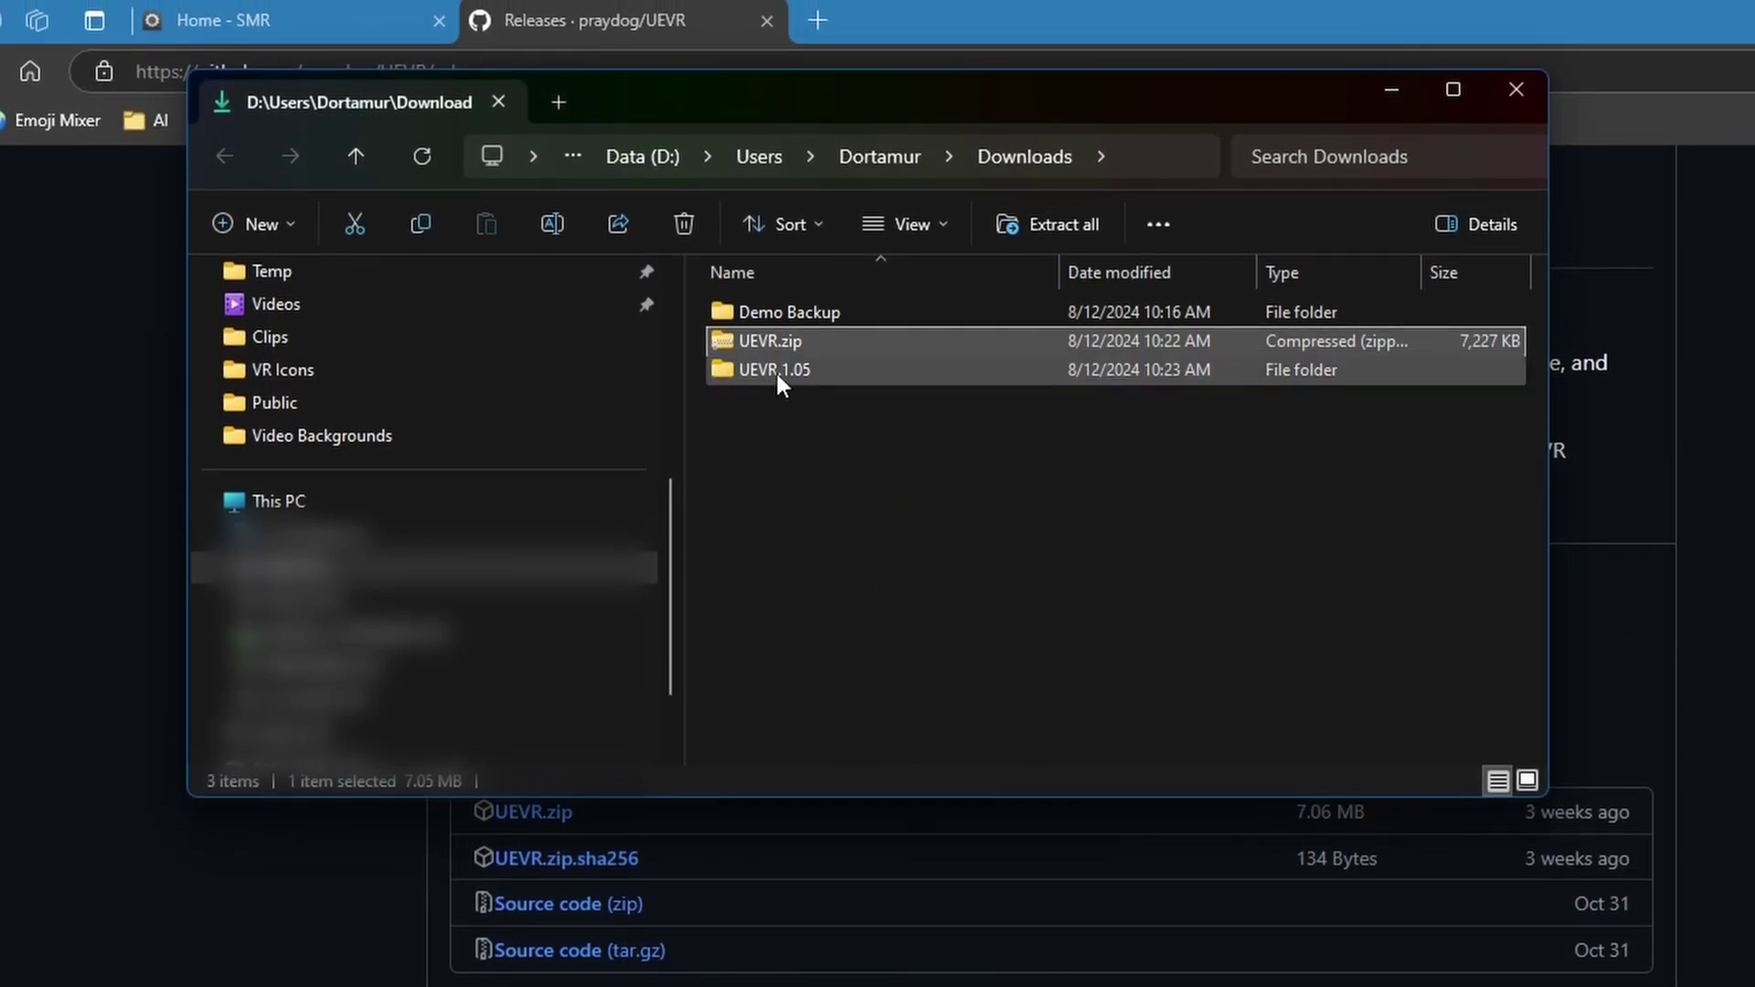
{"action": "left_click", "coordinate": [777, 375]}
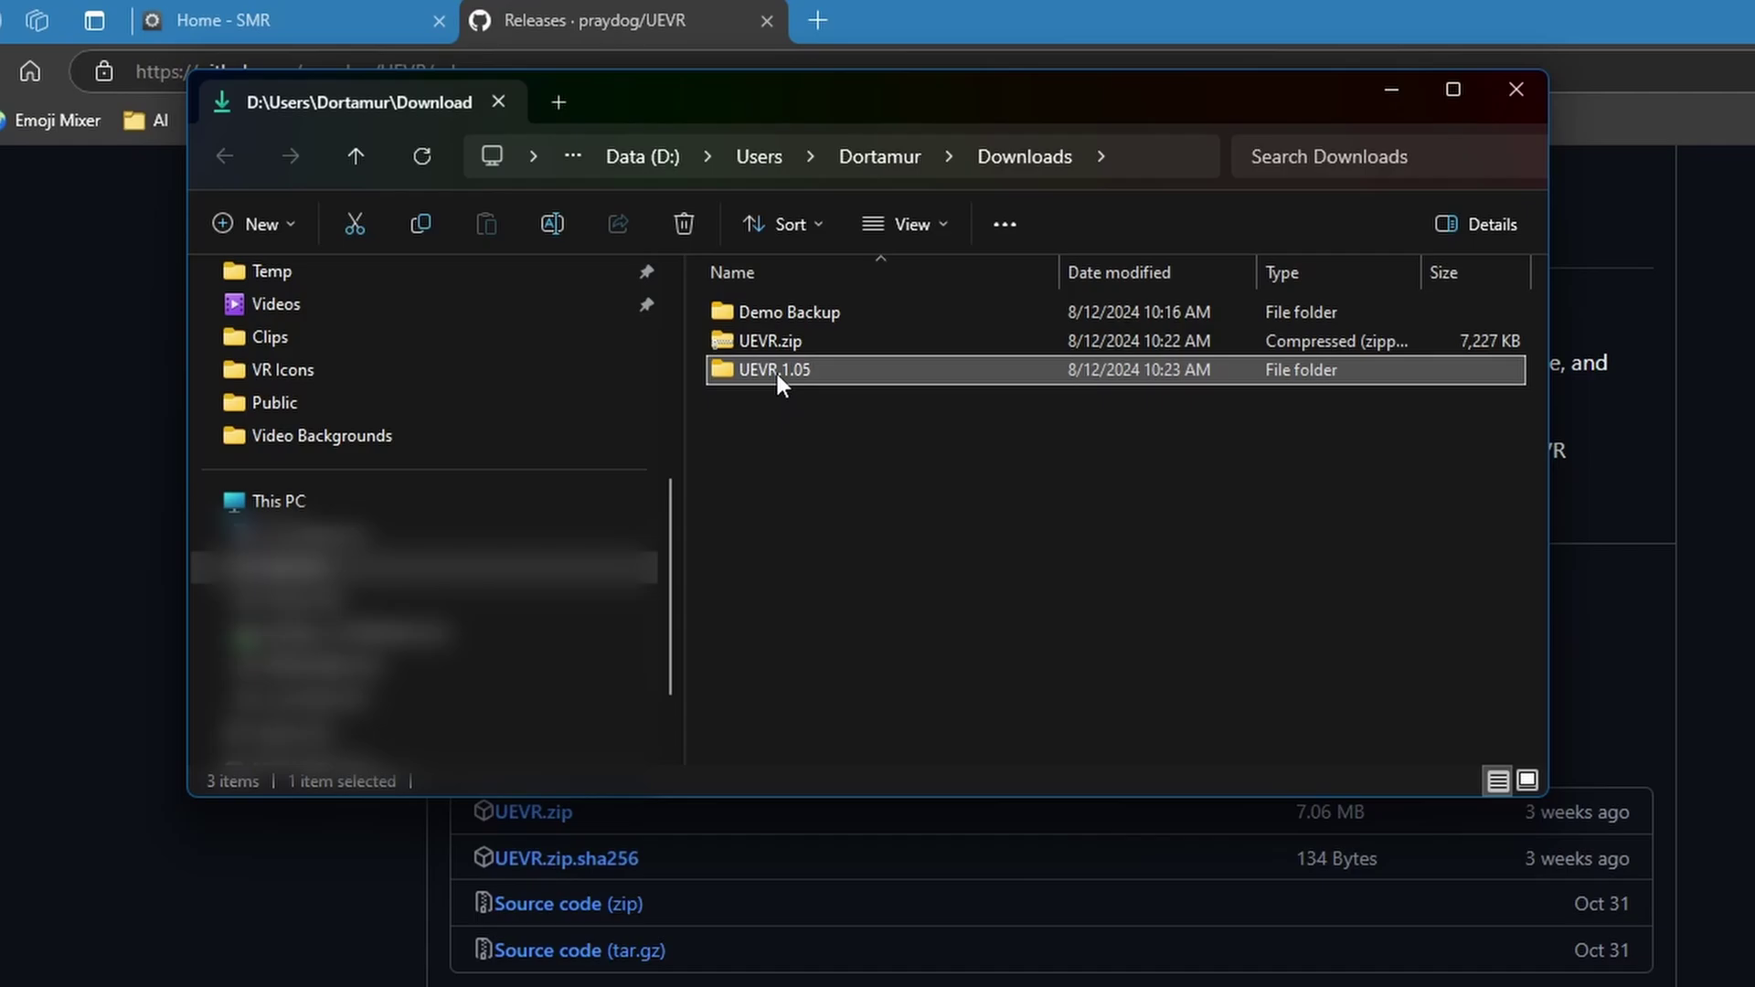
Step: Create a desktop shortcut to UEVRInjector.exe from the UEVR.1.05 folder
{"action": "double_click", "coordinate": [777, 375]}
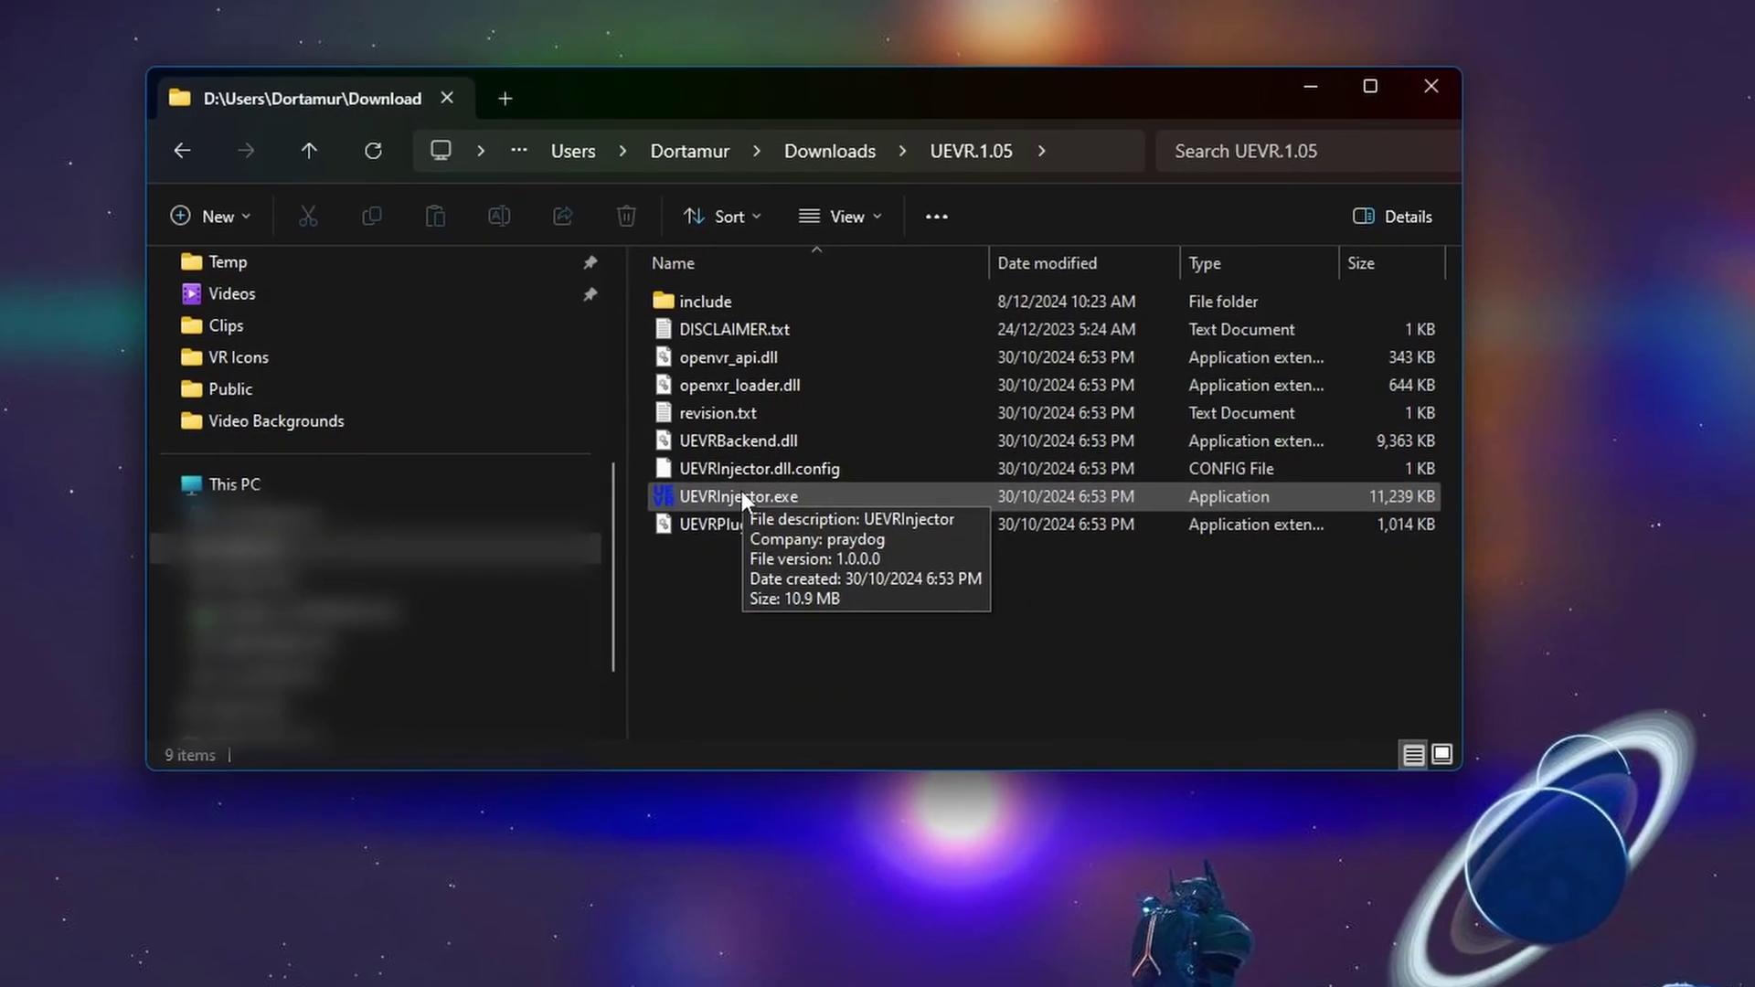
{"action": "left_click", "coordinate": [874, 510]}
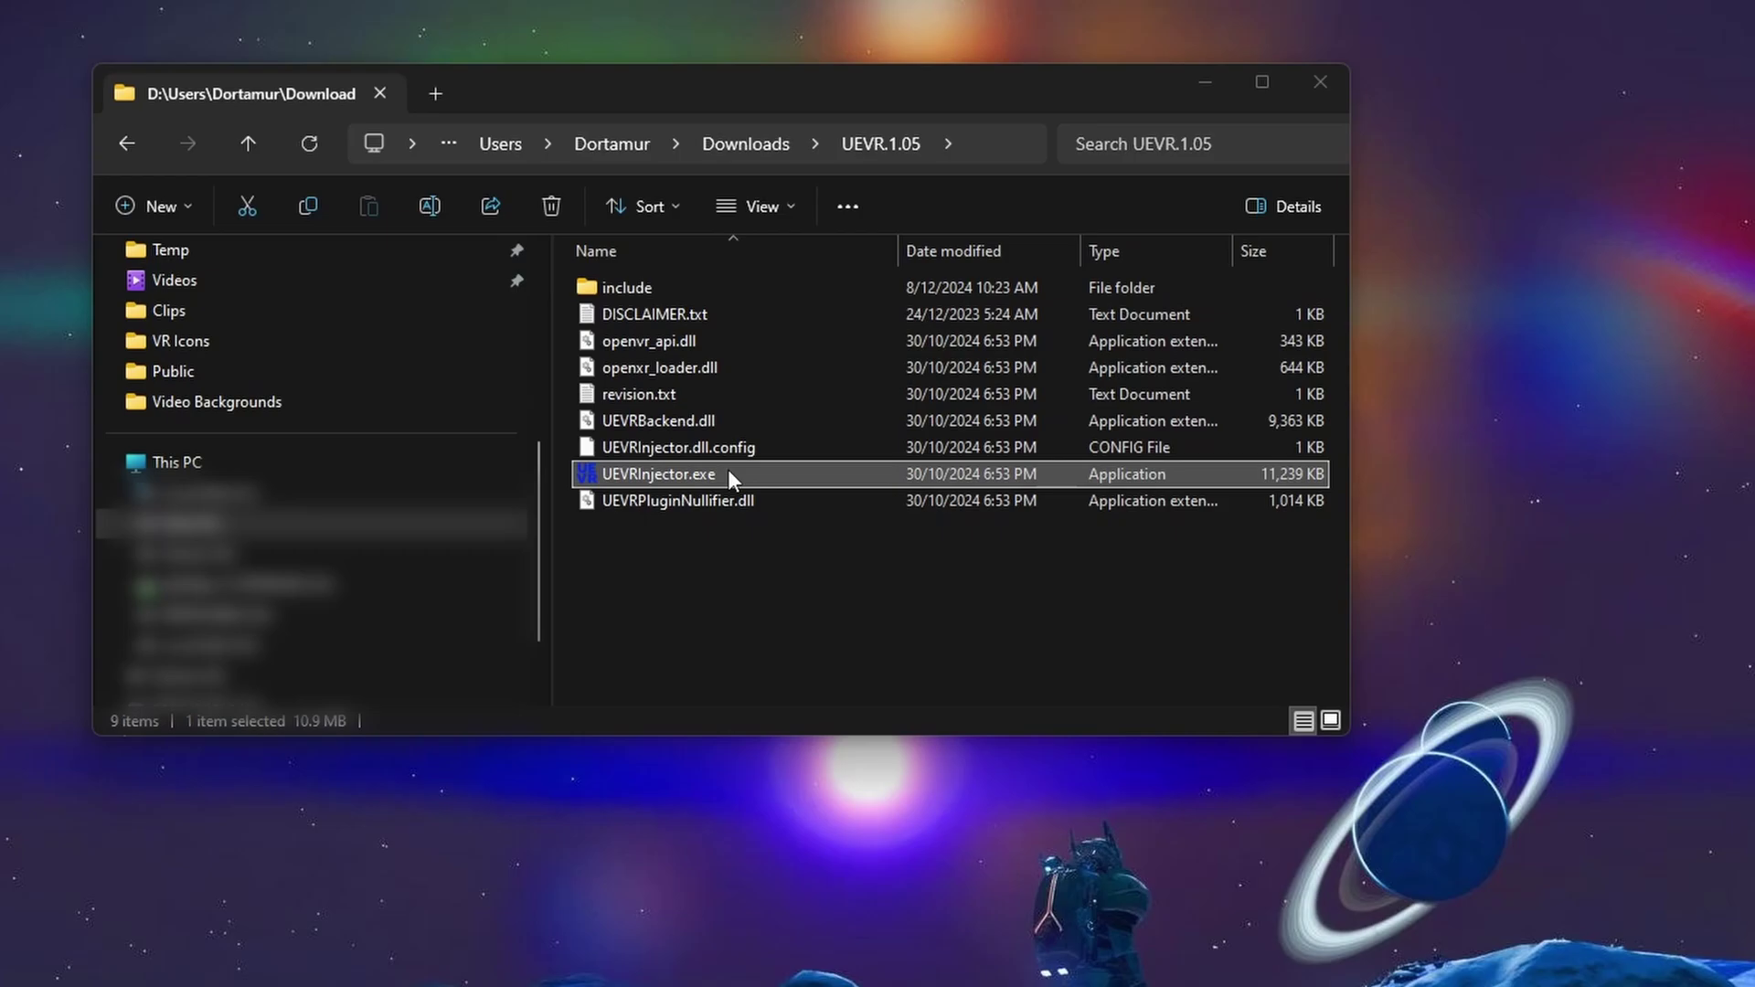
{"action": "left_click_drag", "start_coordinate": [727, 469], "coordinate": [1688, 342]}
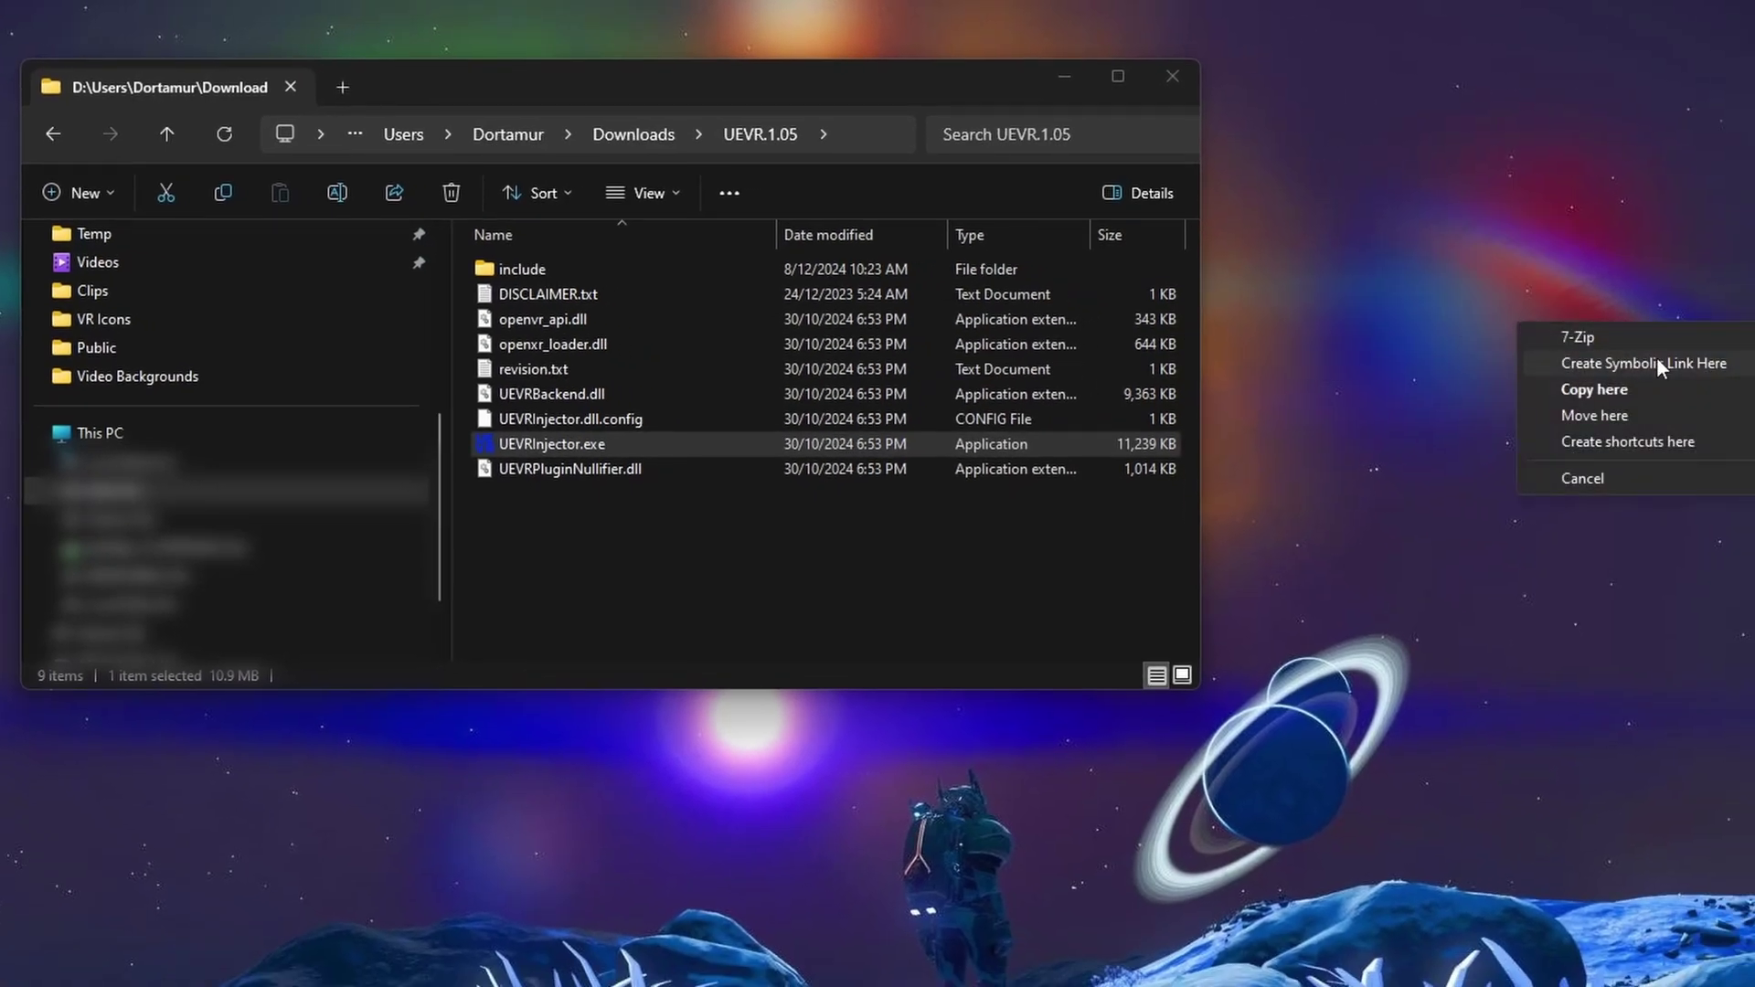
{"action": "left_click", "coordinate": [1633, 443]}
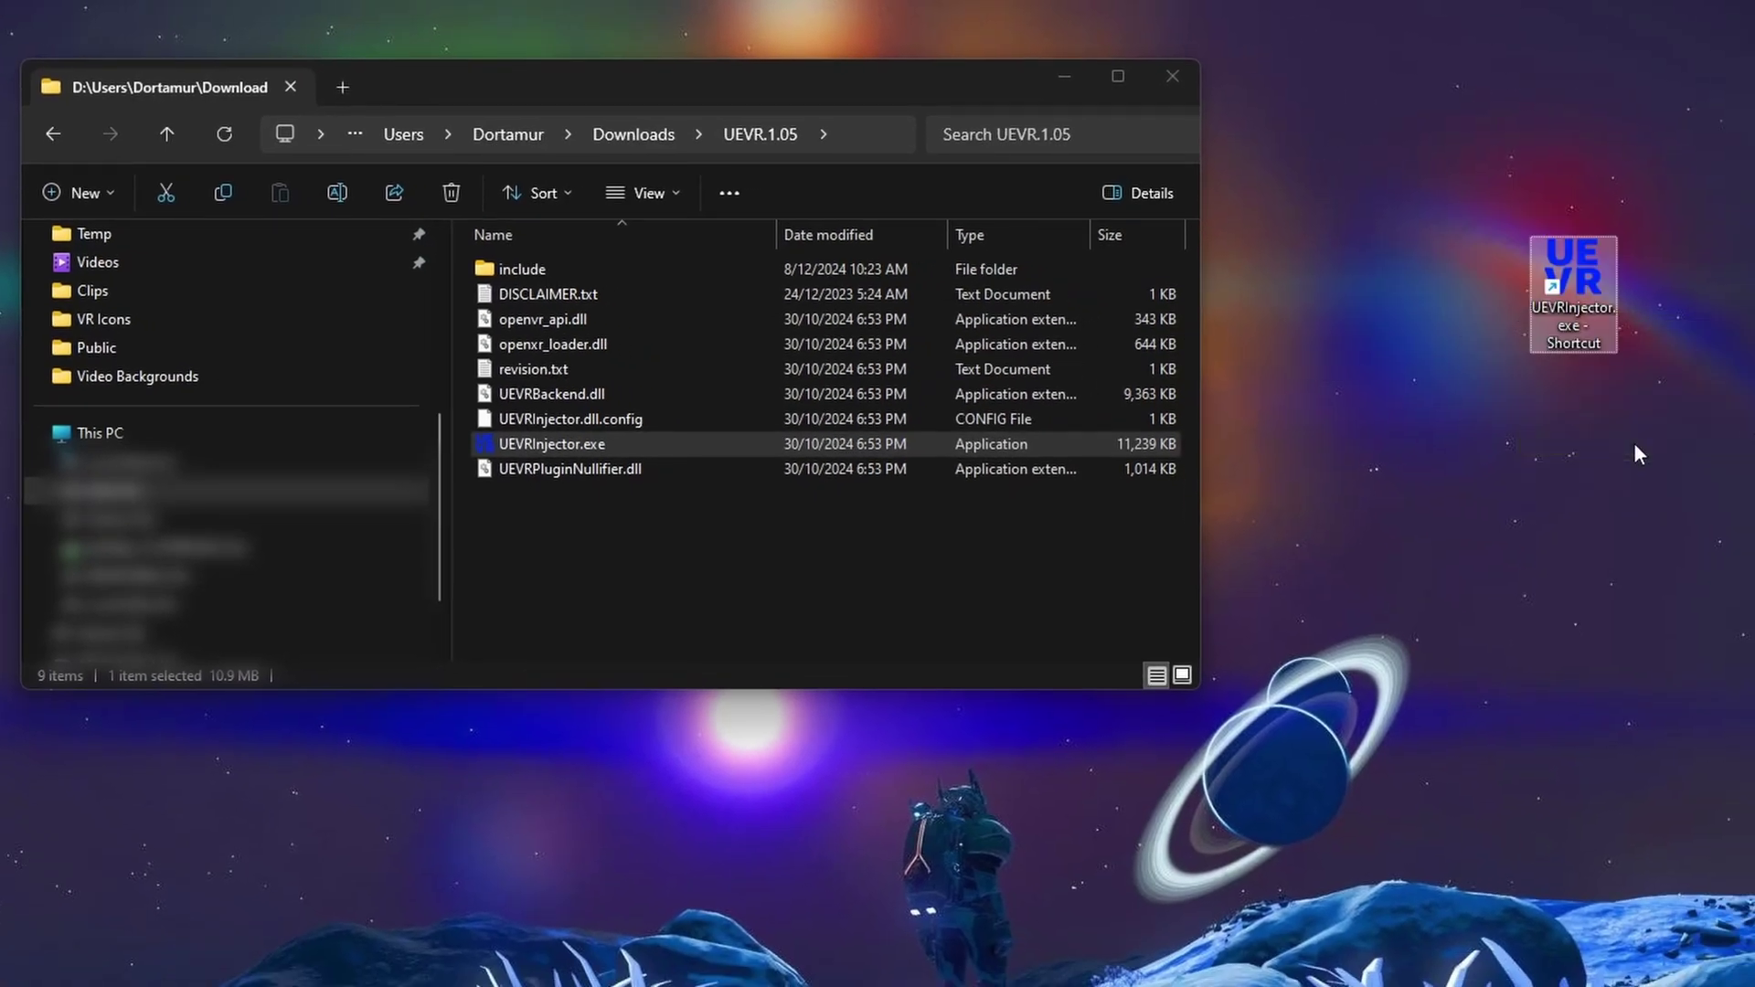
Step: Rename the new desktop shortcut to 'UEVRInjector 1.05'
{"action": "left_click", "coordinate": [1577, 332]}
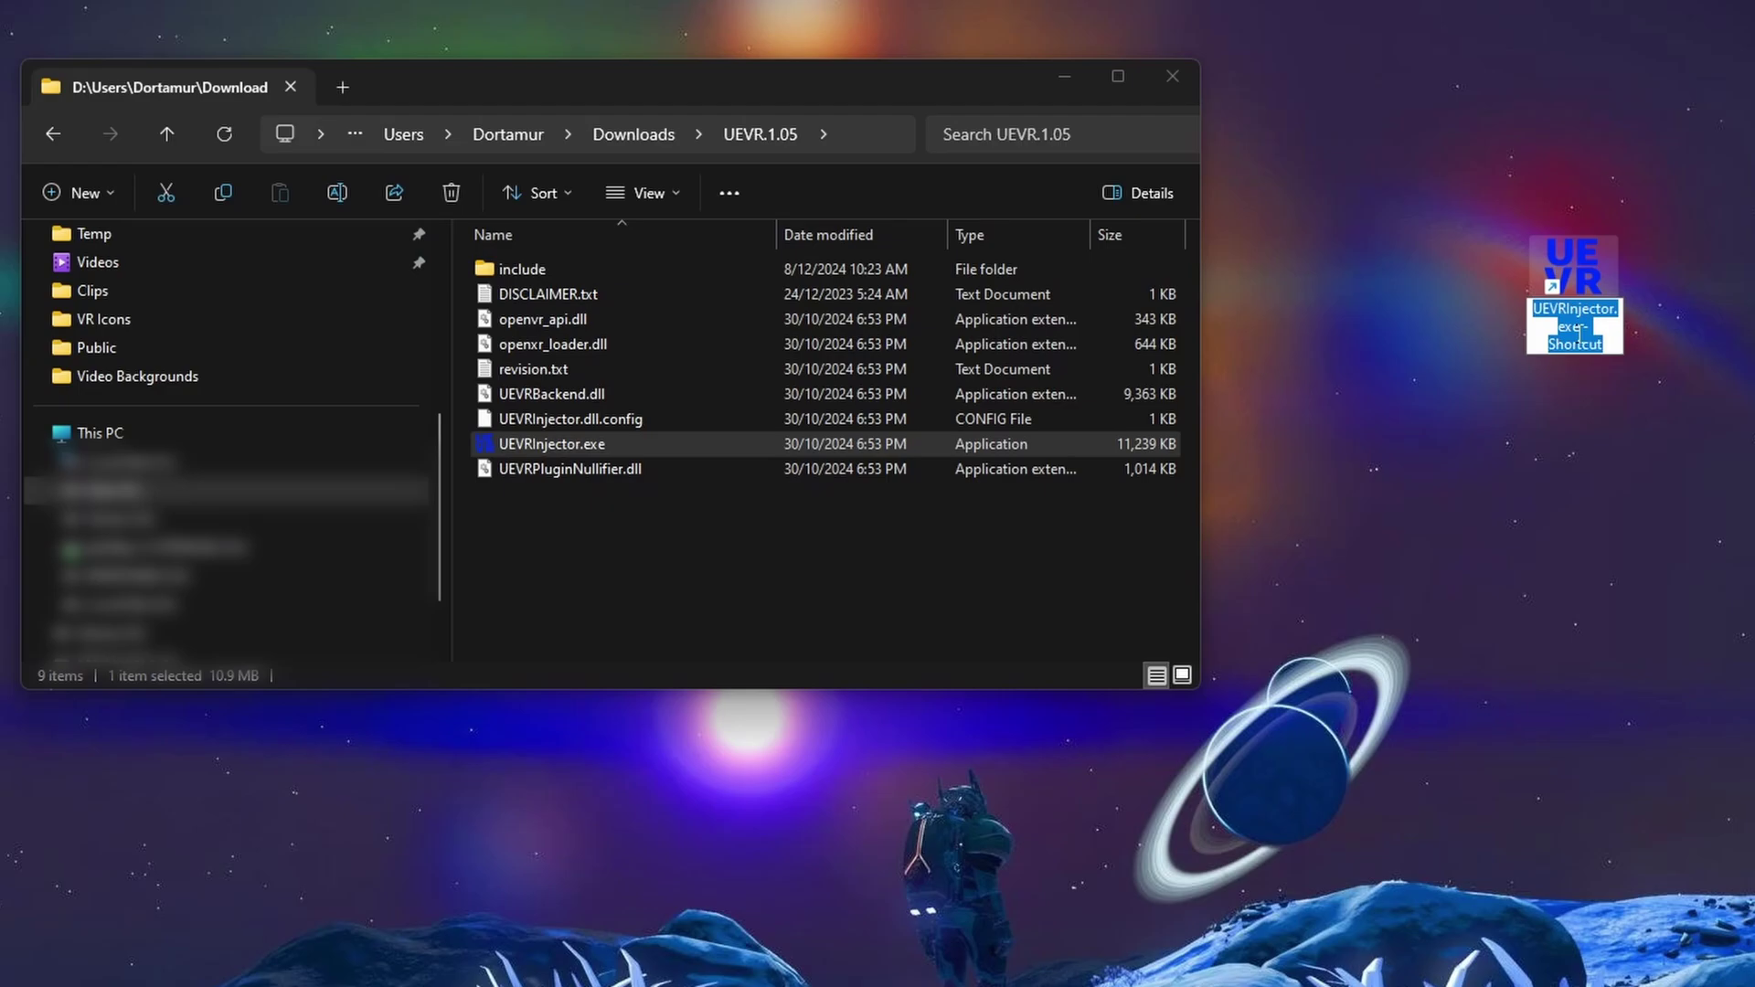
{"action": "key", "text": "End"}
{"action": "key", "text": "BackSpace"}
{"action": "key", "text": "BackSpace"}
{"action": "key", "text": "BackSpace"}
{"action": "key", "text": "BackSpace"}
{"action": "key", "text": "BackSpace"}
{"action": "key", "text": "BackSpace"}
{"action": "key", "text": "BackSpace"}
{"action": "key", "text": "BackSpace"}
{"action": "key", "text": "BackSpace"}
{"action": "key", "text": "BackSpace"}
{"action": "key", "text": "BackSpace"}
{"action": "key", "text": "BackSpace"}
{"action": "key", "text": "BackSpace"}
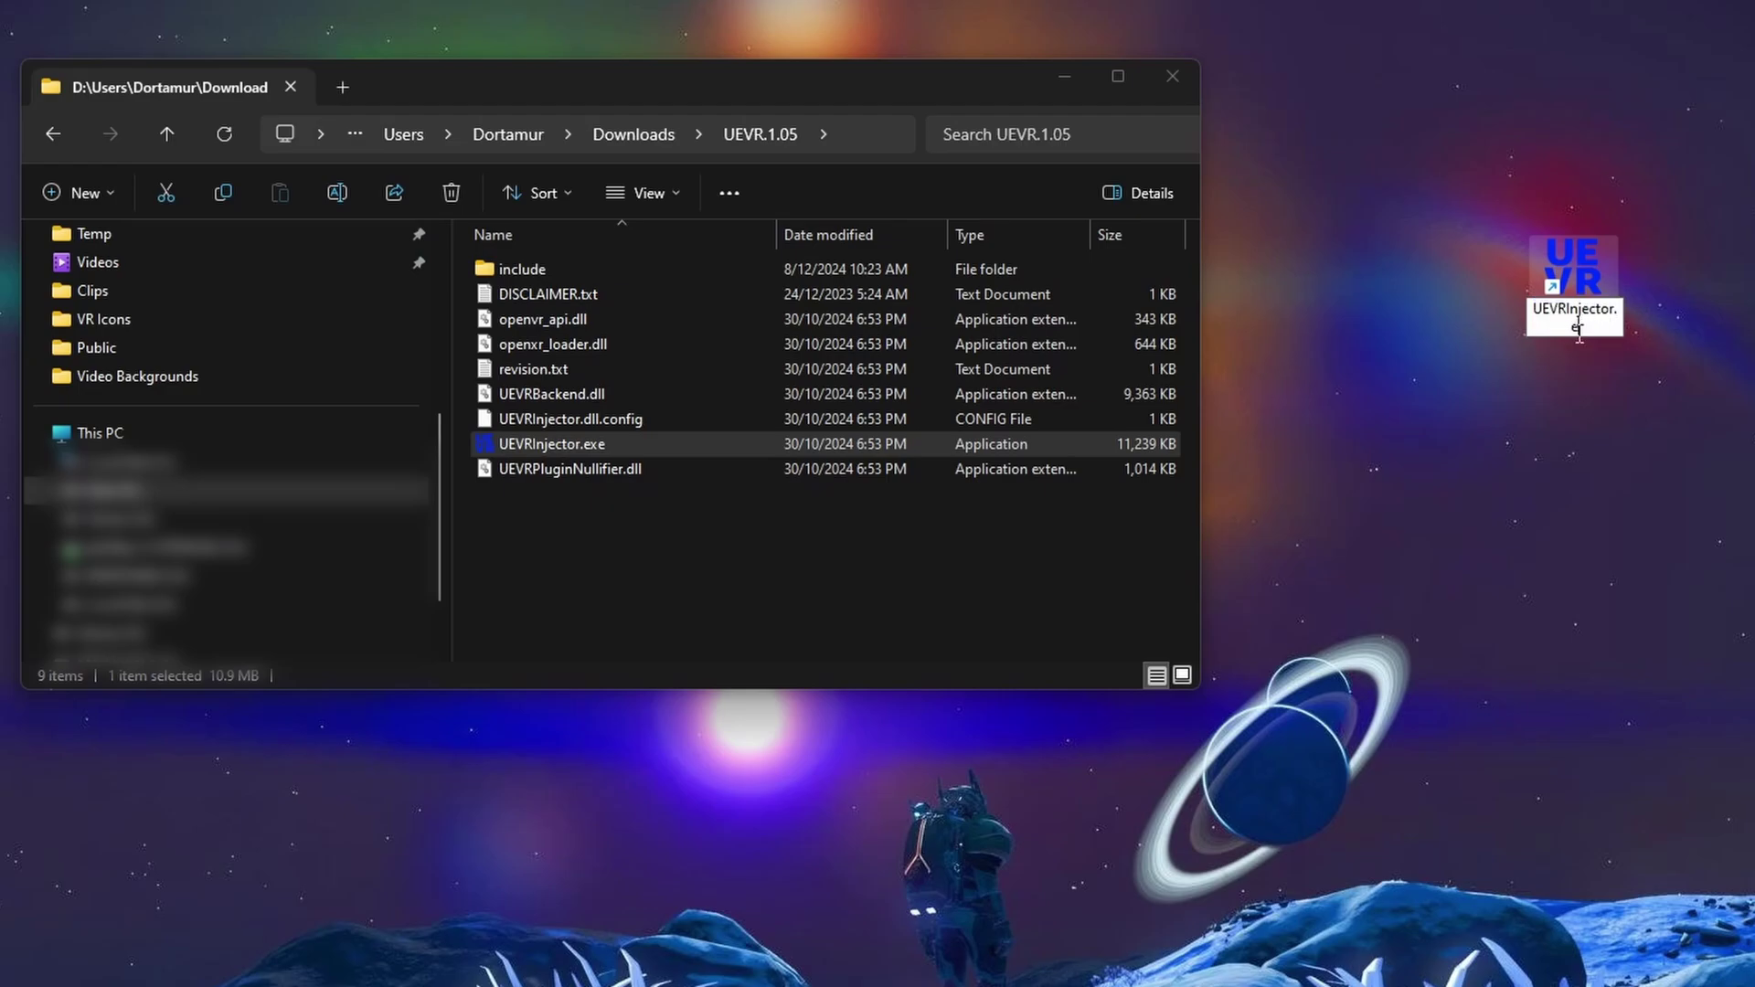
{"action": "type", "text": "1.05"}
{"action": "key", "text": "Return"}
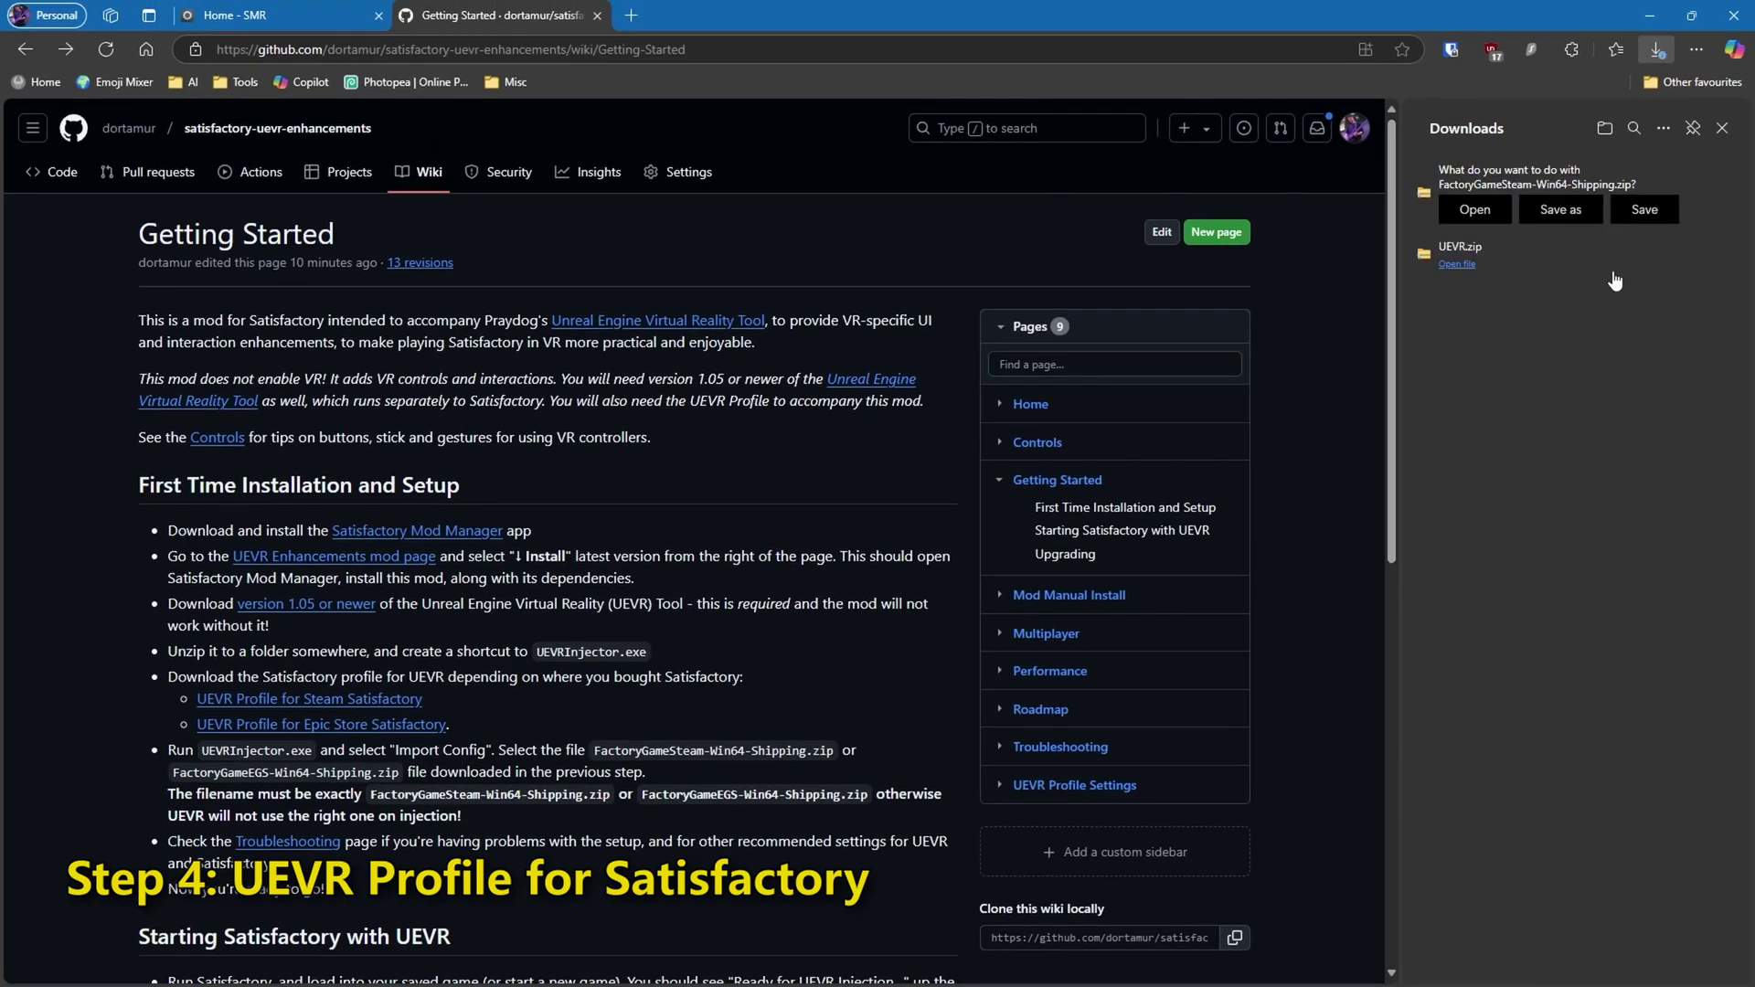
Step: Save FactoryGameSteam-Win64-Shipping.zip (7 KB) and show it in the Downloads folder
{"action": "left_click", "coordinate": [1645, 212]}
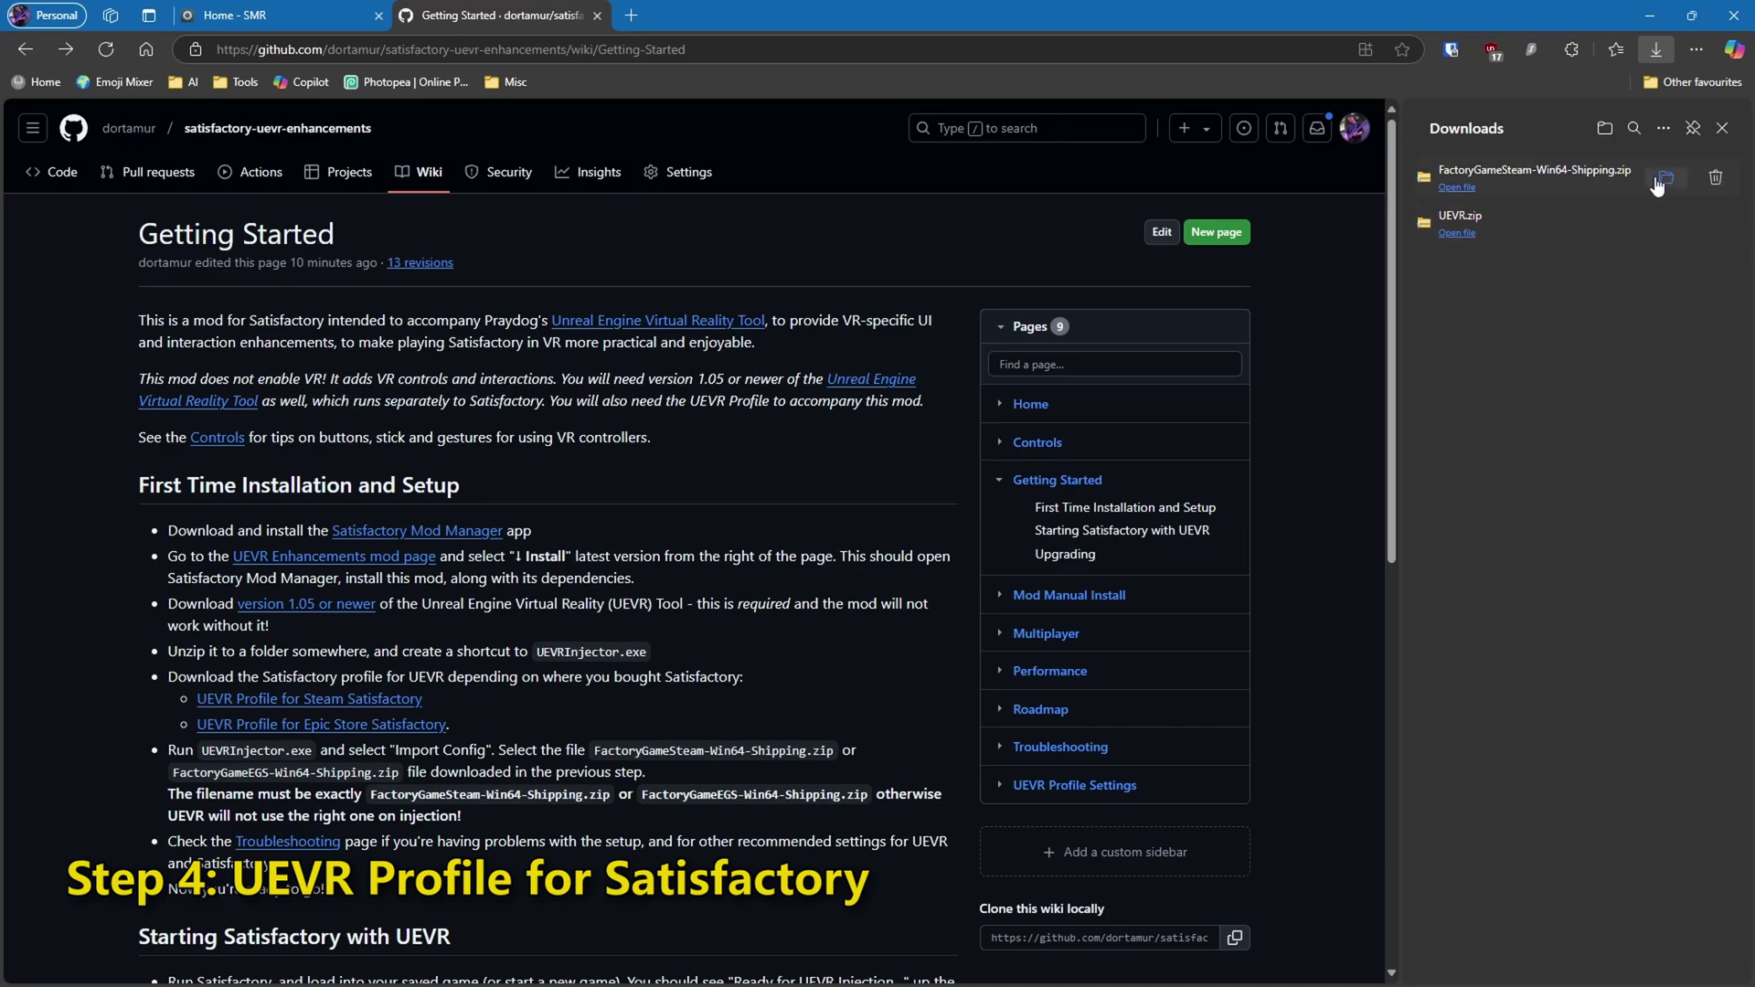
{"action": "left_click", "coordinate": [1667, 183]}
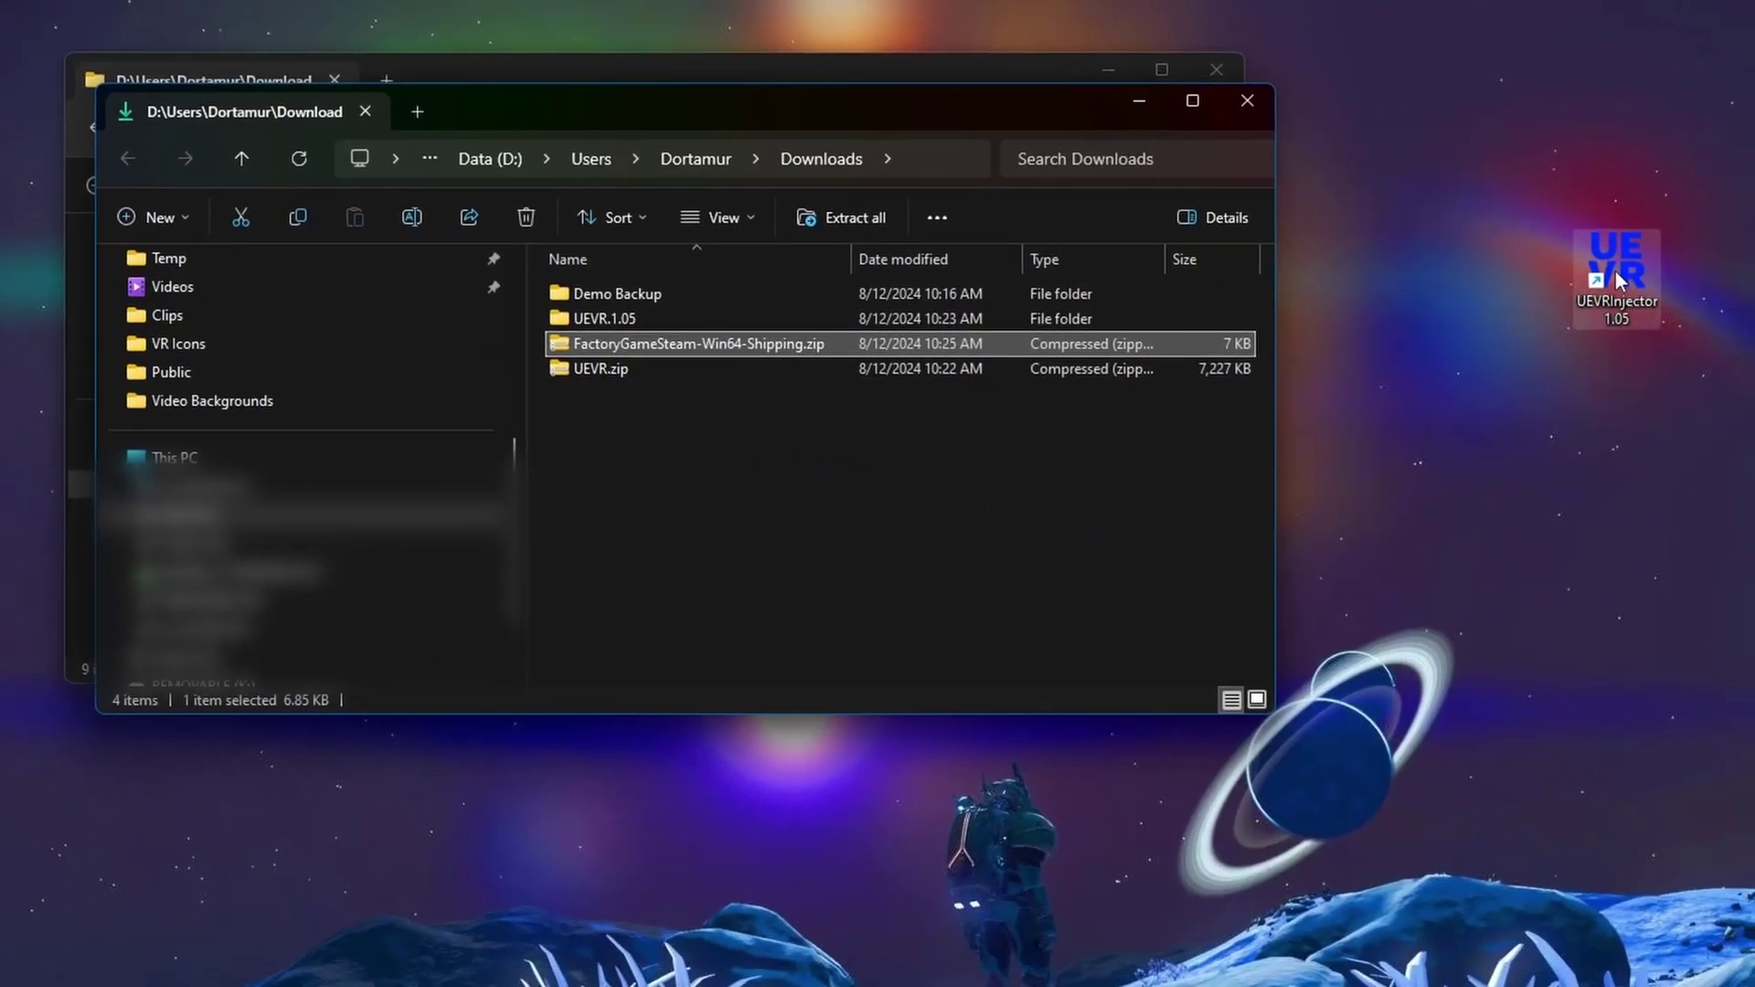
Step: Launch UEVR Injector 1.05 and suppress future virtual desktop warnings
{"action": "double_click", "coordinate": [1615, 272]}
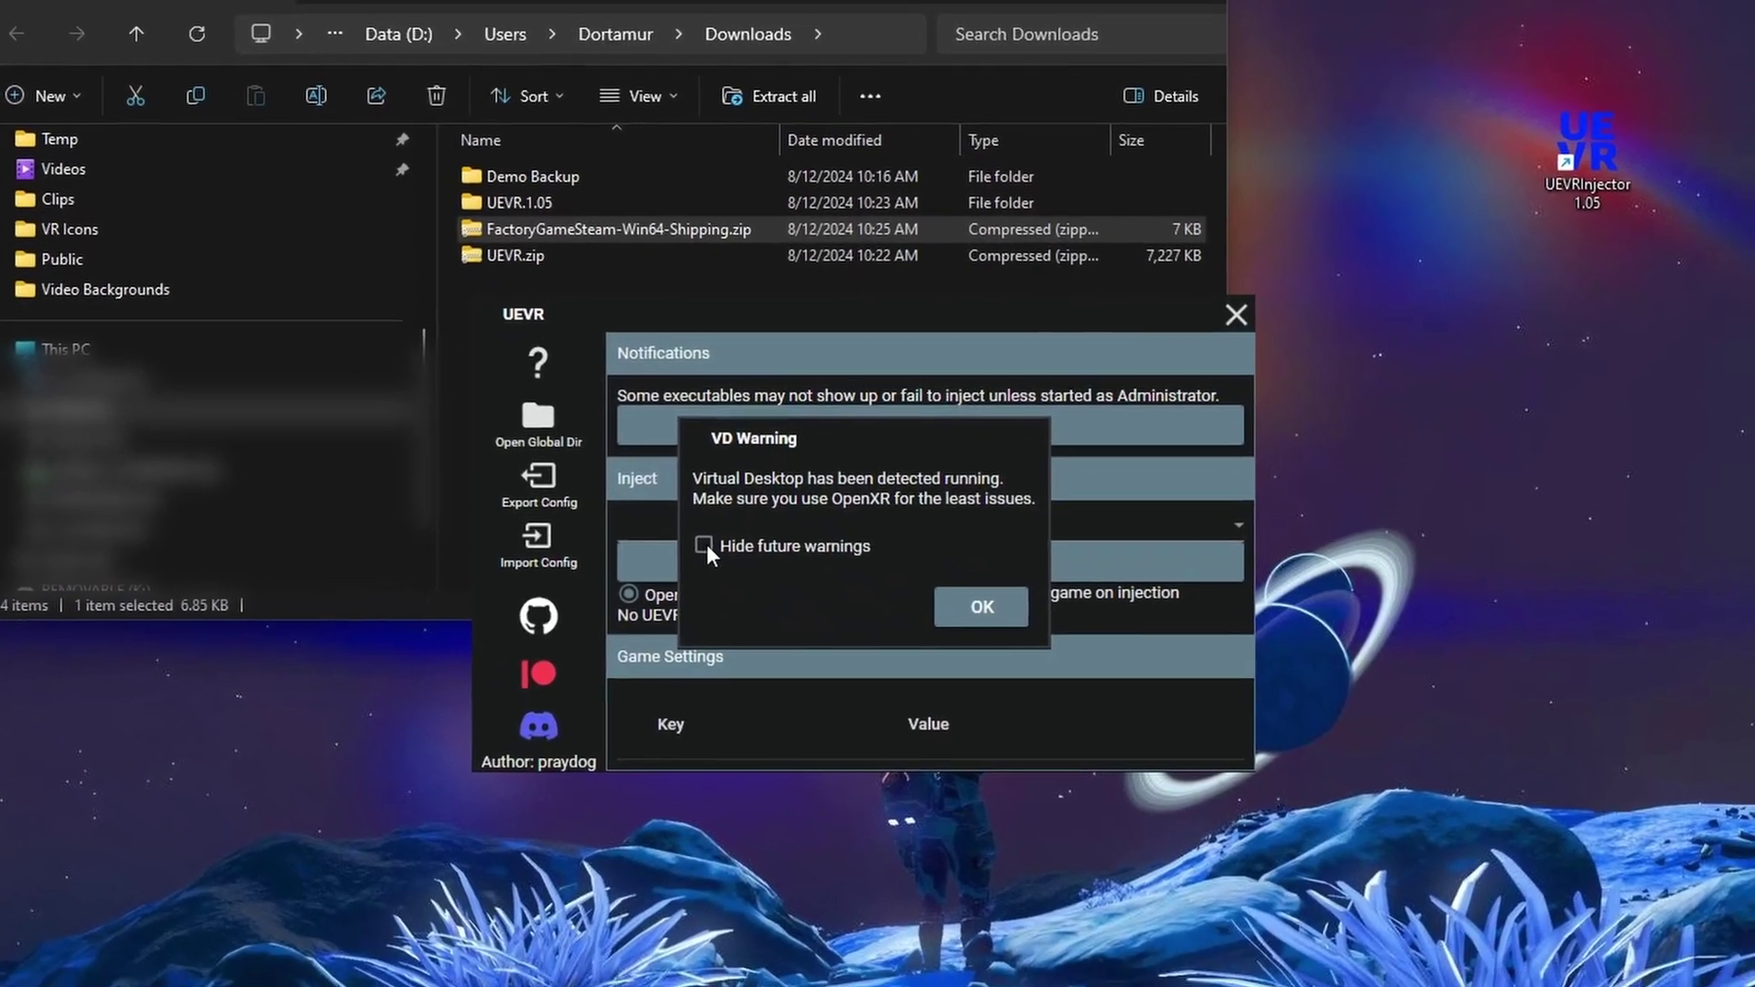
{"action": "left_click", "coordinate": [779, 643]}
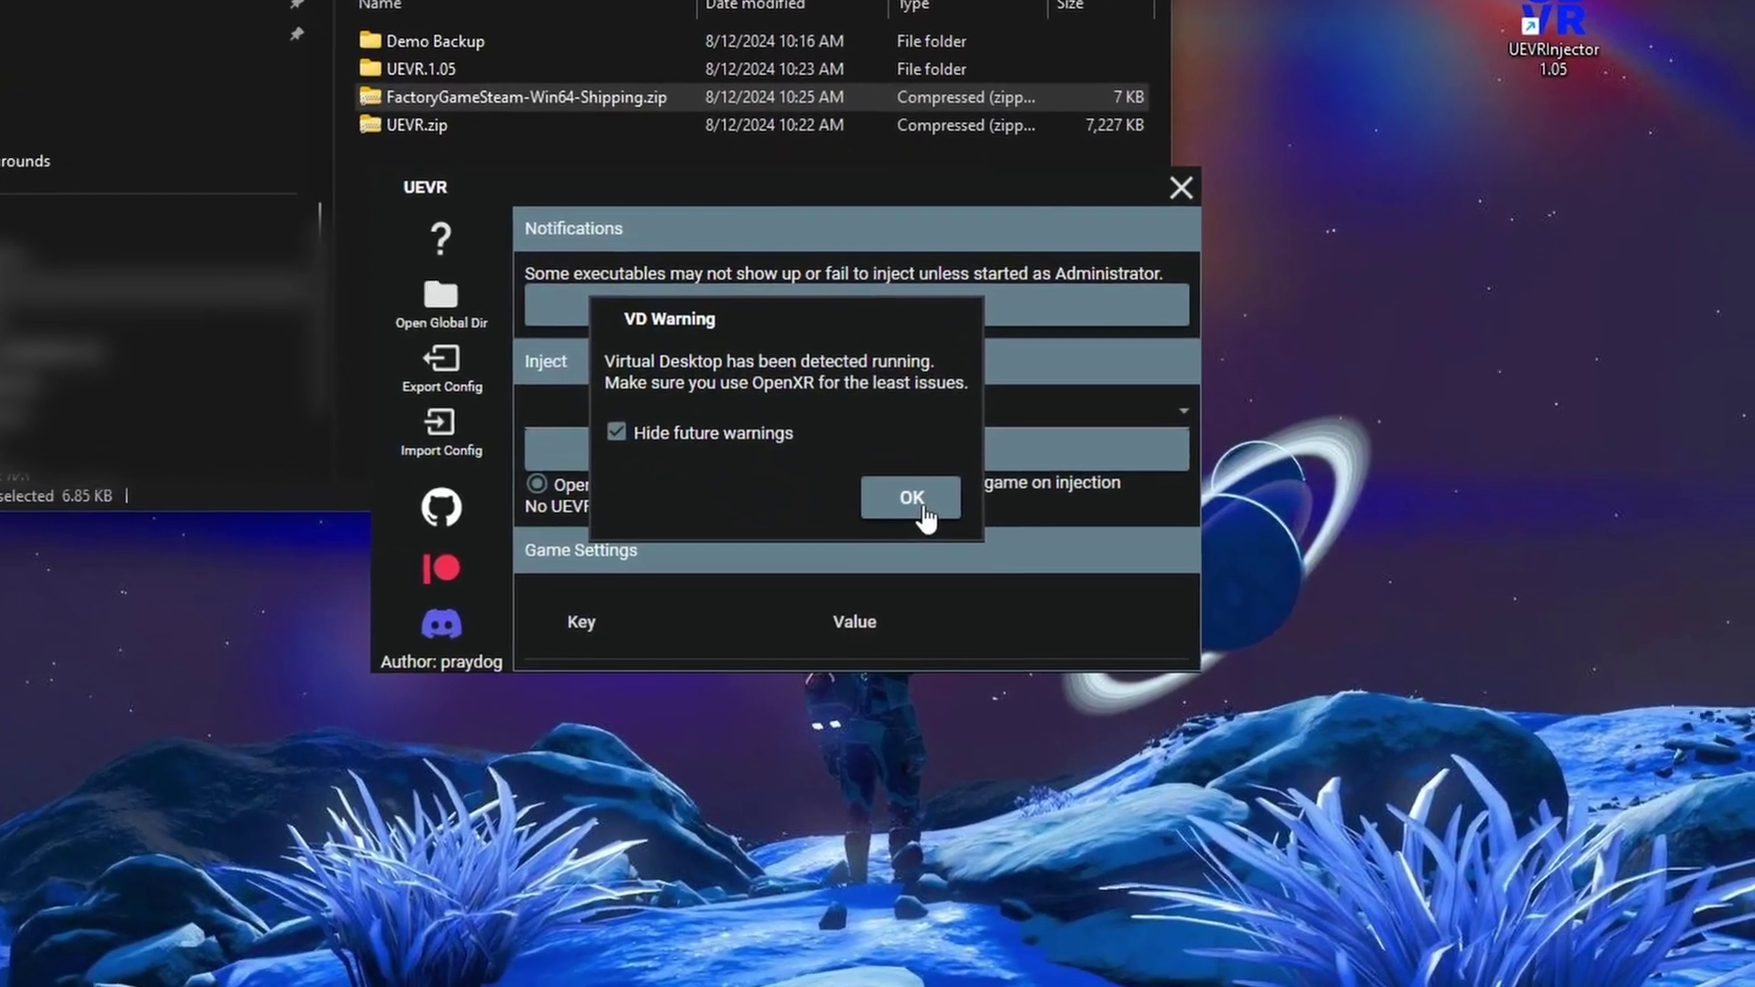
{"action": "left_click", "coordinate": [942, 548]}
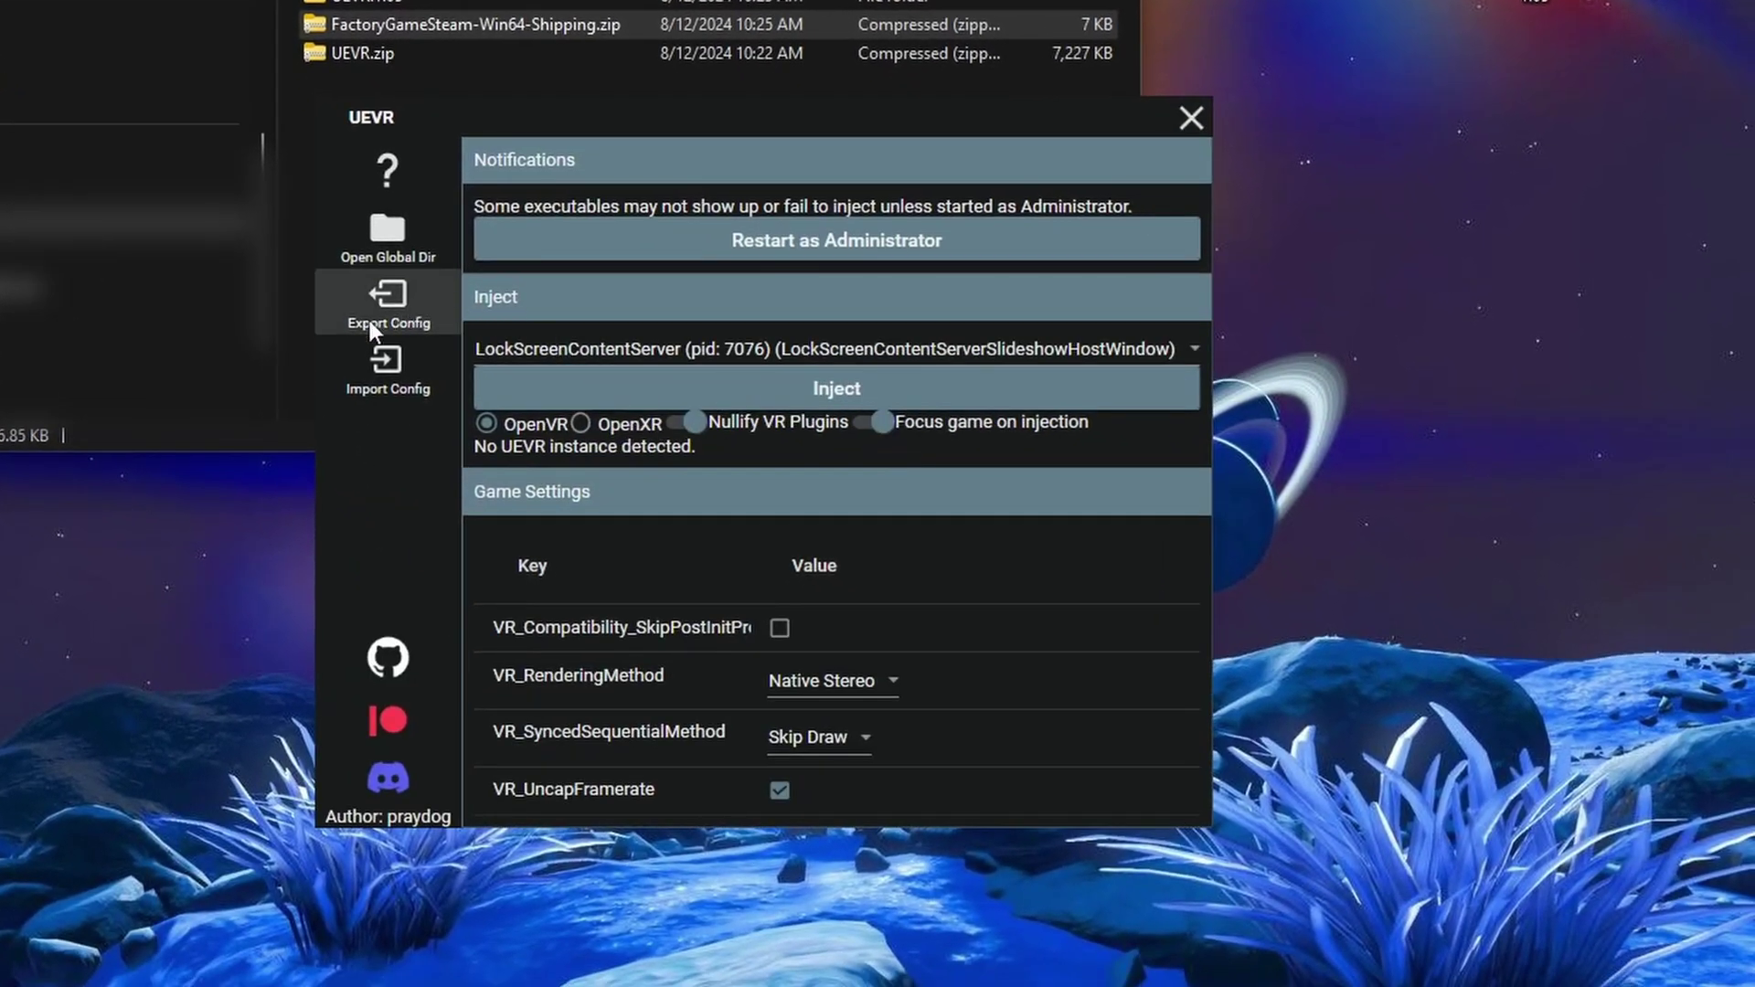
Step: Import the FactoryGameSteam-Win64-Shipping.zip profile from Downloads into the UnrealVRMod folder
{"action": "left_click", "coordinate": [399, 365]}
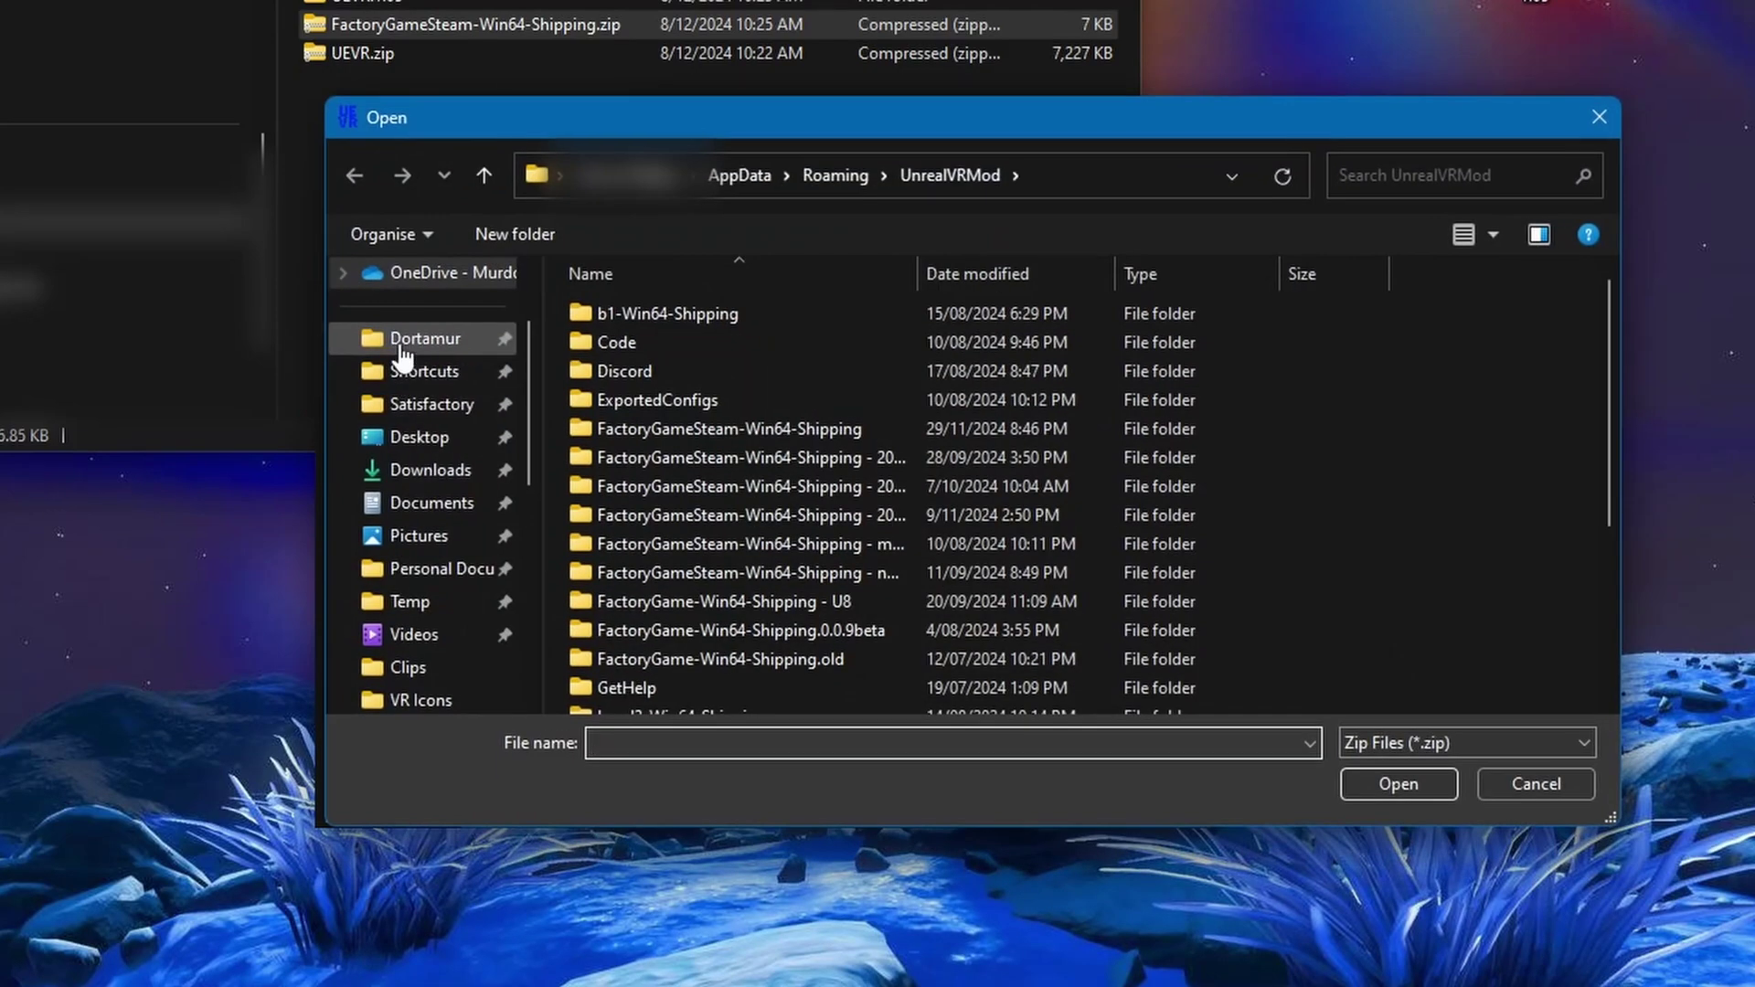
{"action": "left_click", "coordinate": [430, 468]}
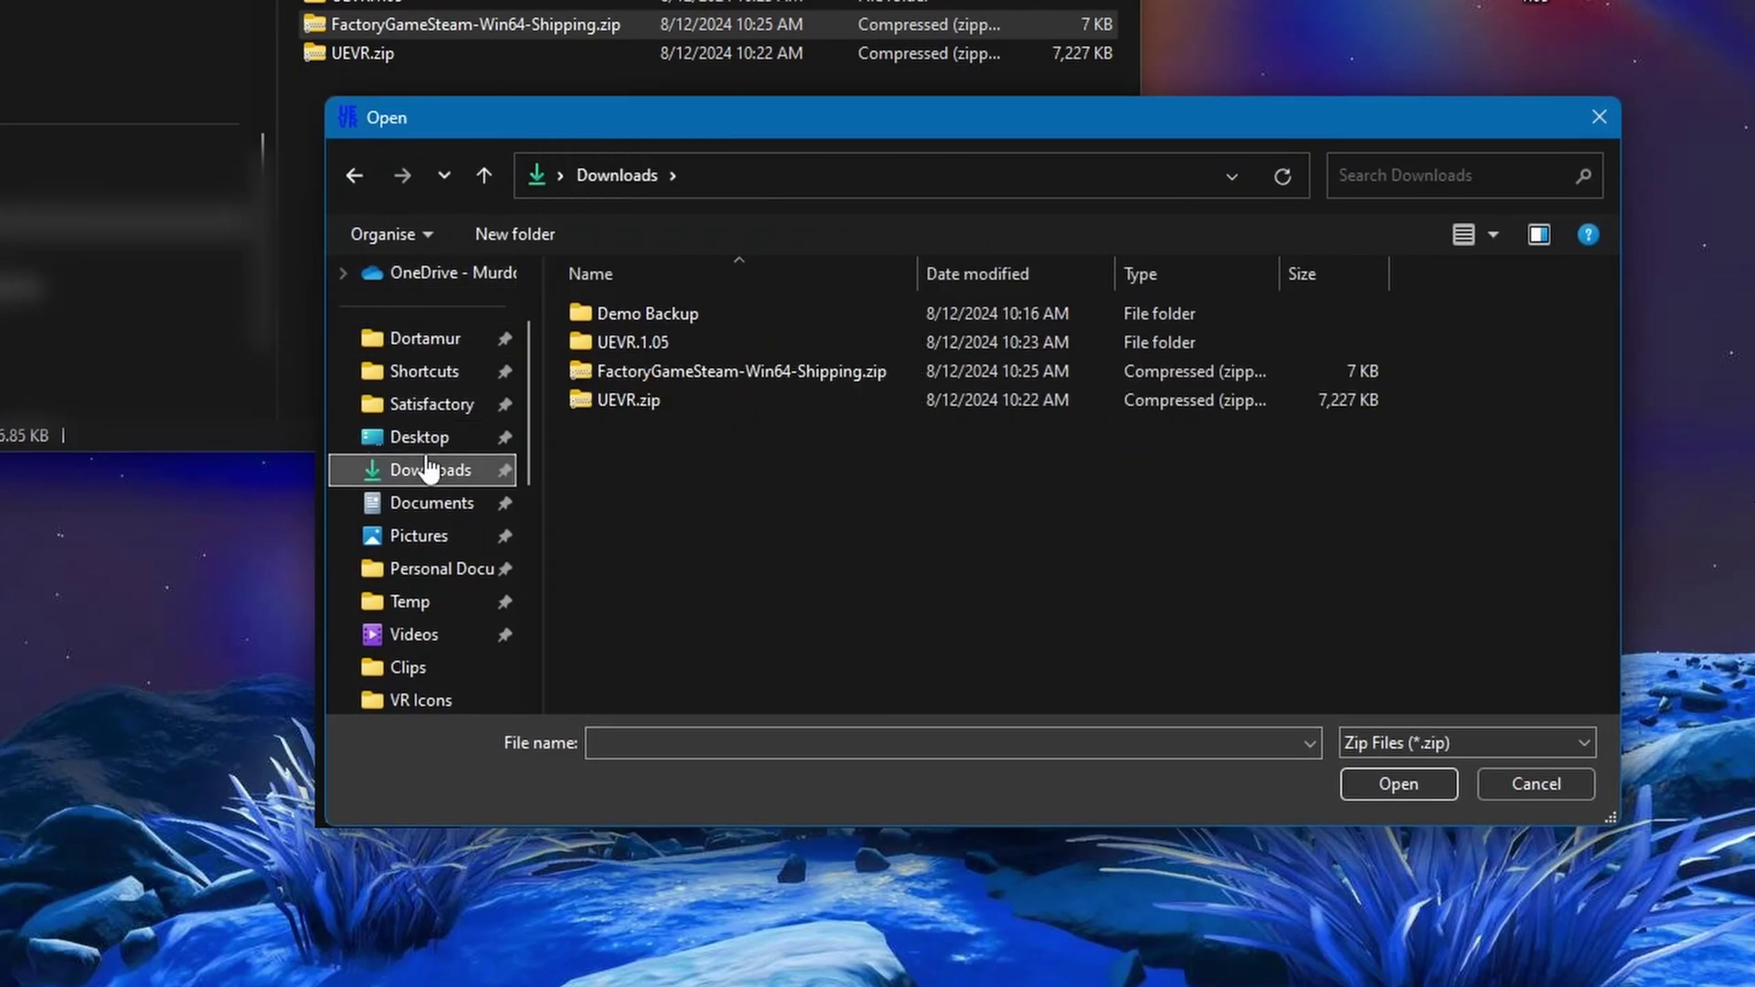
{"action": "left_click", "coordinate": [886, 370]}
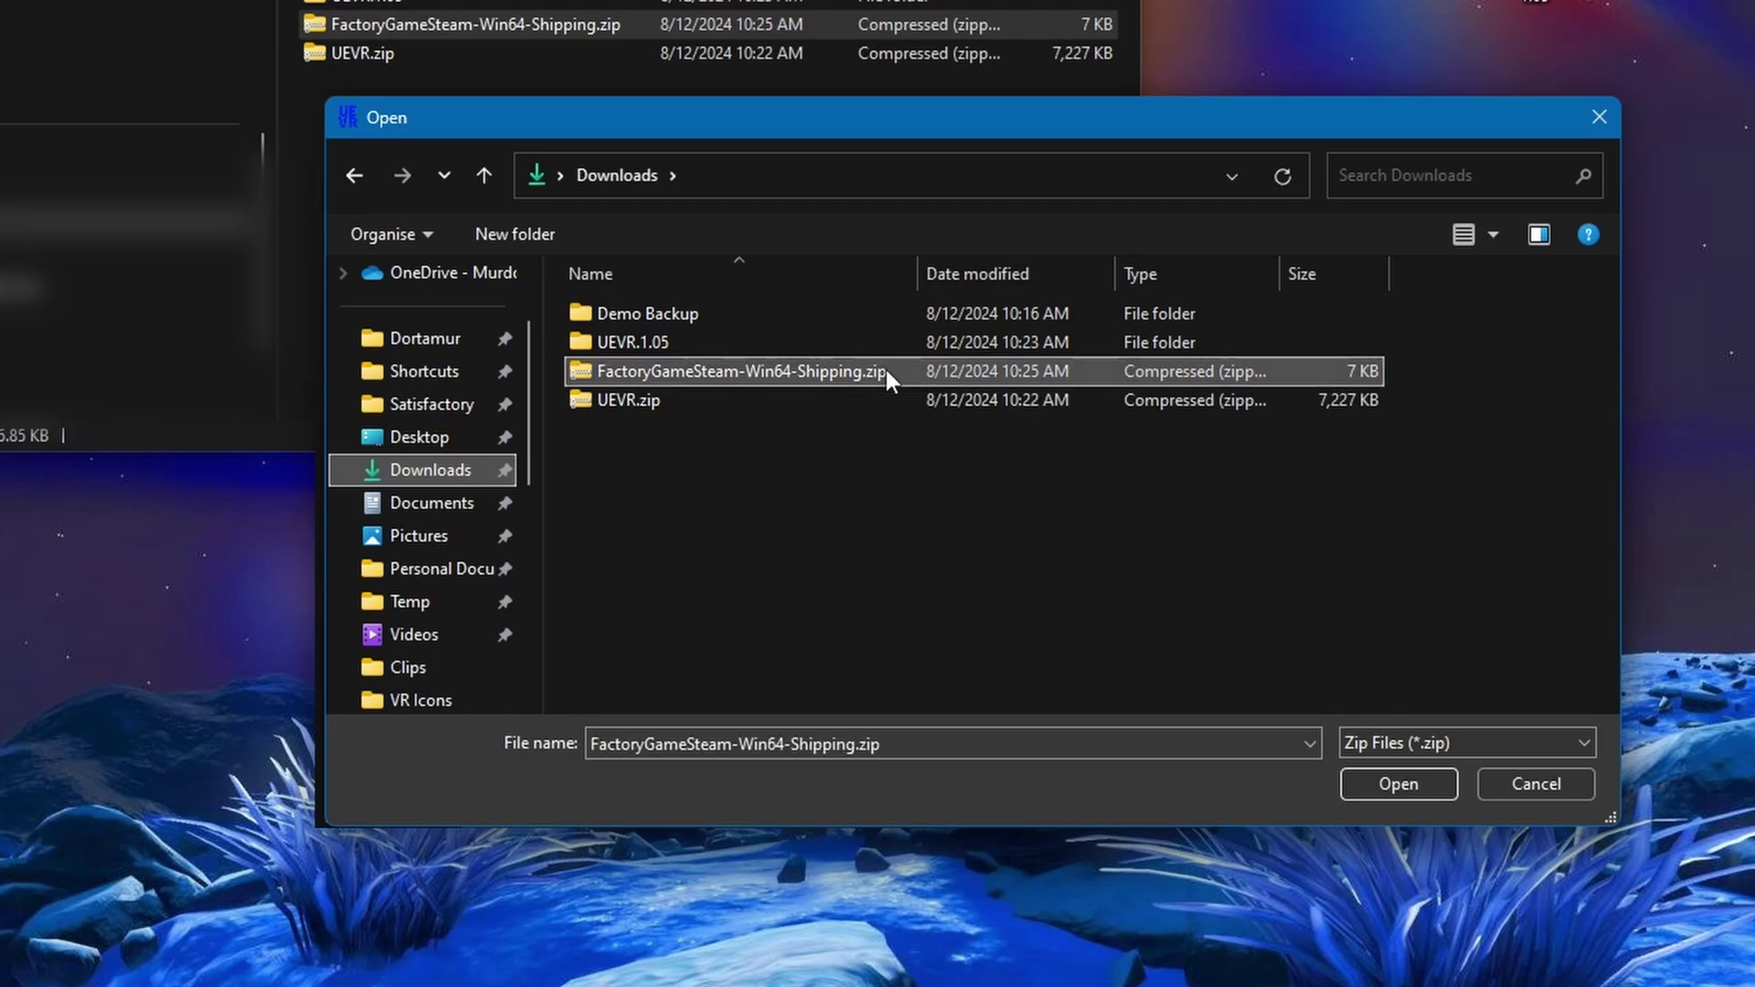
{"action": "left_click", "coordinate": [1404, 782]}
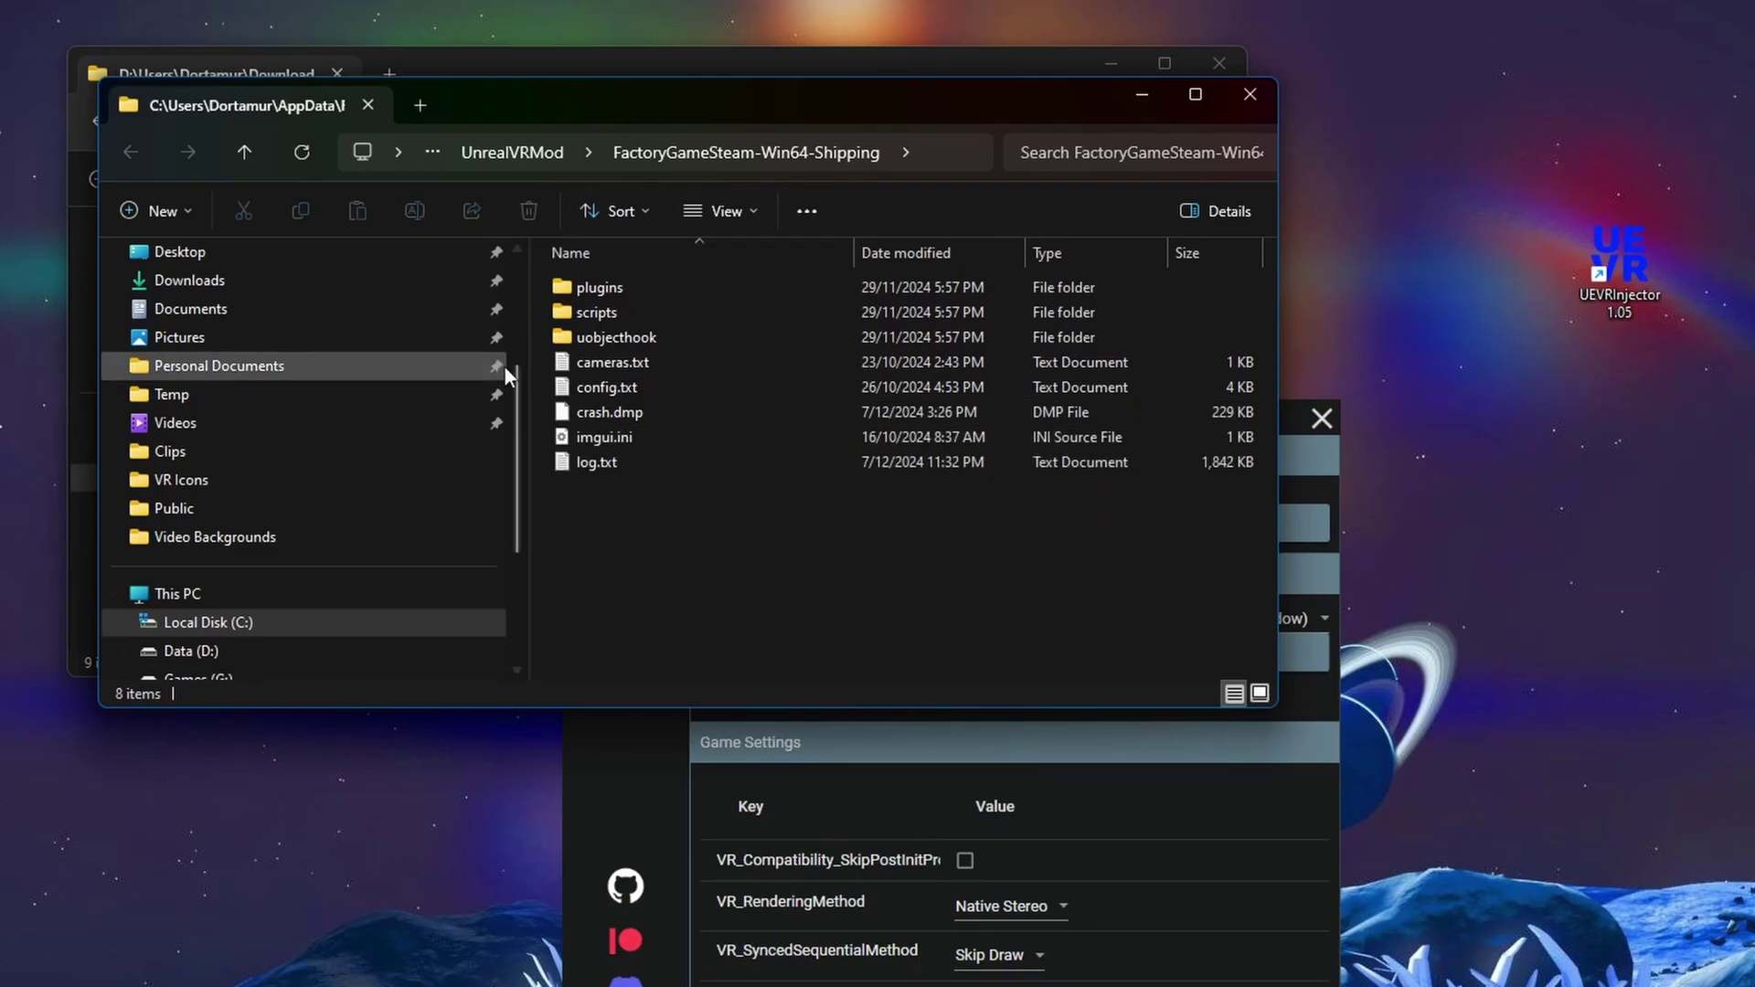
{"action": "left_click", "coordinate": [530, 155]}
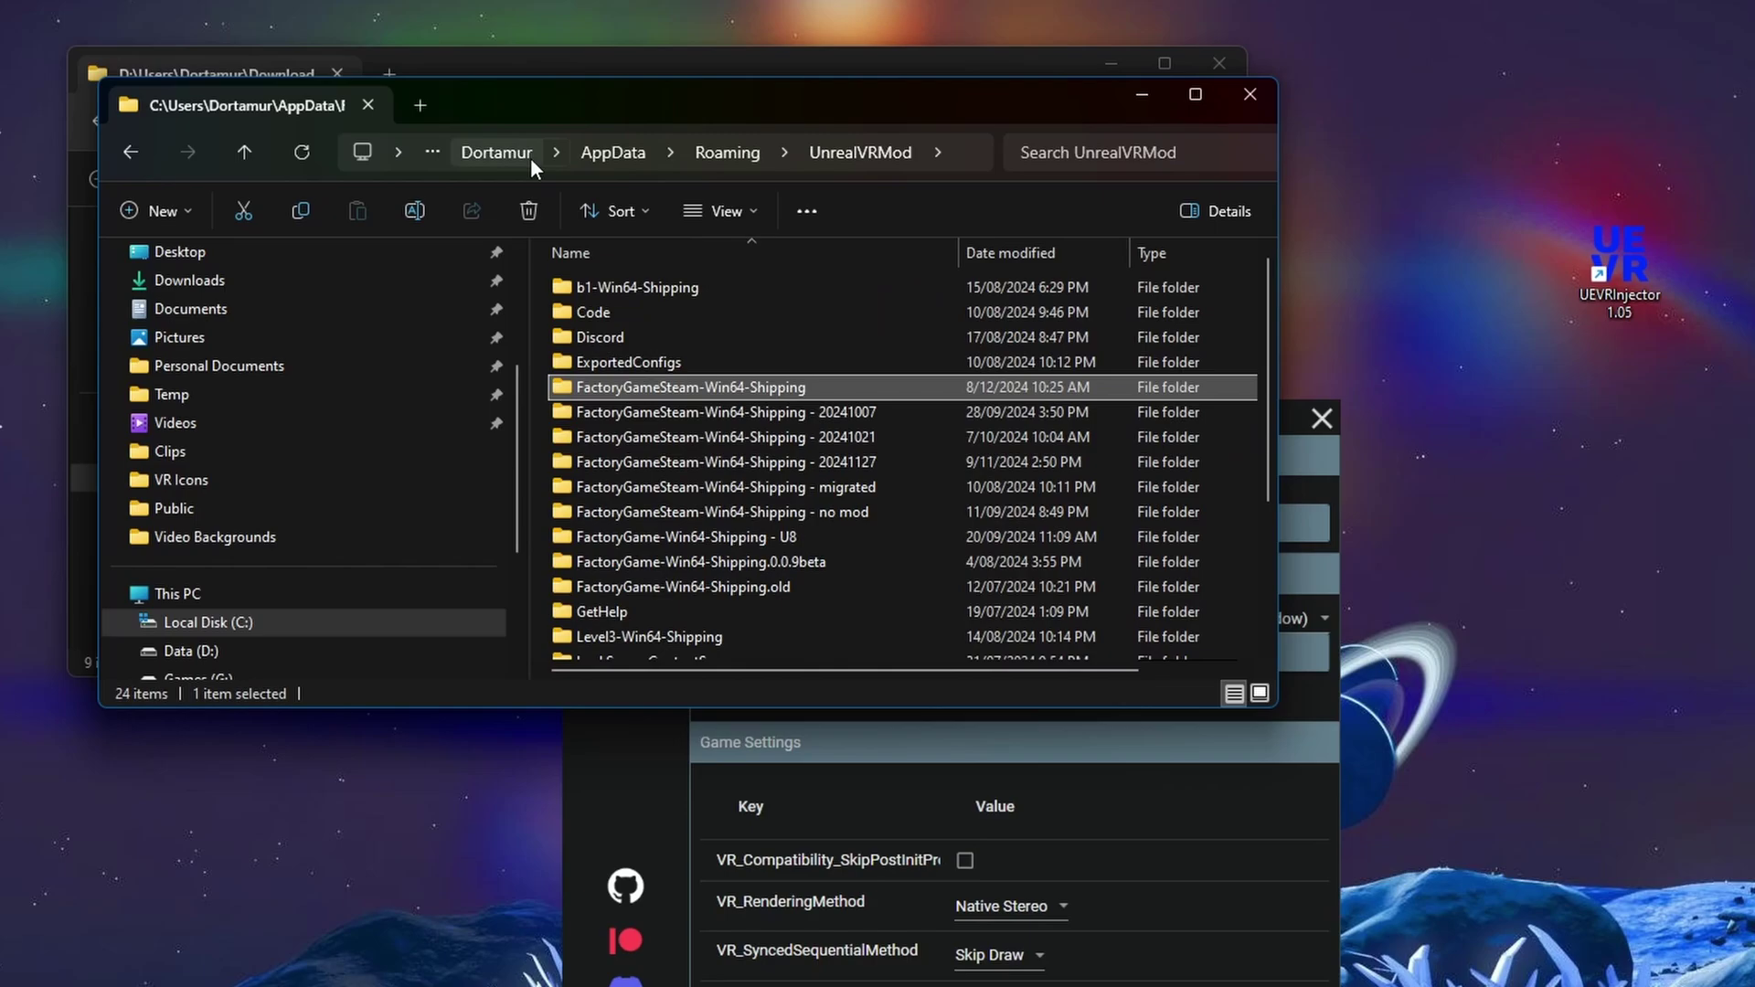
Step: Close all three open File Explorer windows
{"action": "left_click", "coordinate": [1253, 96]}
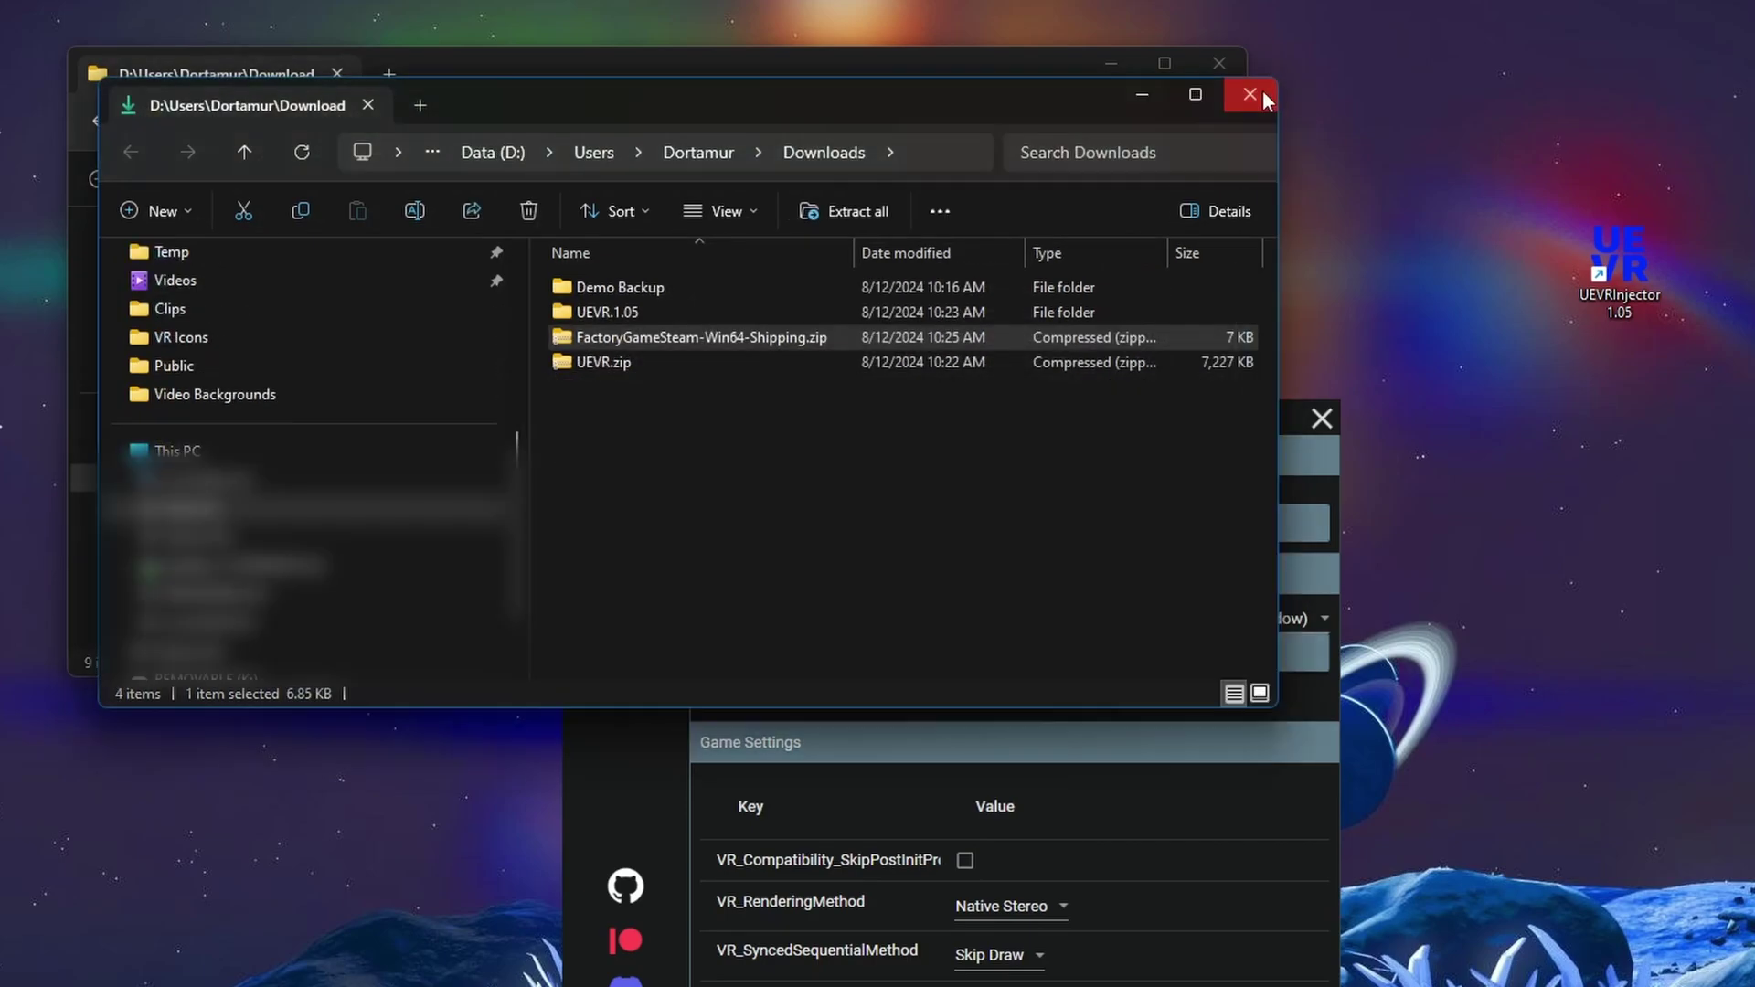
{"action": "left_click", "coordinate": [1263, 90]}
{"action": "left_click", "coordinate": [1229, 64]}
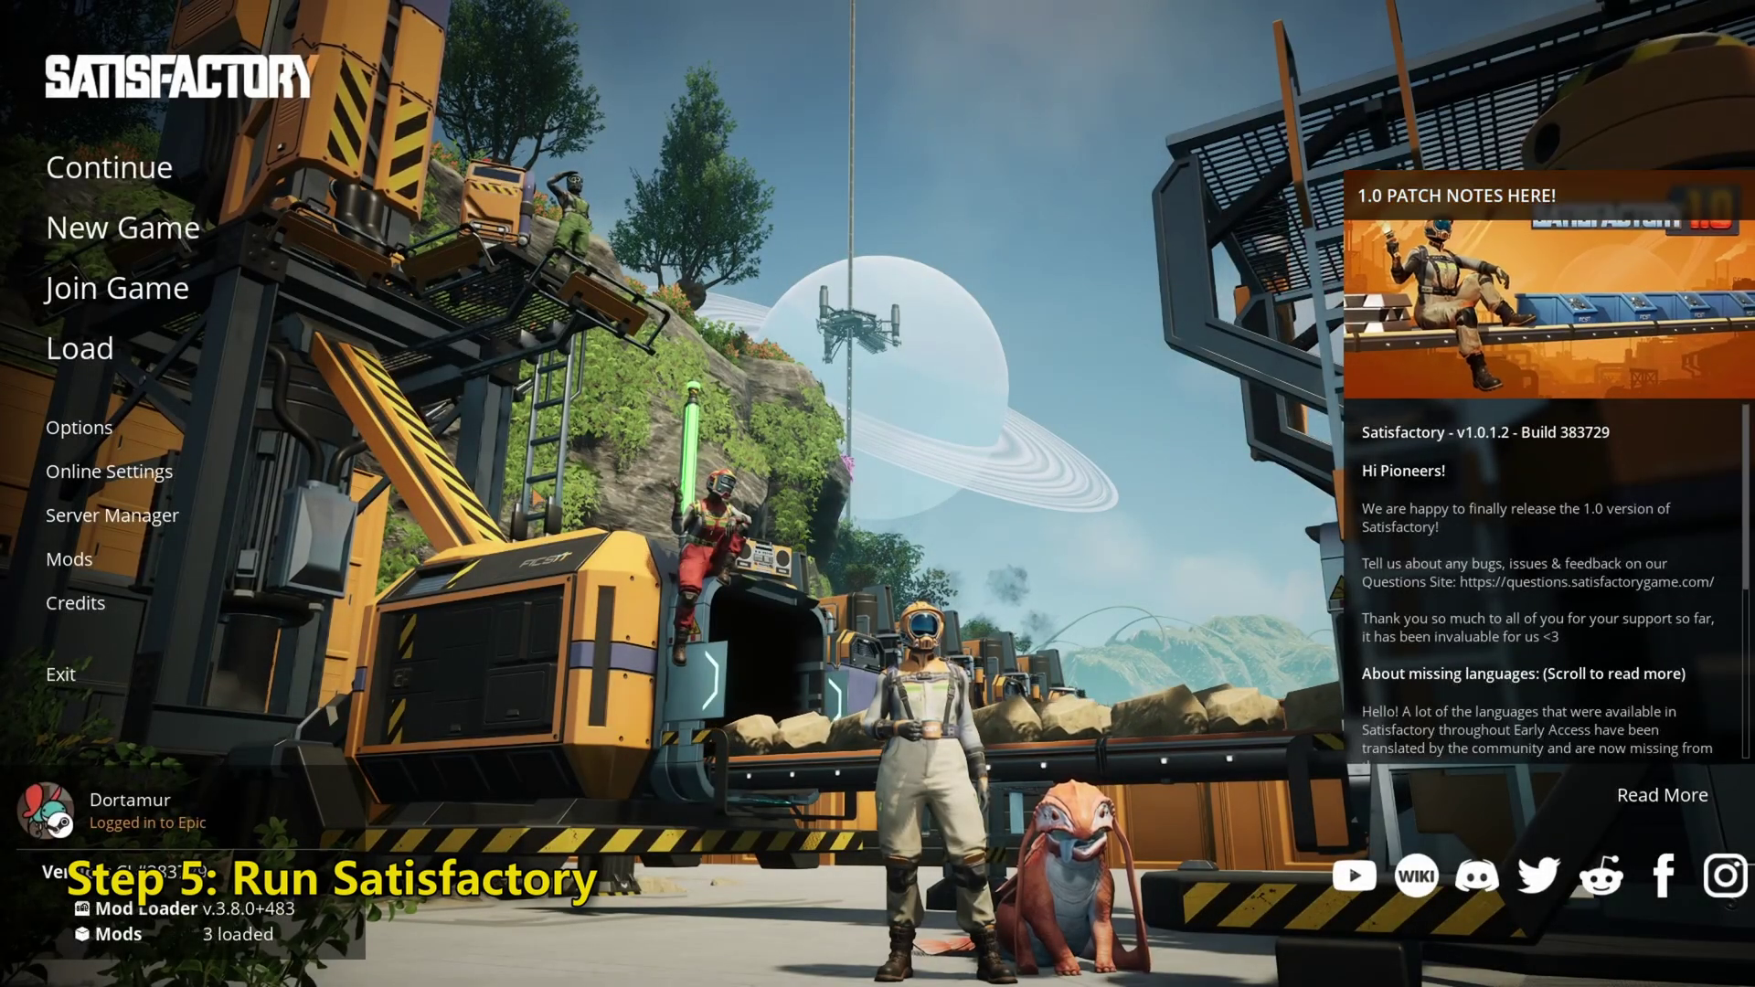
Step: Set the UEVR Enhancements aim pointer colour to Magenta, then bring up the Options categories
{"action": "left_click", "coordinate": [108, 559]}
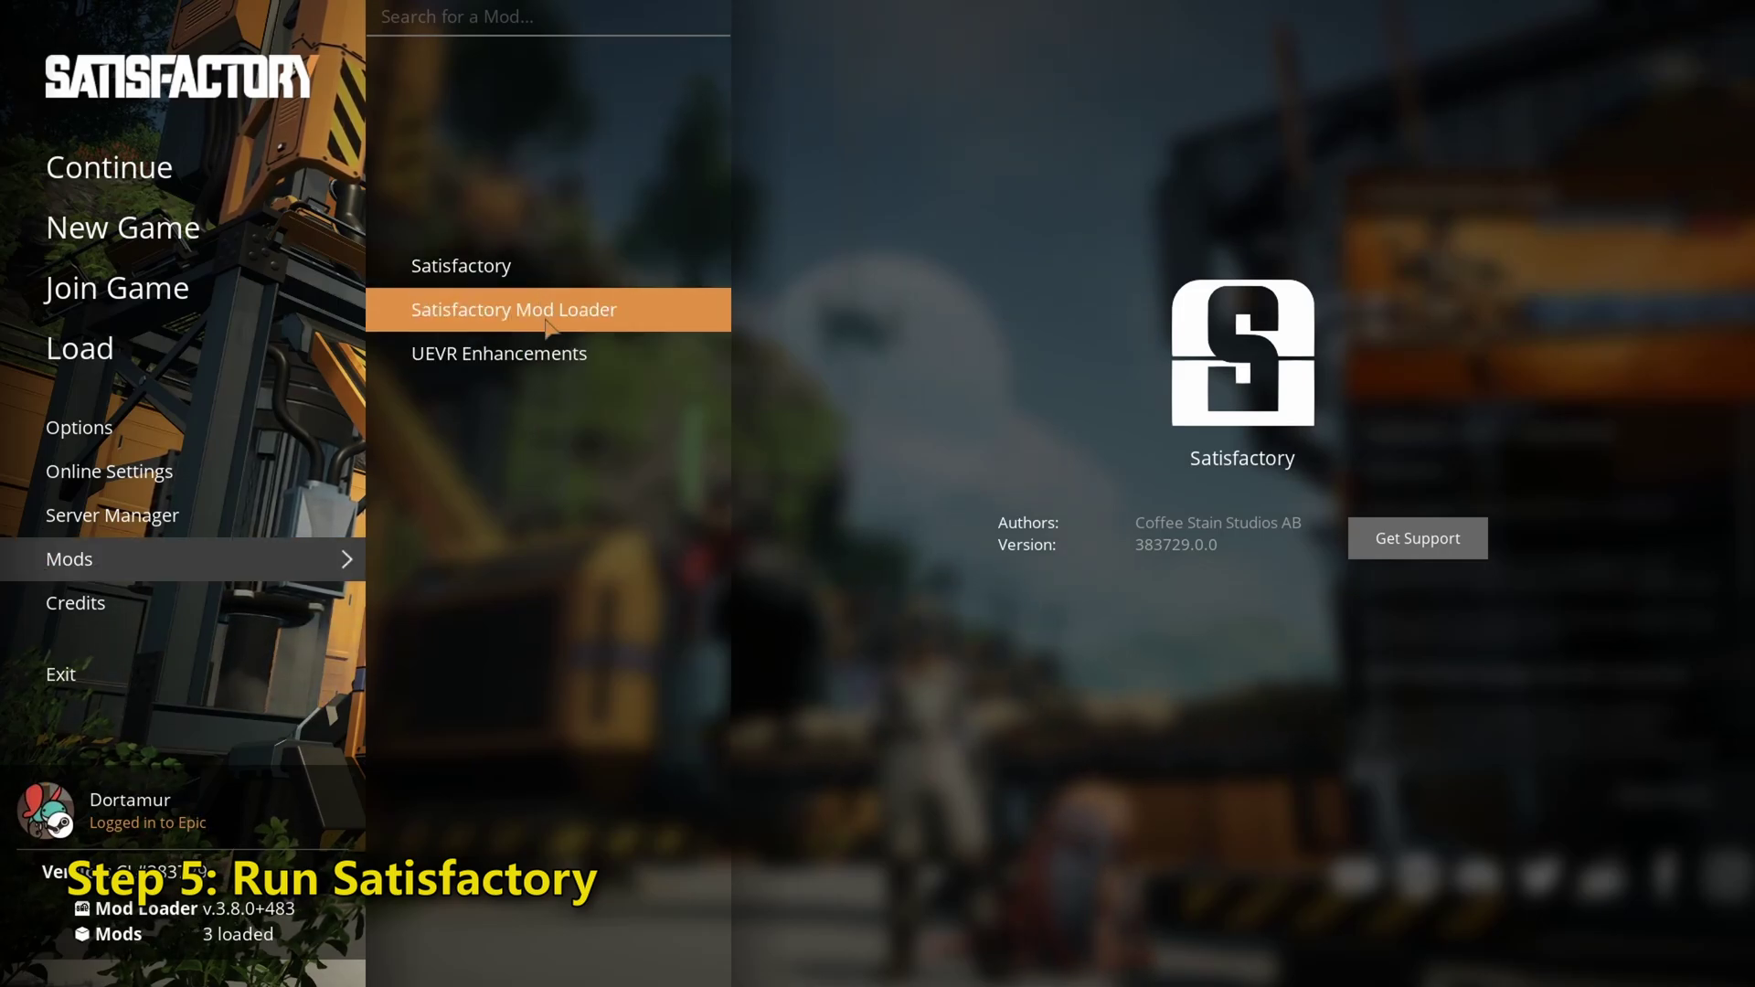
{"action": "left_click", "coordinate": [617, 365]}
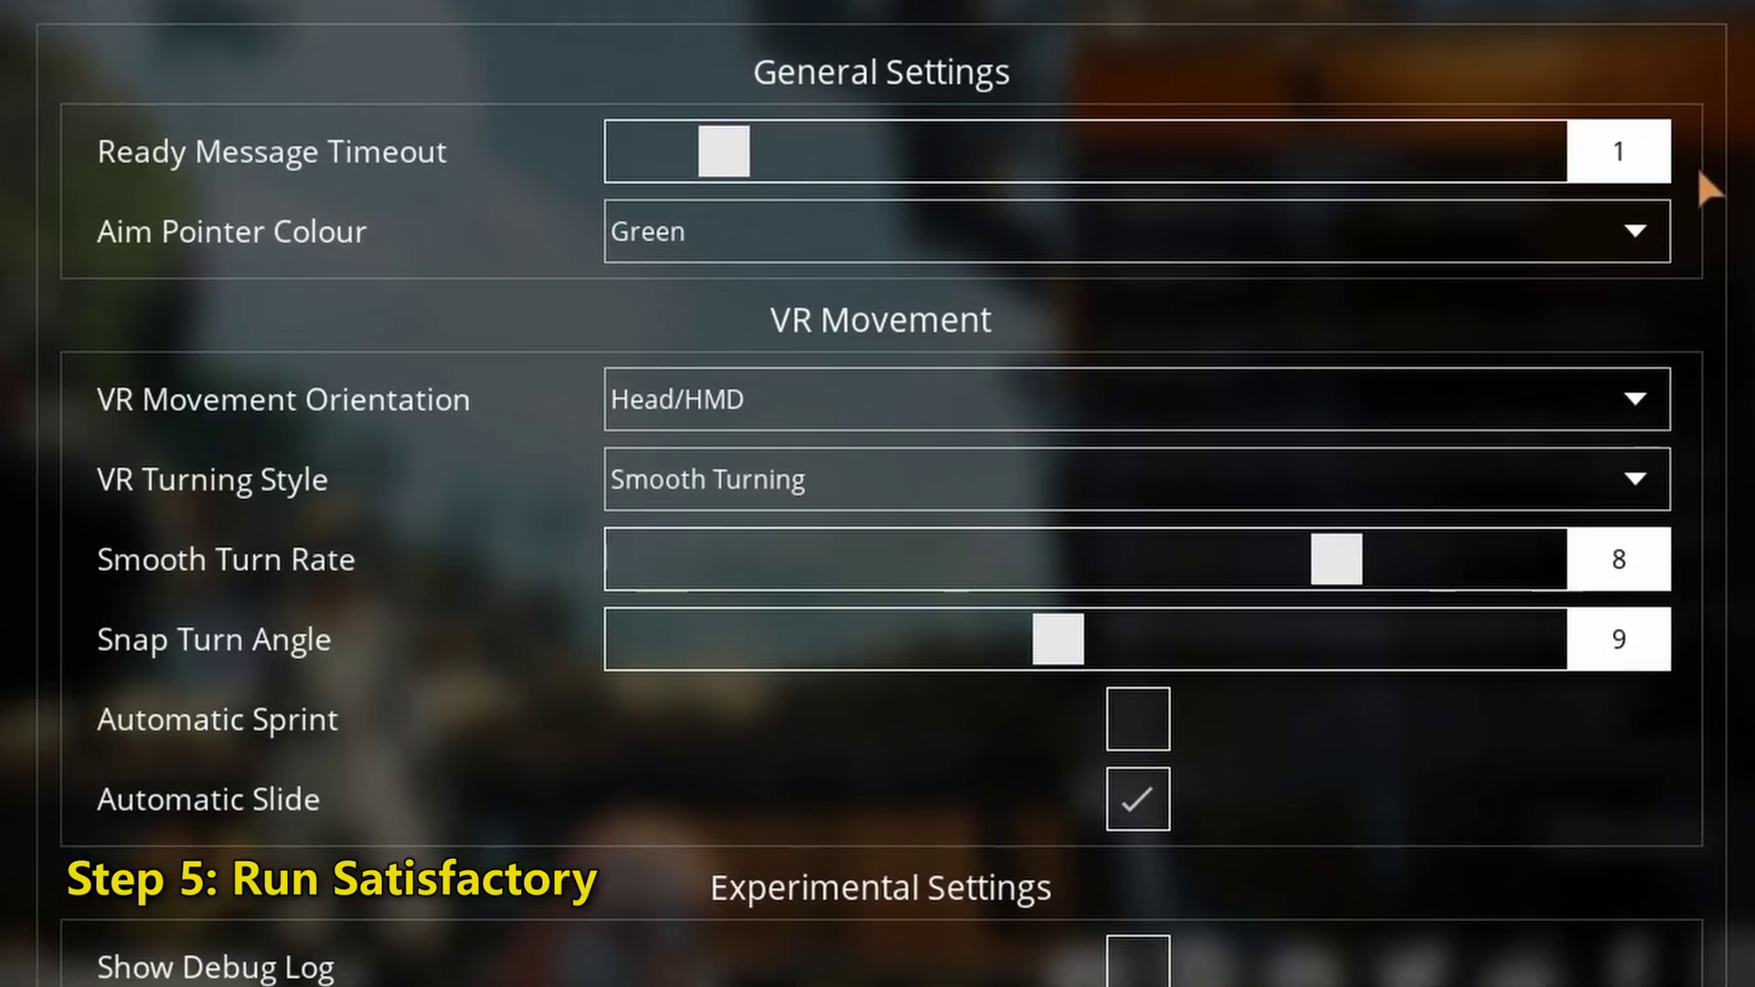
{"action": "left_click", "coordinate": [1626, 233]}
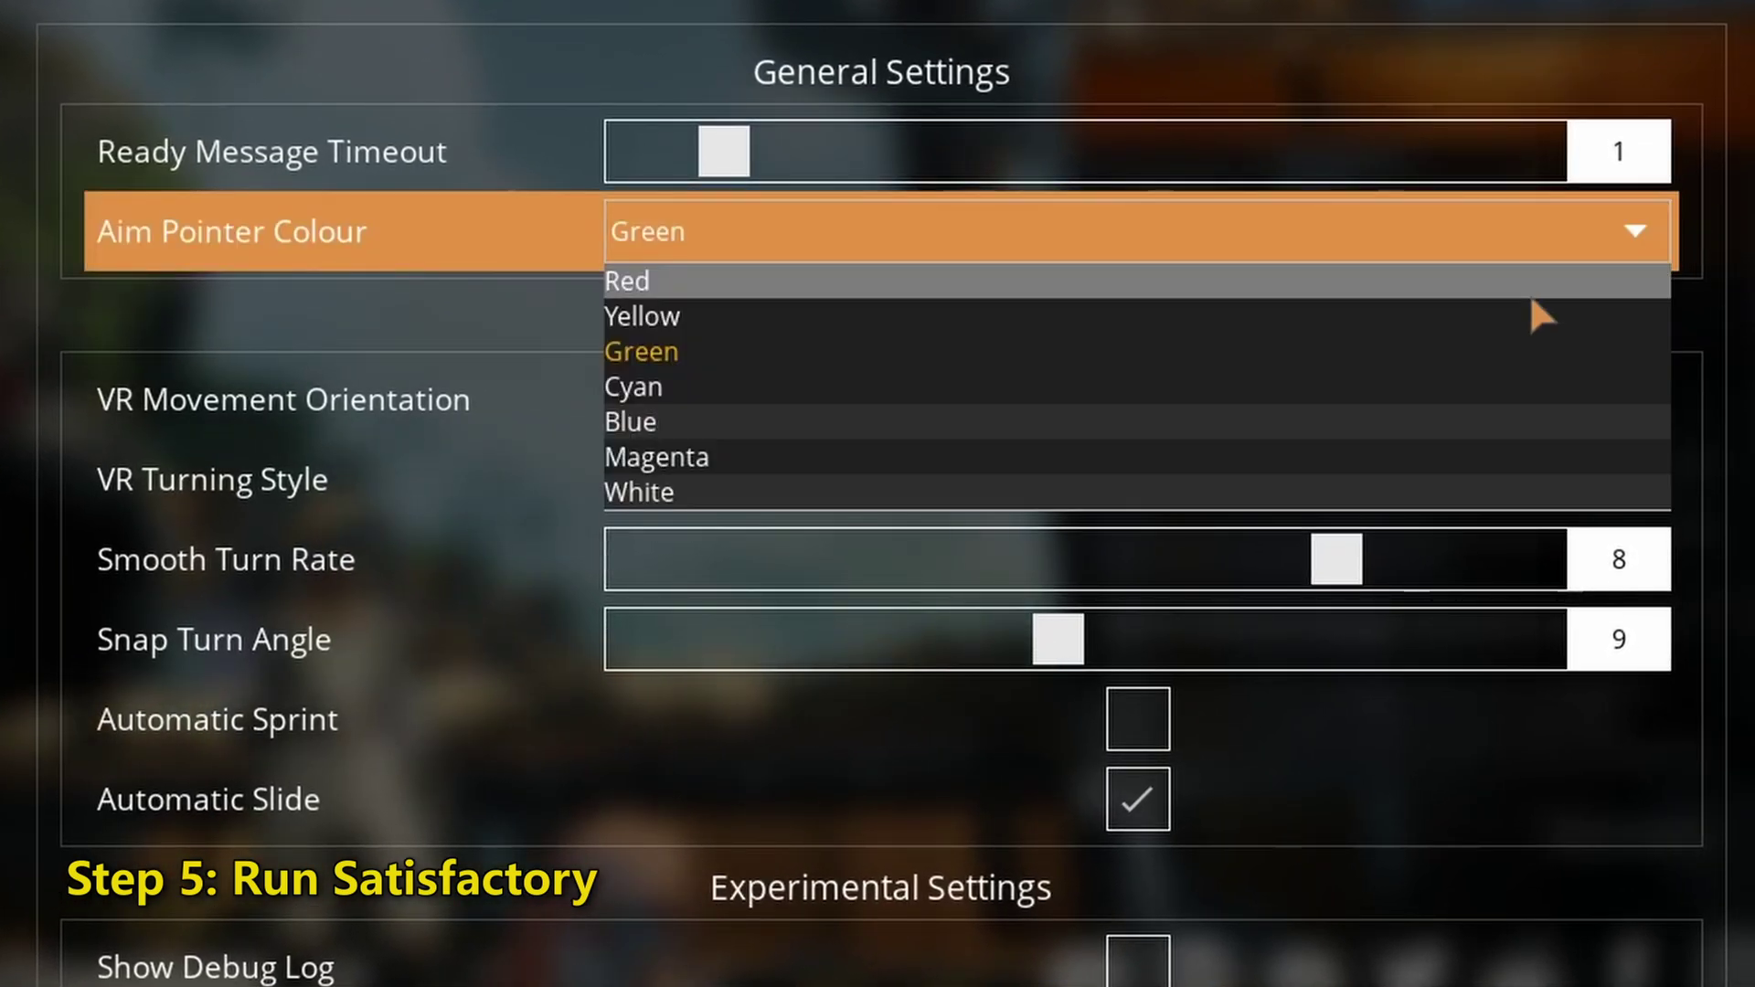
{"action": "left_click", "coordinate": [1351, 459]}
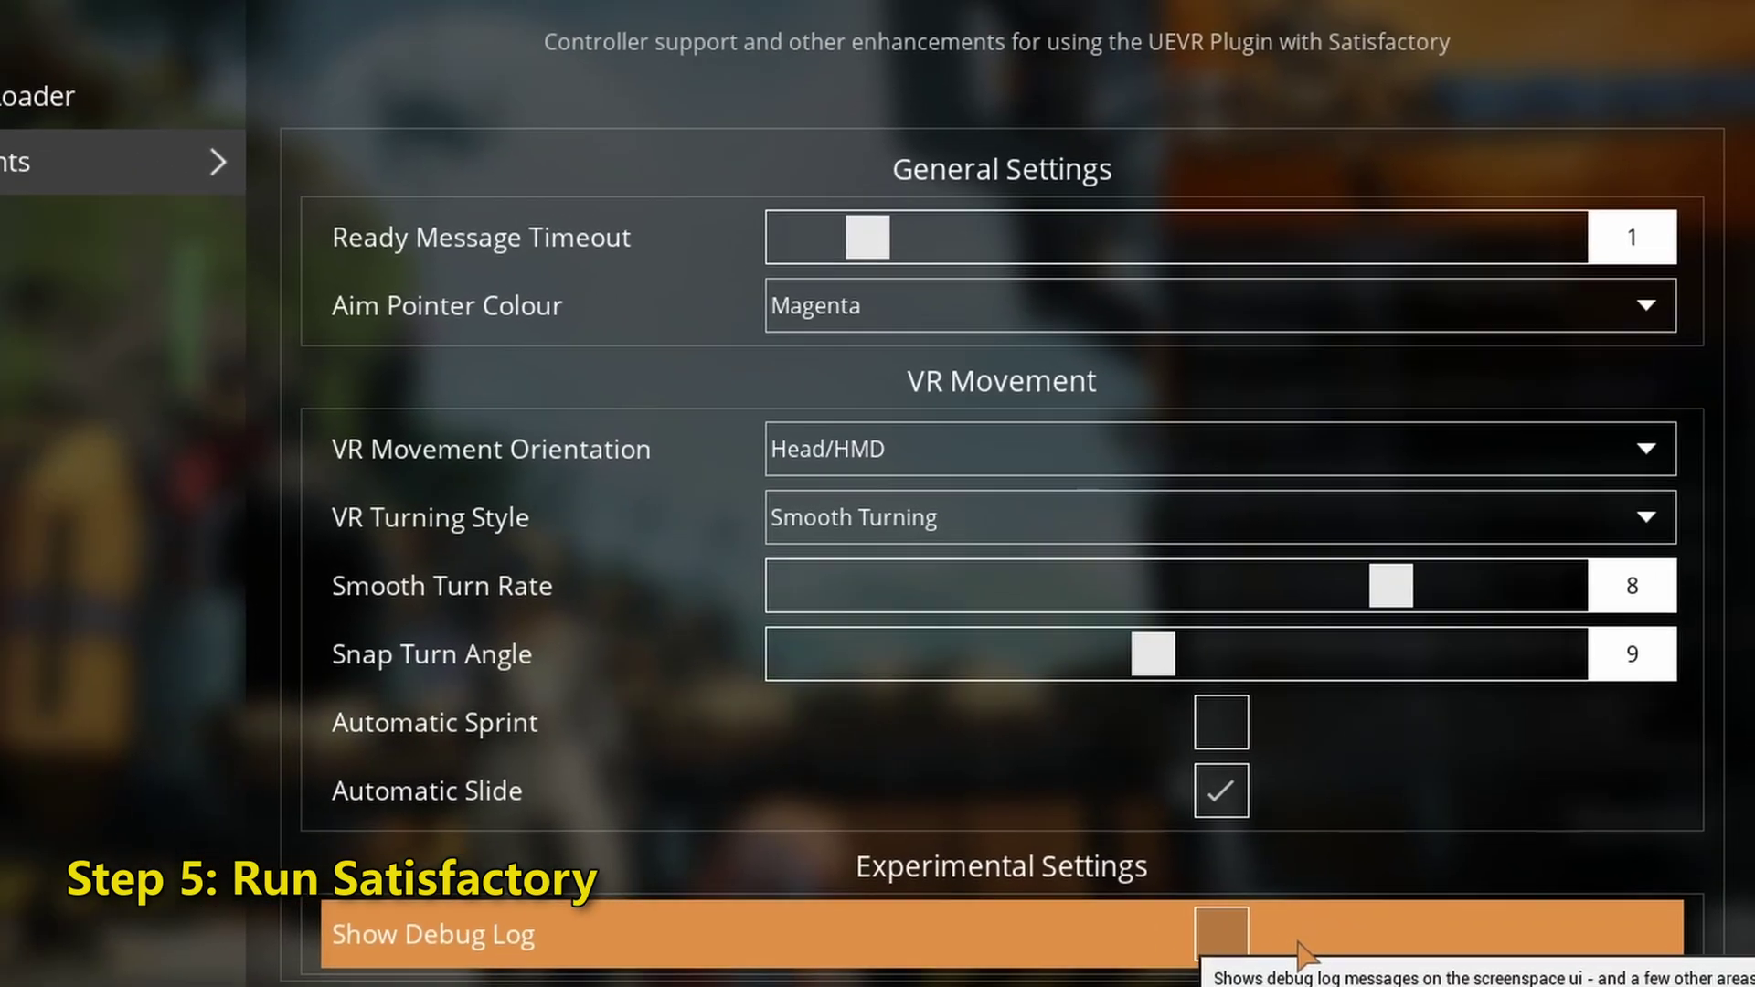
{"action": "left_click", "coordinate": [137, 444]}
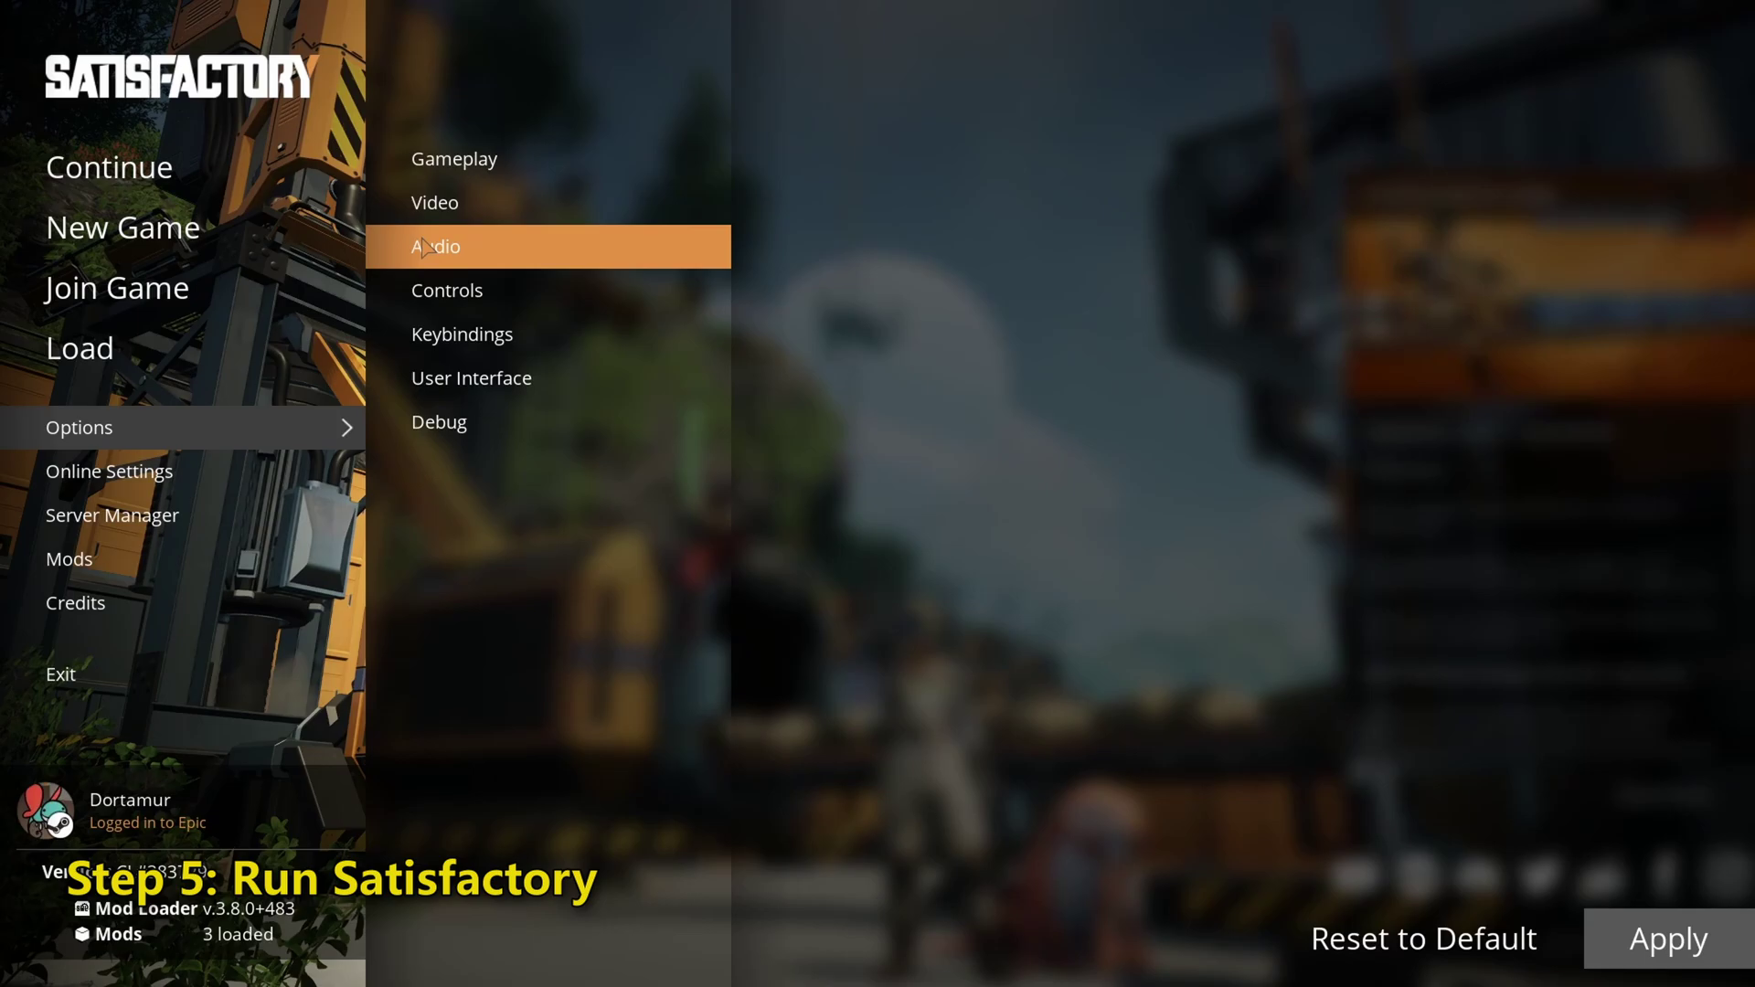
Step: Scroll through the Video options to review all the settings
{"action": "left_click", "coordinate": [480, 206]}
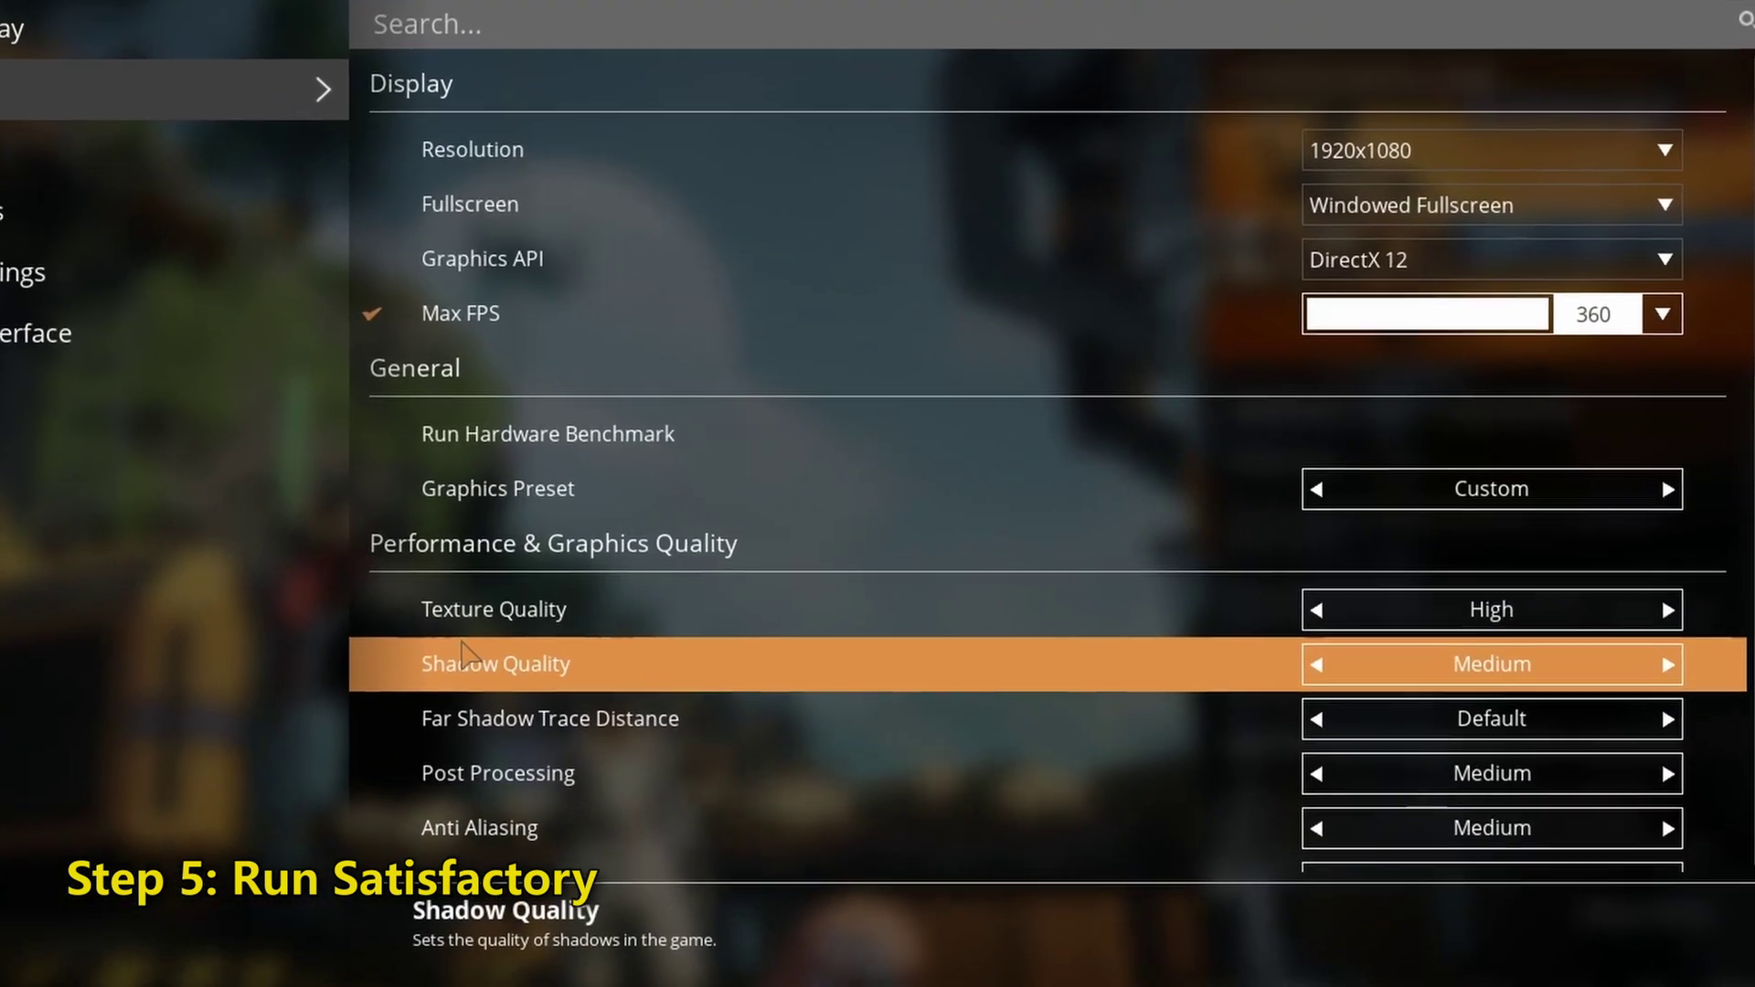
{"action": "scroll", "coordinate": [463, 653], "scroll_direction": "down", "scroll_amount": 3}
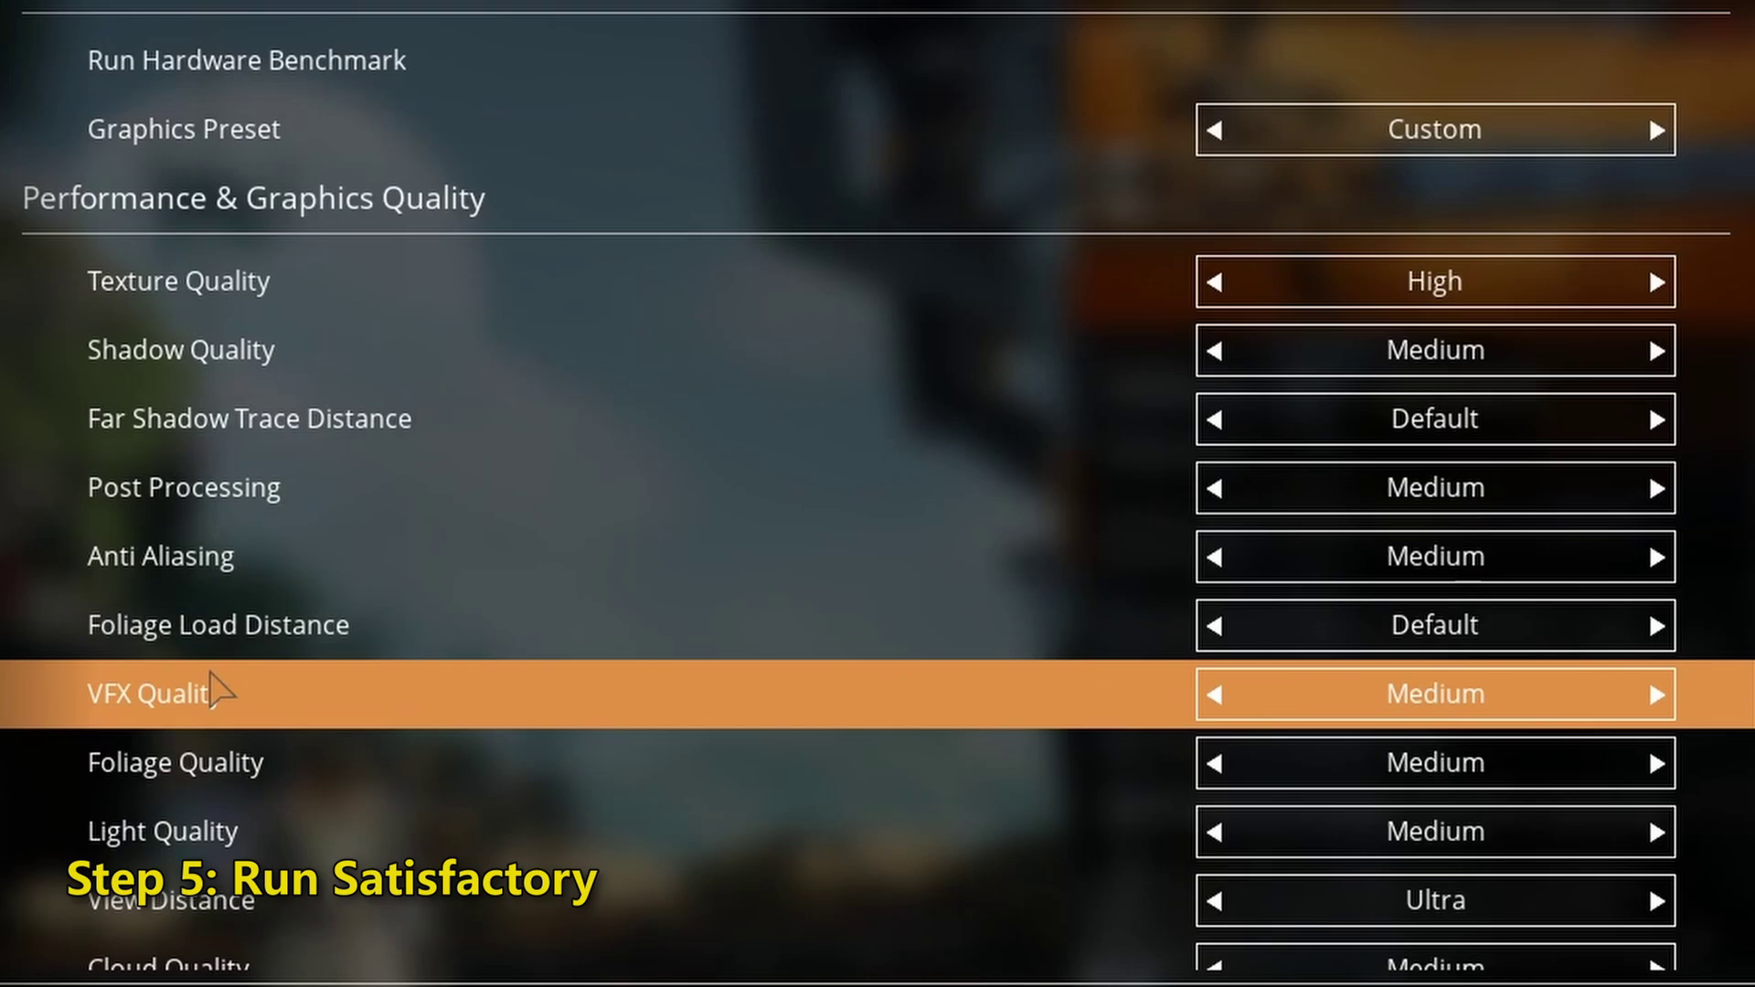
{"action": "scroll", "coordinate": [216, 681], "scroll_direction": "down", "scroll_amount": 2}
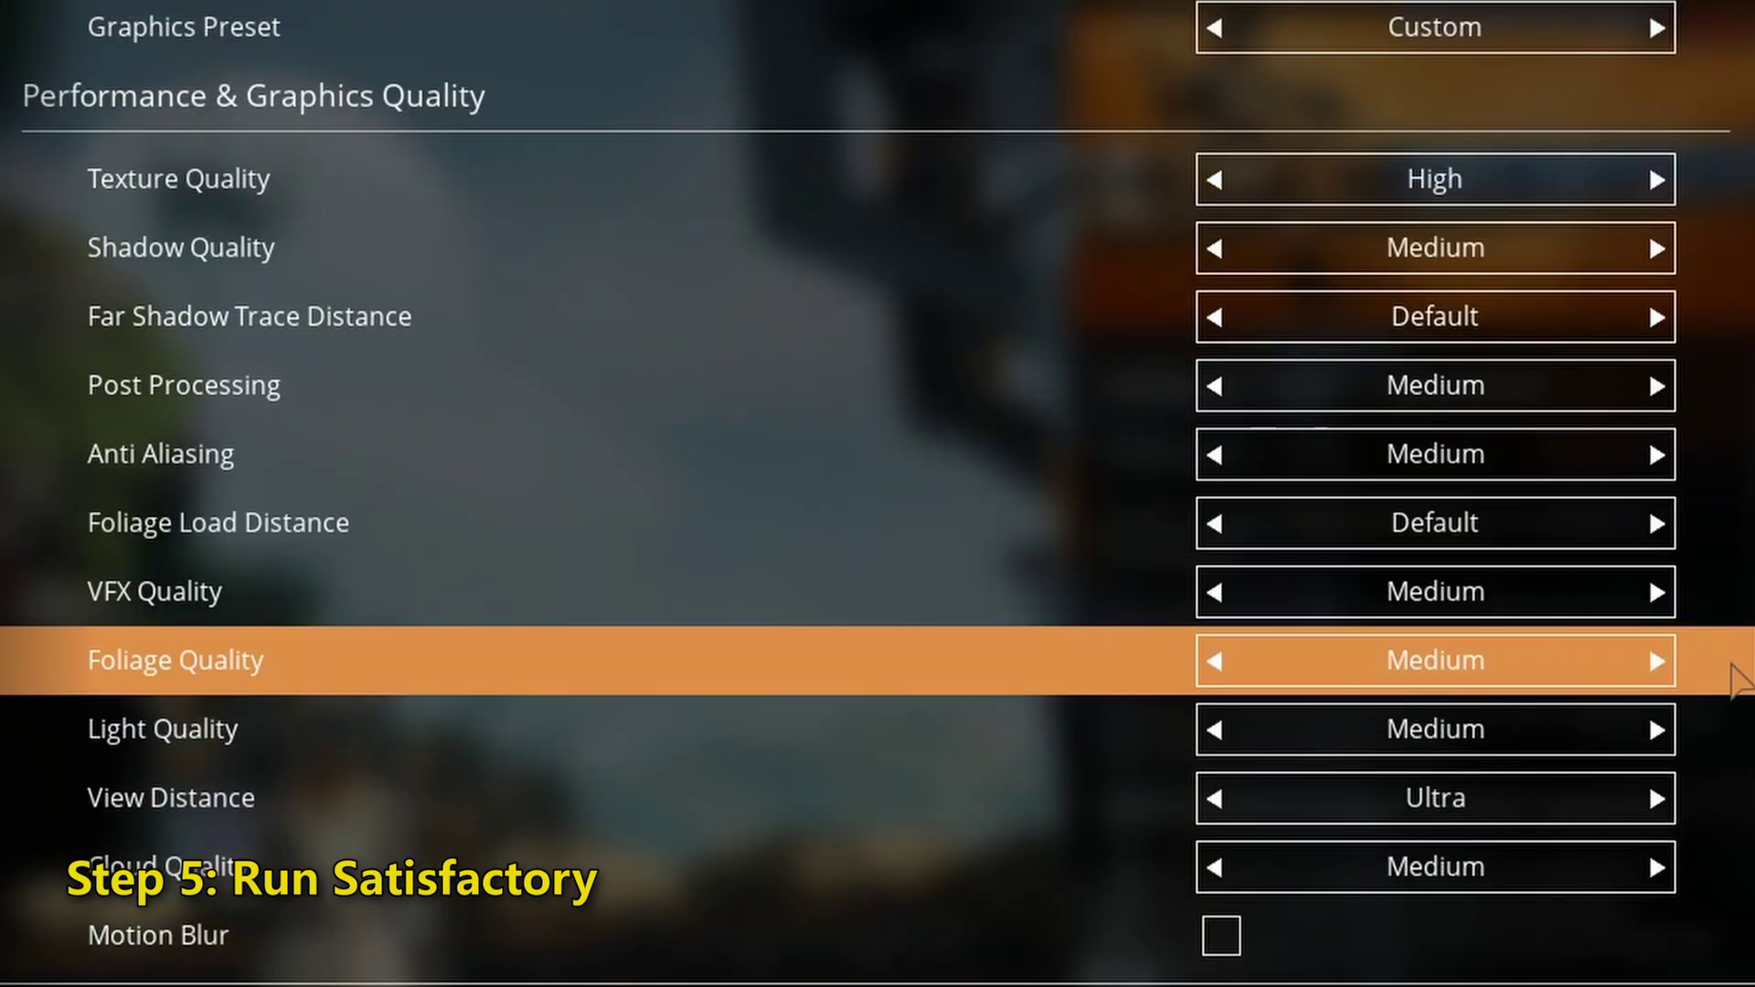
{"action": "scroll", "coordinate": [1737, 681], "scroll_direction": "down", "scroll_amount": 6}
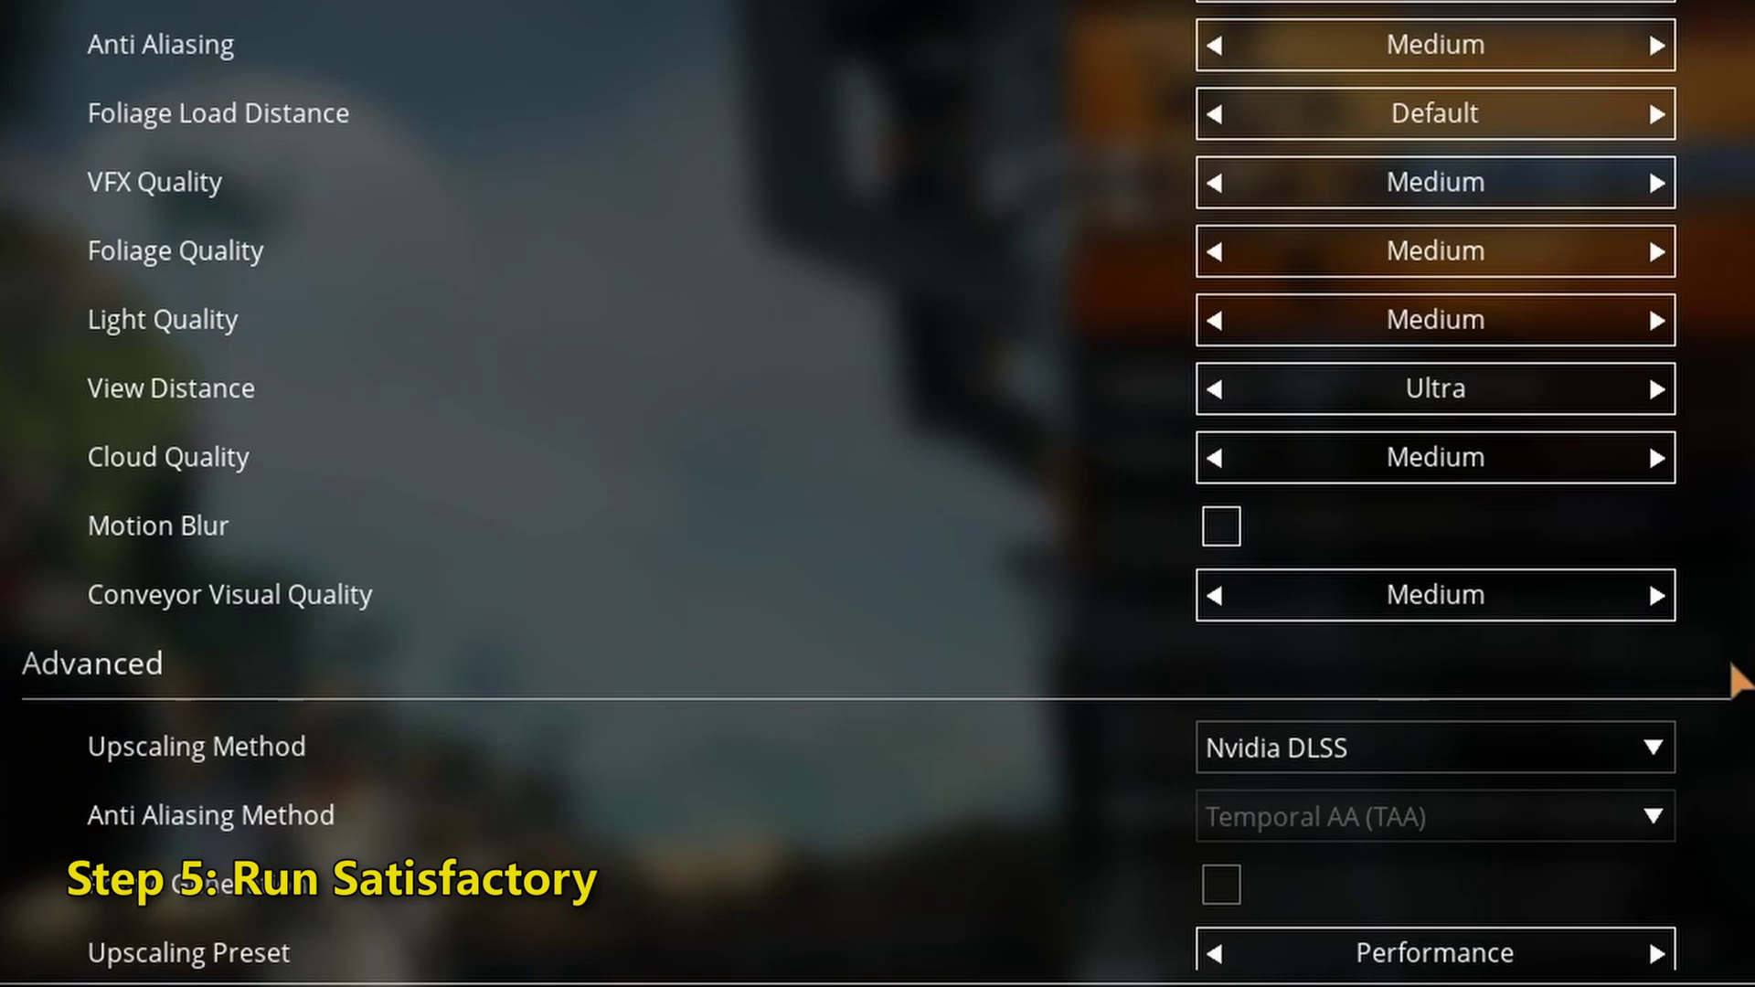
{"action": "scroll", "coordinate": [1737, 681], "scroll_direction": "down", "scroll_amount": 6}
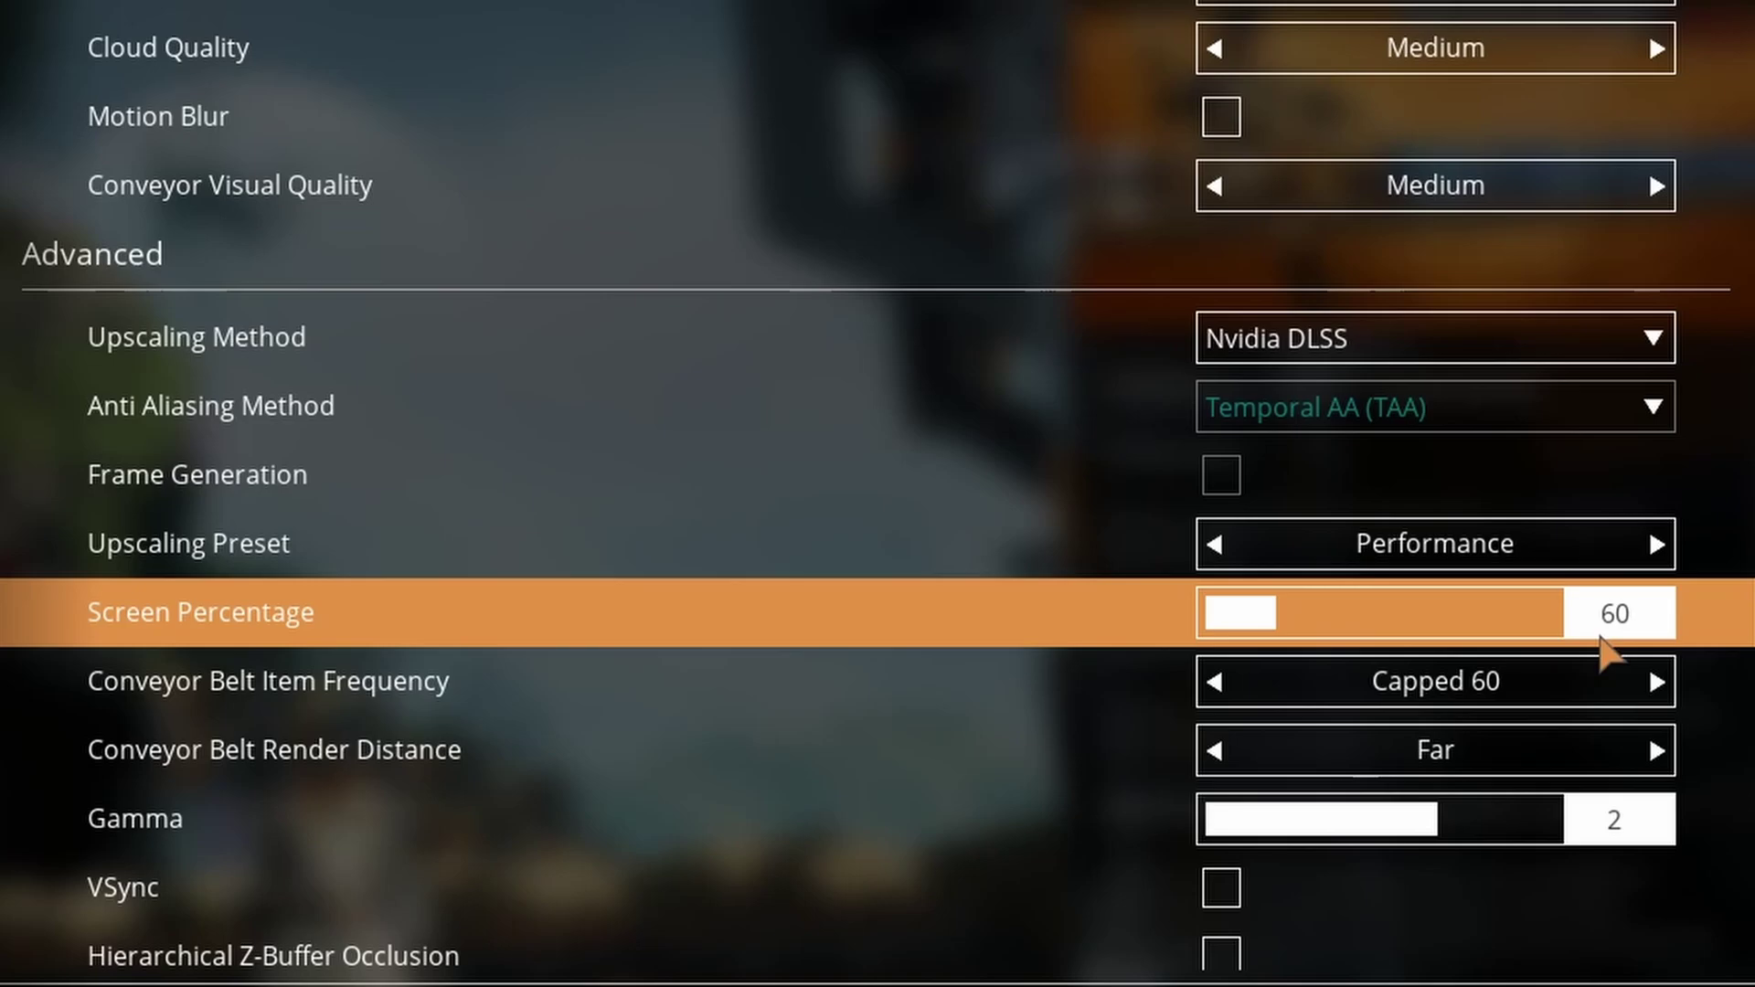
{"action": "scroll", "coordinate": [1715, 646], "scroll_direction": "down", "scroll_amount": 1}
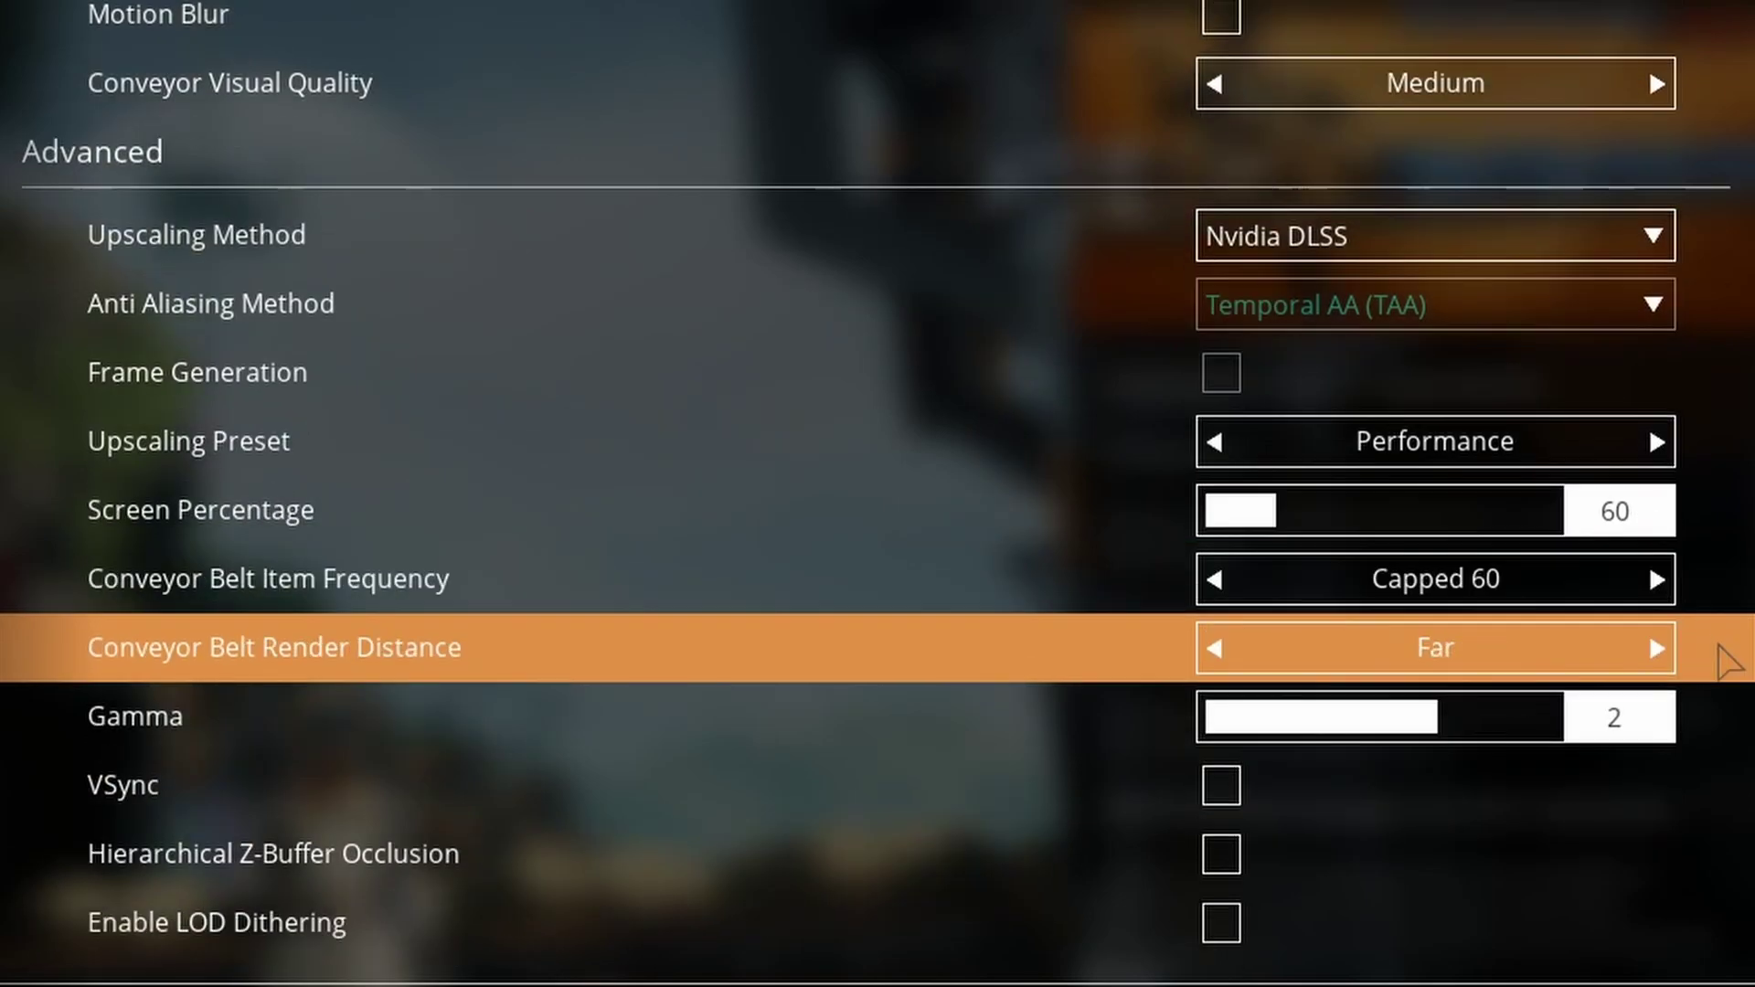
{"action": "scroll", "coordinate": [1721, 651], "scroll_direction": "down", "scroll_amount": 3}
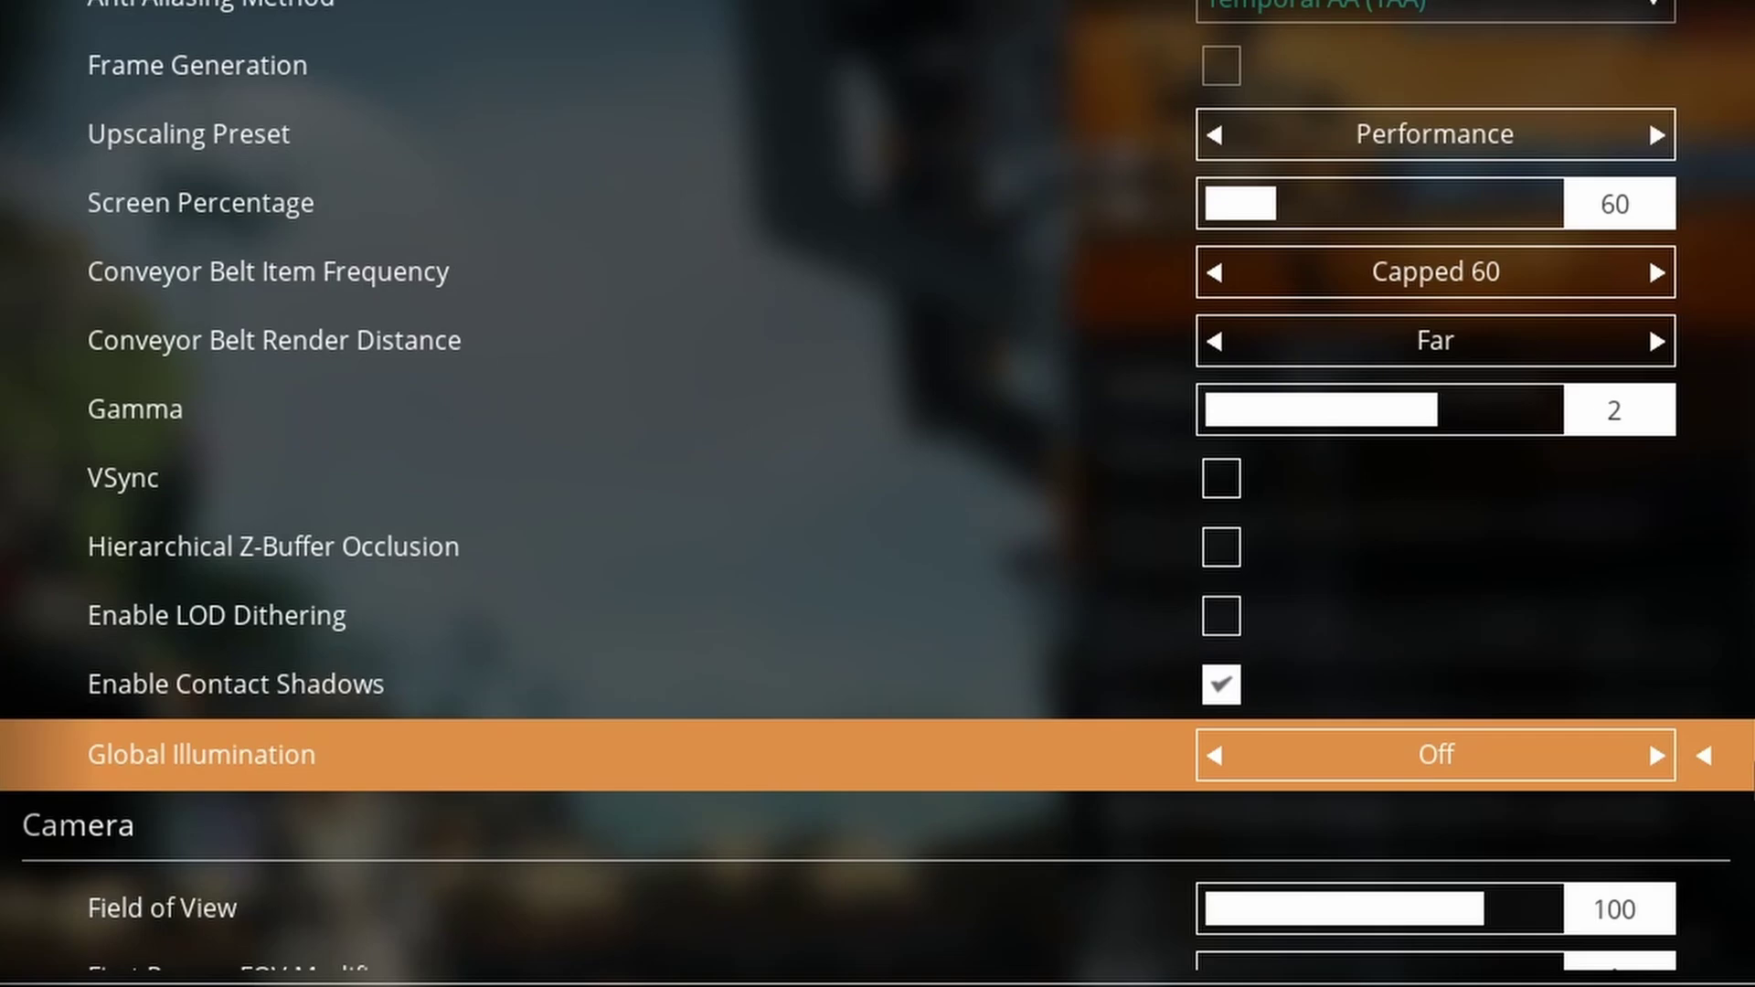
{"action": "scroll", "coordinate": [878, 485], "scroll_direction": "down", "scroll_amount": 1}
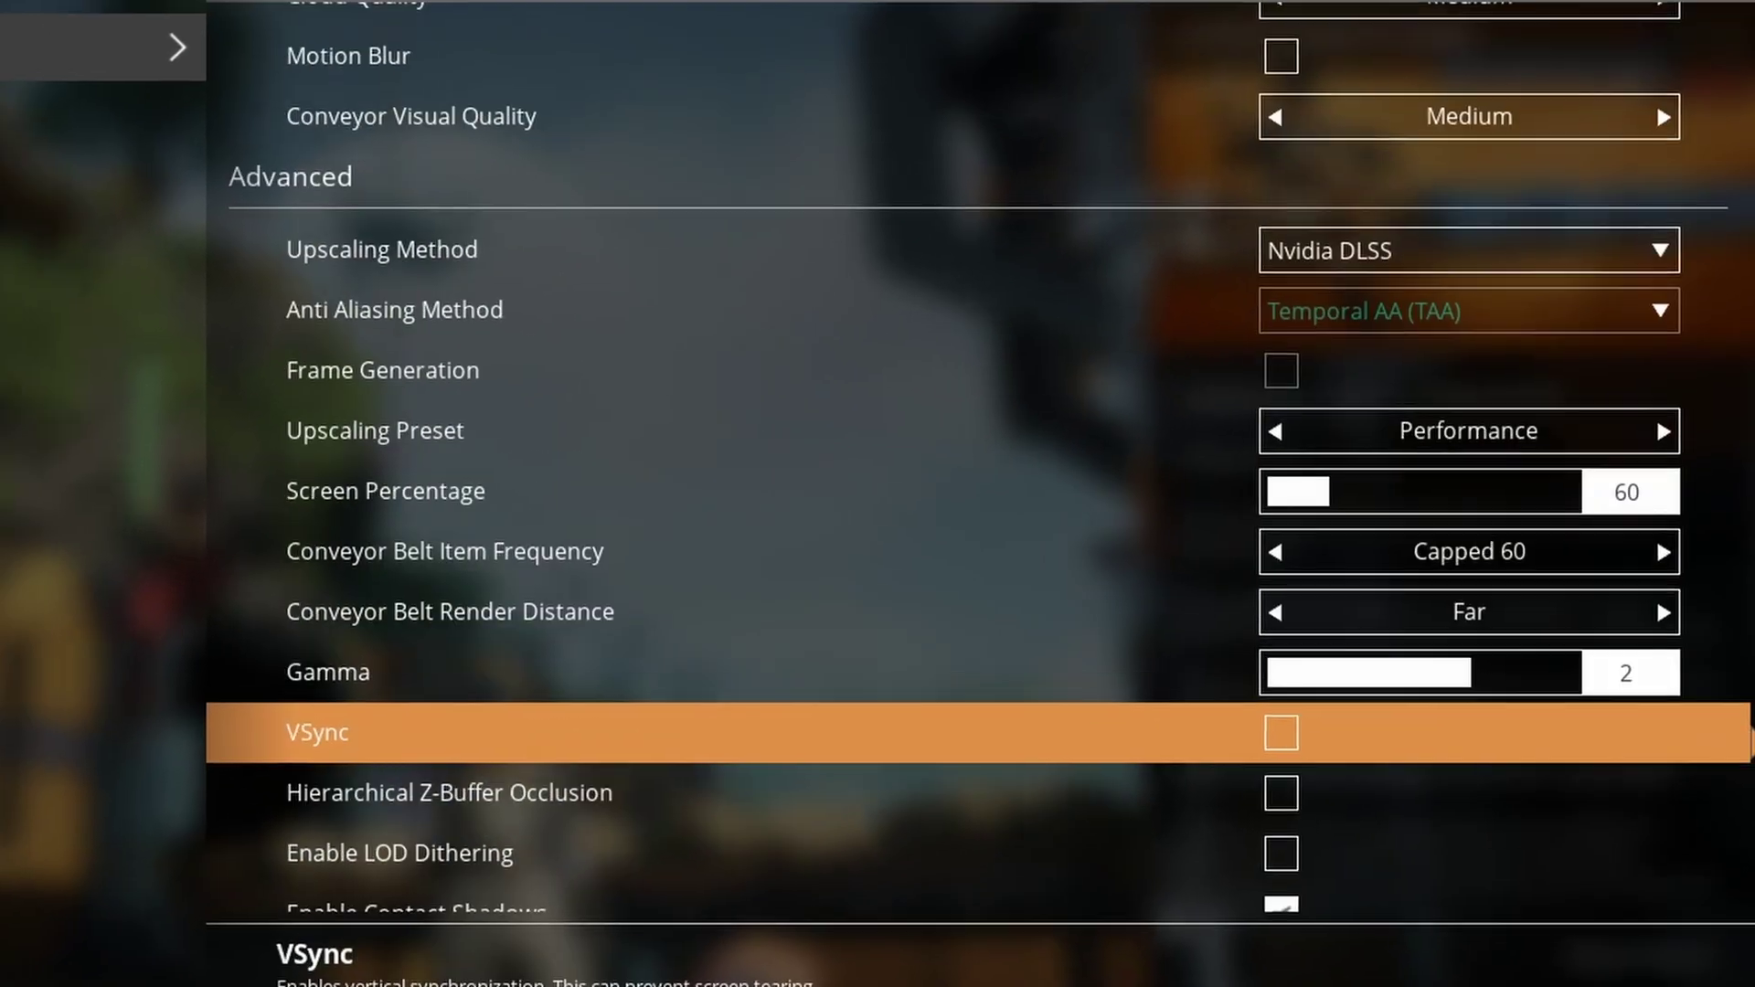
{"action": "scroll", "coordinate": [914, 457], "scroll_direction": "up", "scroll_amount": 2}
Step: Apply and confirm the video settings, then bring up the saved sessions list
{"action": "left_click", "coordinate": [1669, 939]}
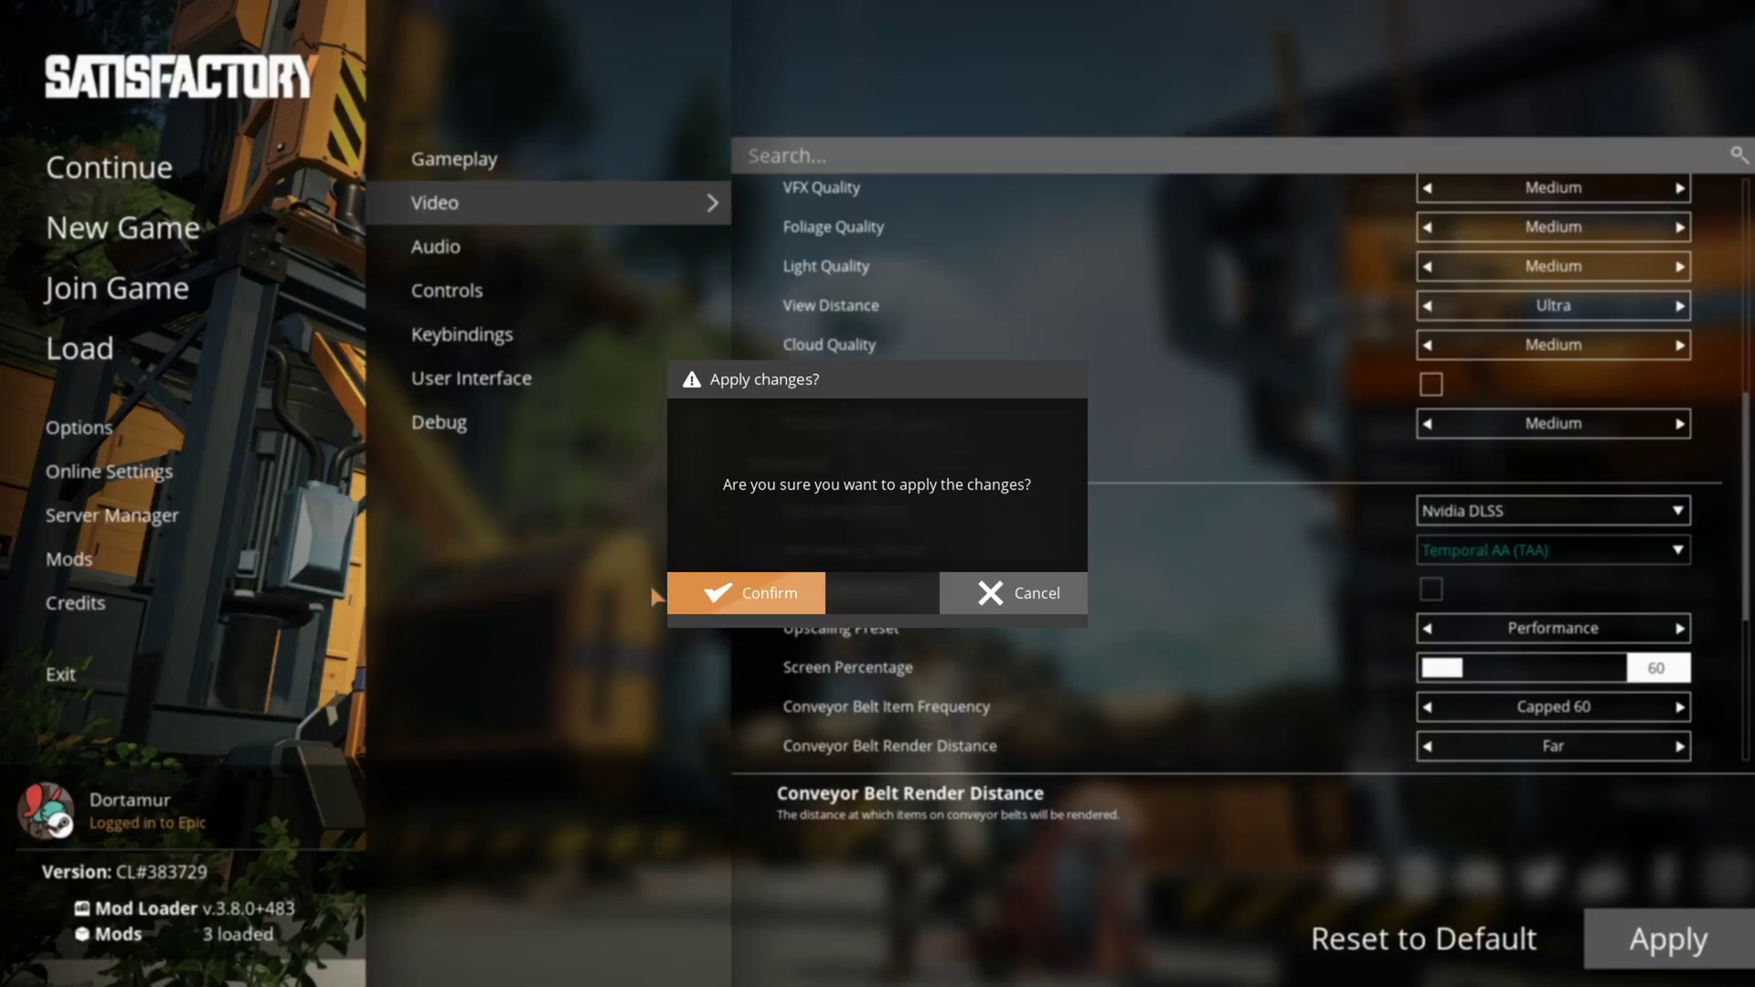
{"action": "left_click", "coordinate": [717, 594]}
{"action": "left_click", "coordinate": [164, 349]}
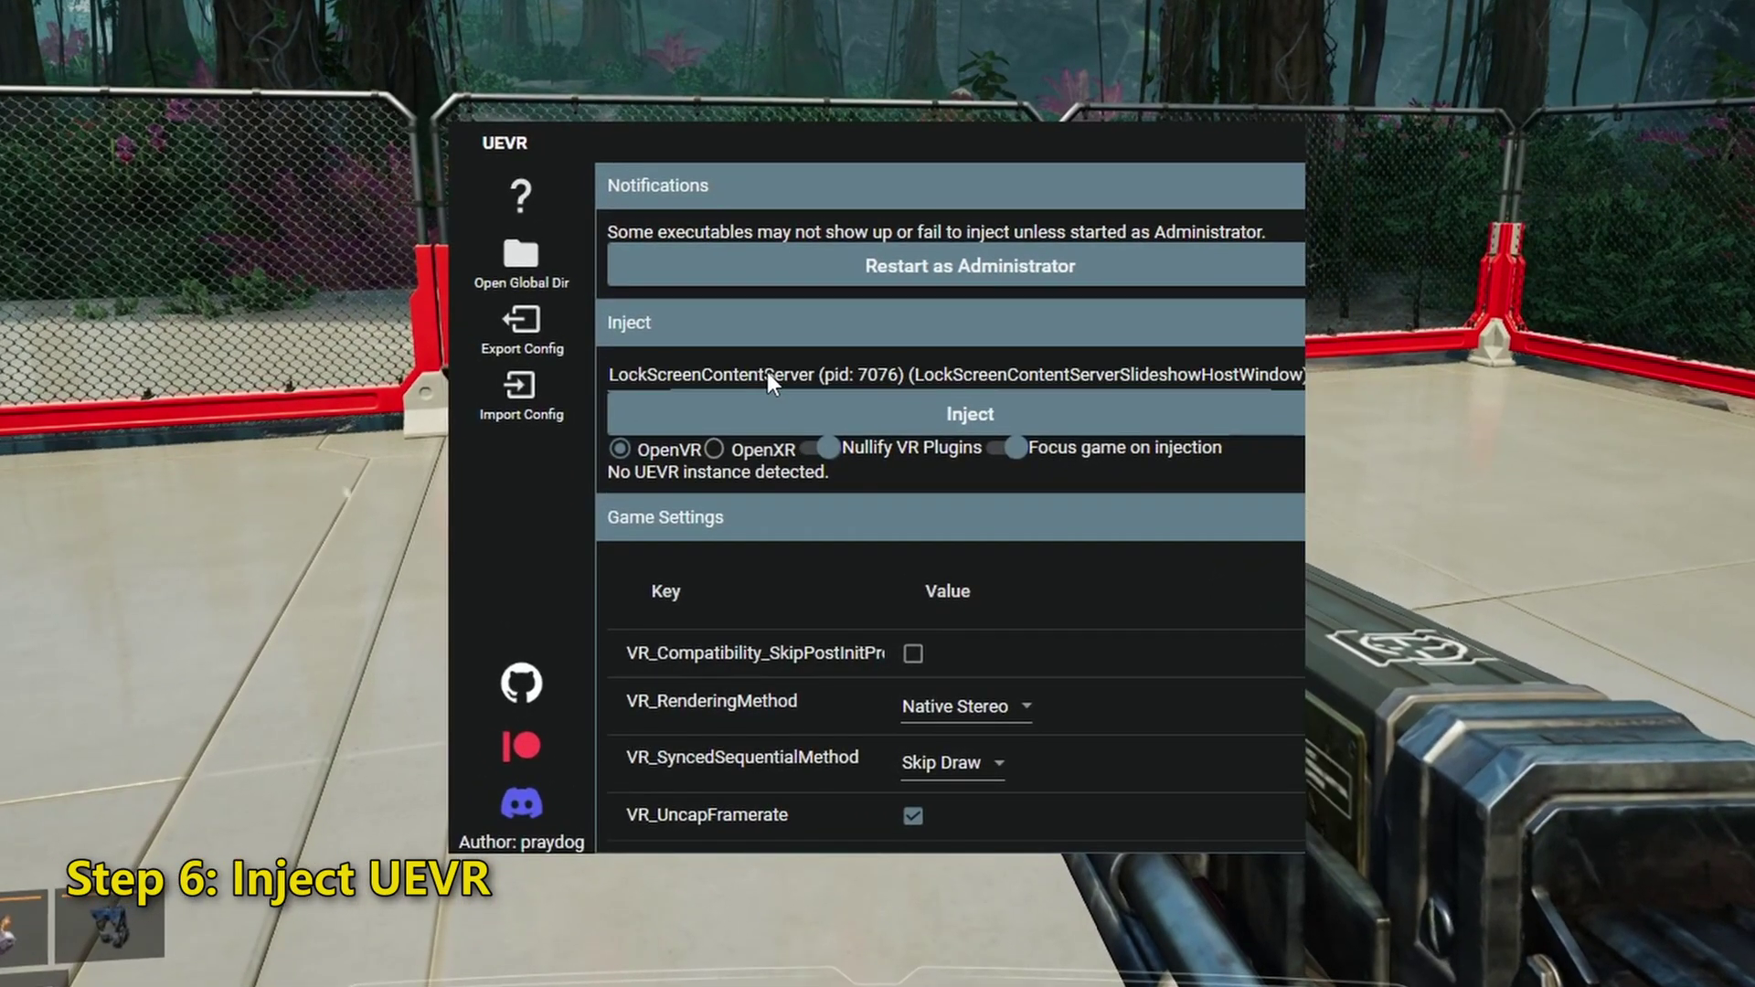
Step: Target the FactoryGameSteam-Win64-Shipping process and select OpenXR as the VR runtime
{"action": "left_click", "coordinate": [775, 419]}
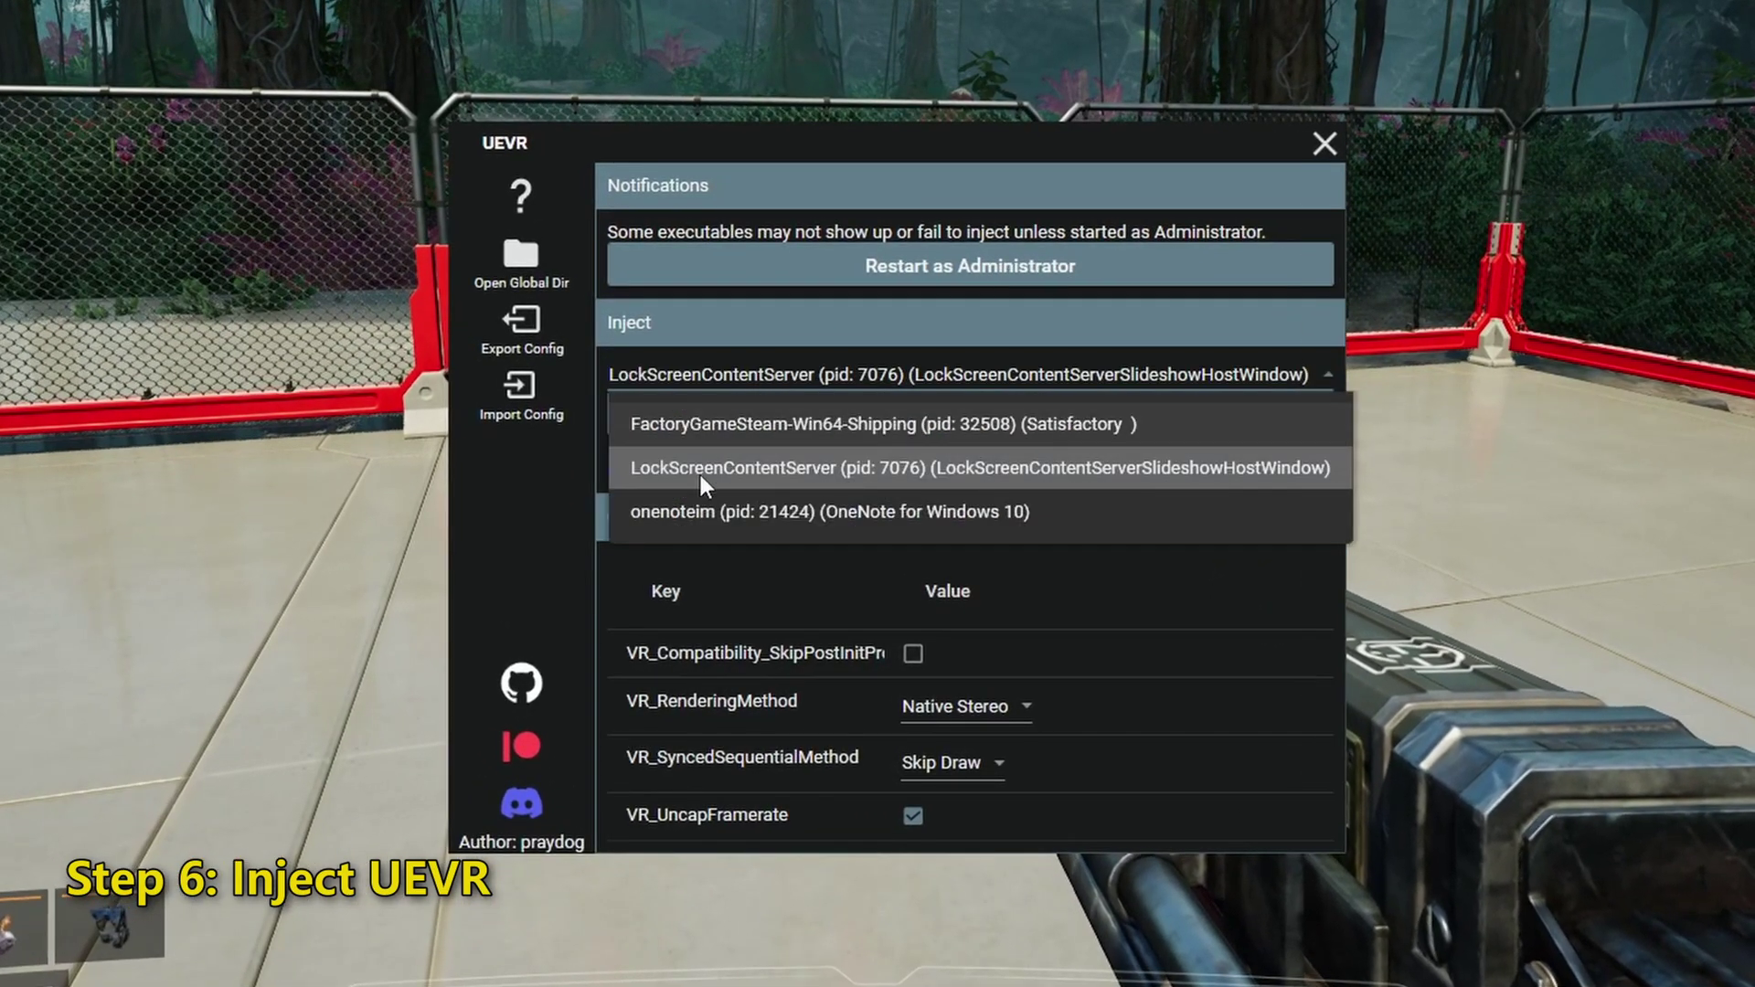
{"action": "left_click", "coordinate": [695, 423]}
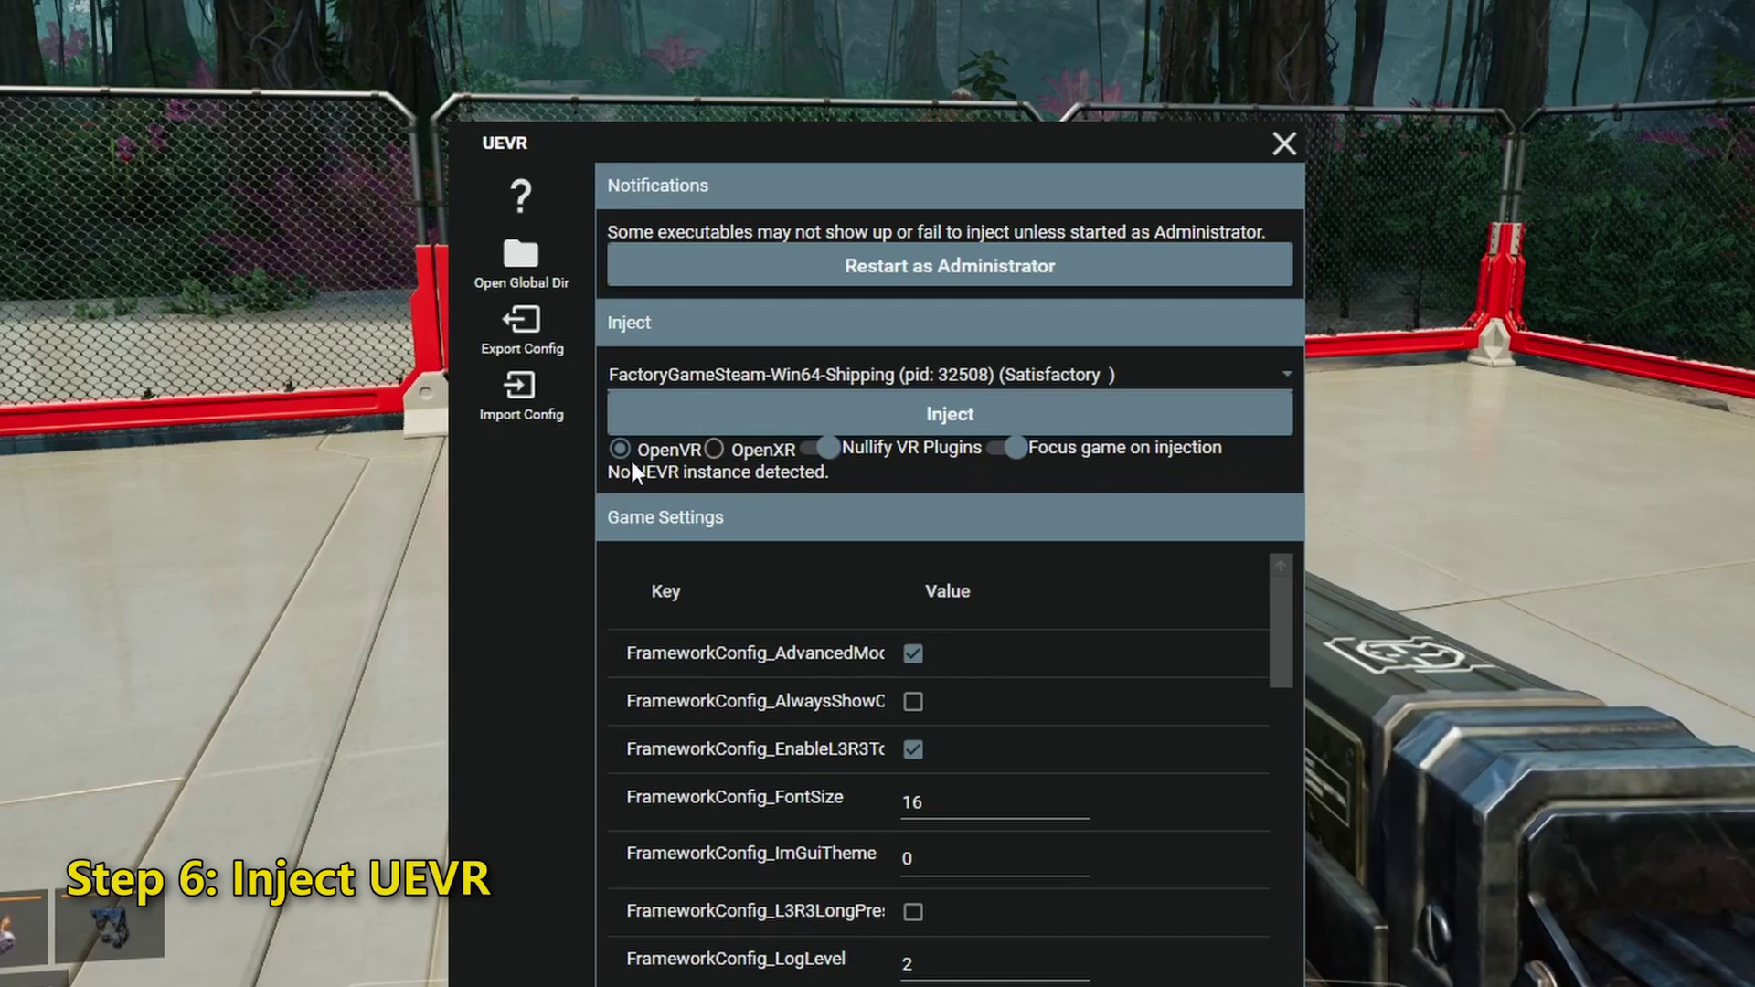
{"action": "left_click", "coordinate": [760, 448]}
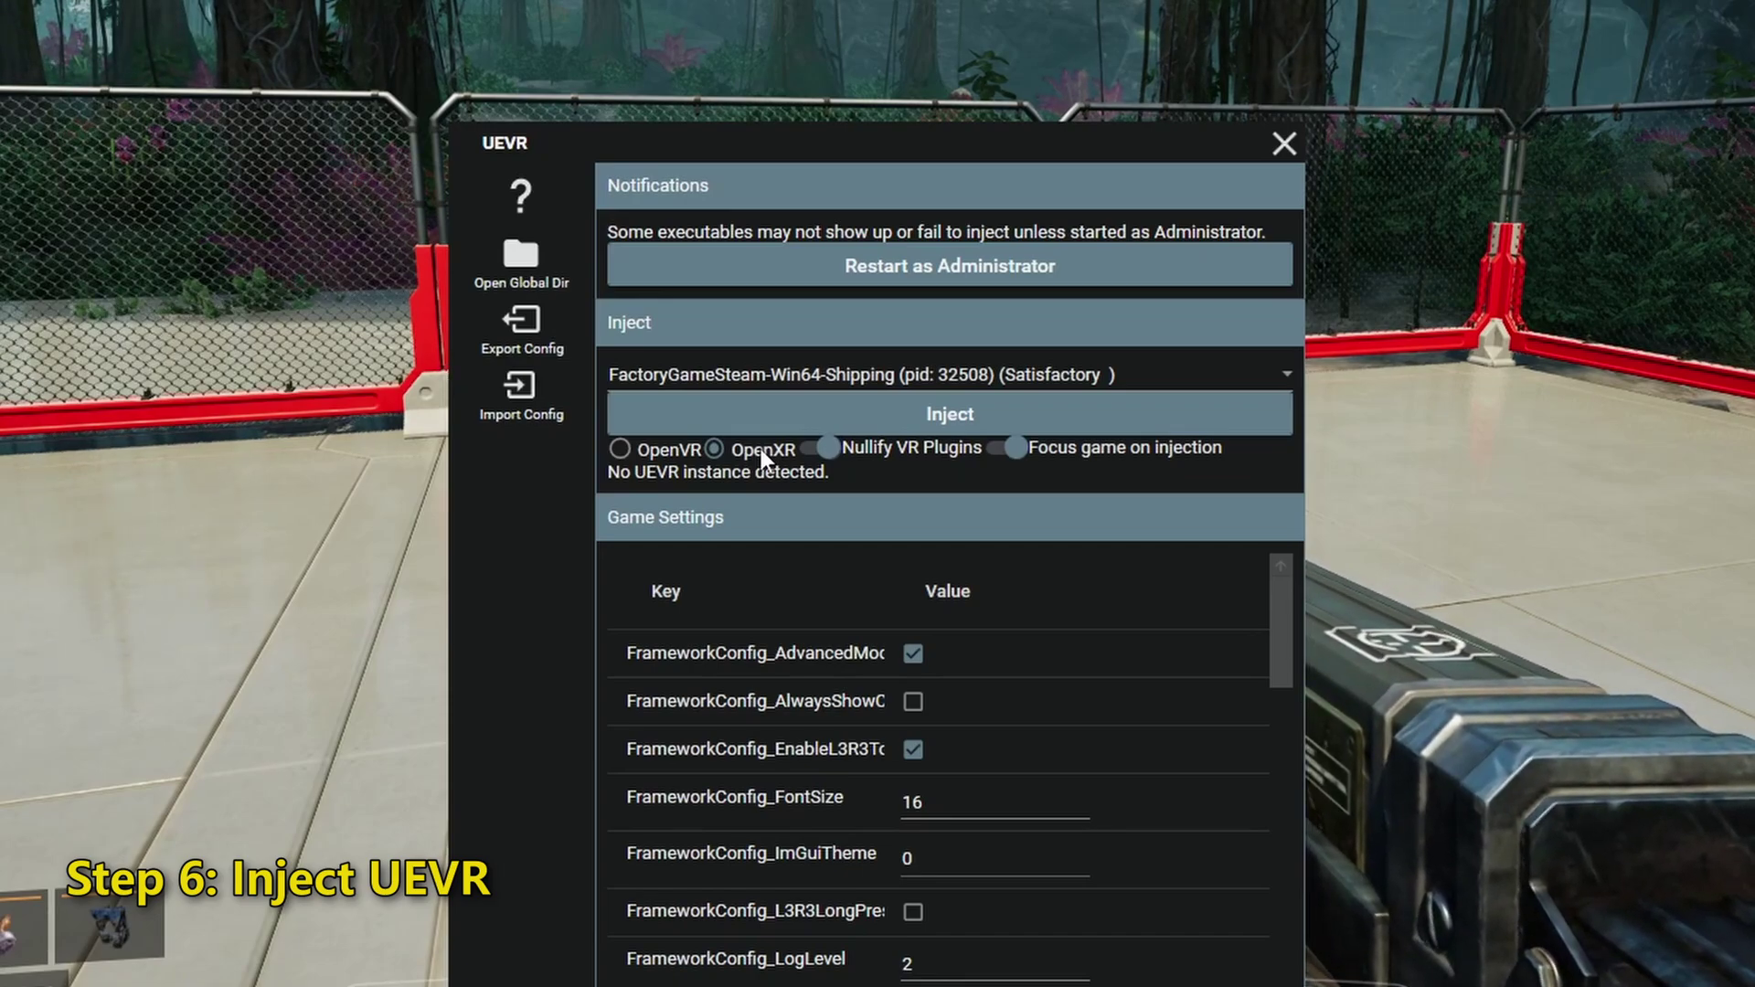
Step: Inject UEVR, hide its overlay, and check the Lizard Doggo's inventory in VR
{"action": "left_click", "coordinate": [975, 423]}
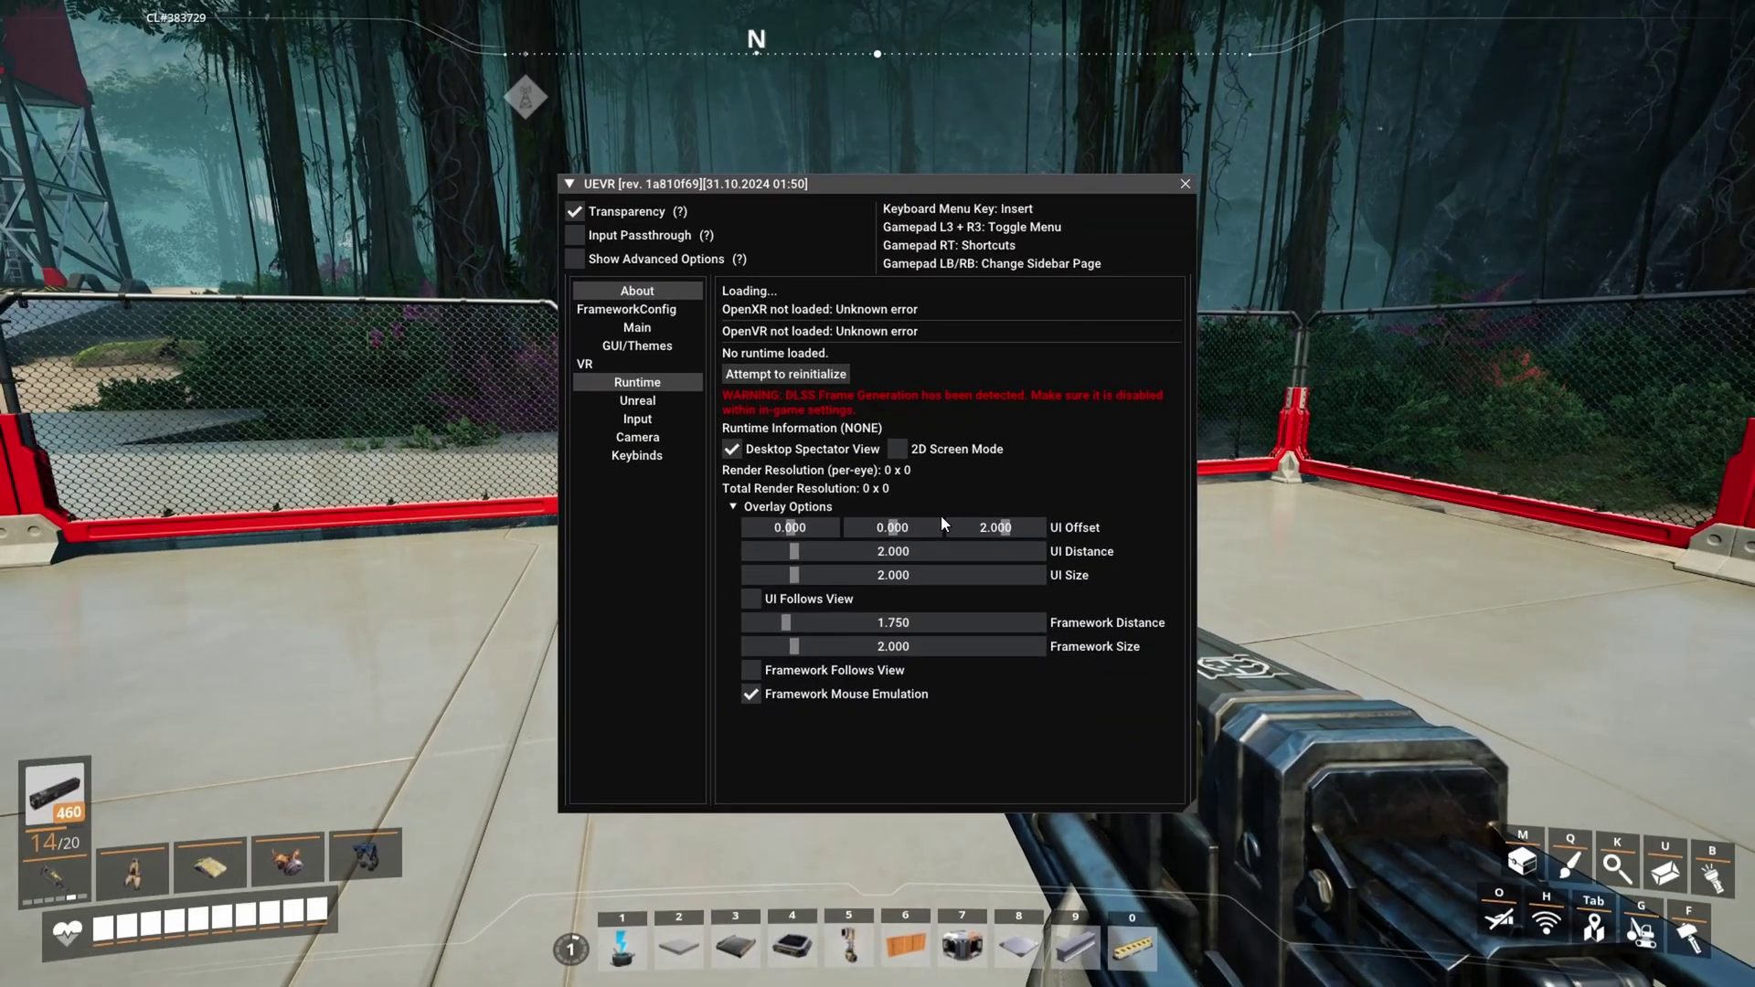
{"action": "key", "text": "Insert"}
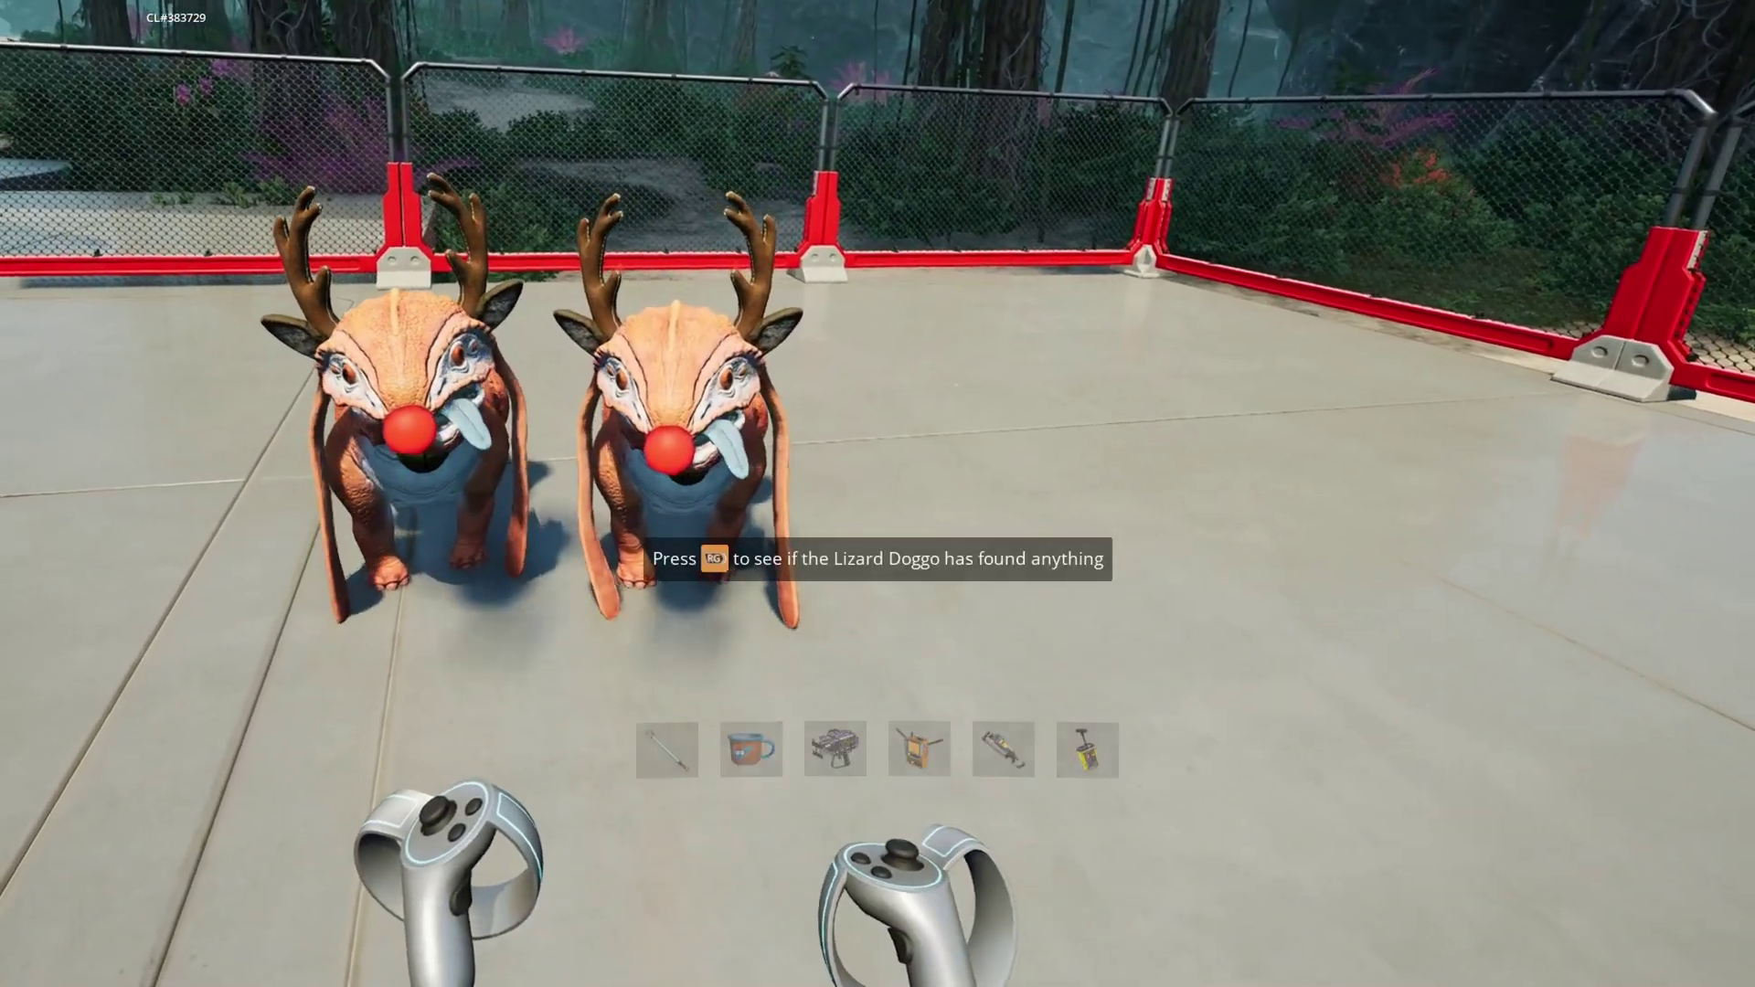
{"action": "key", "text": "e"}
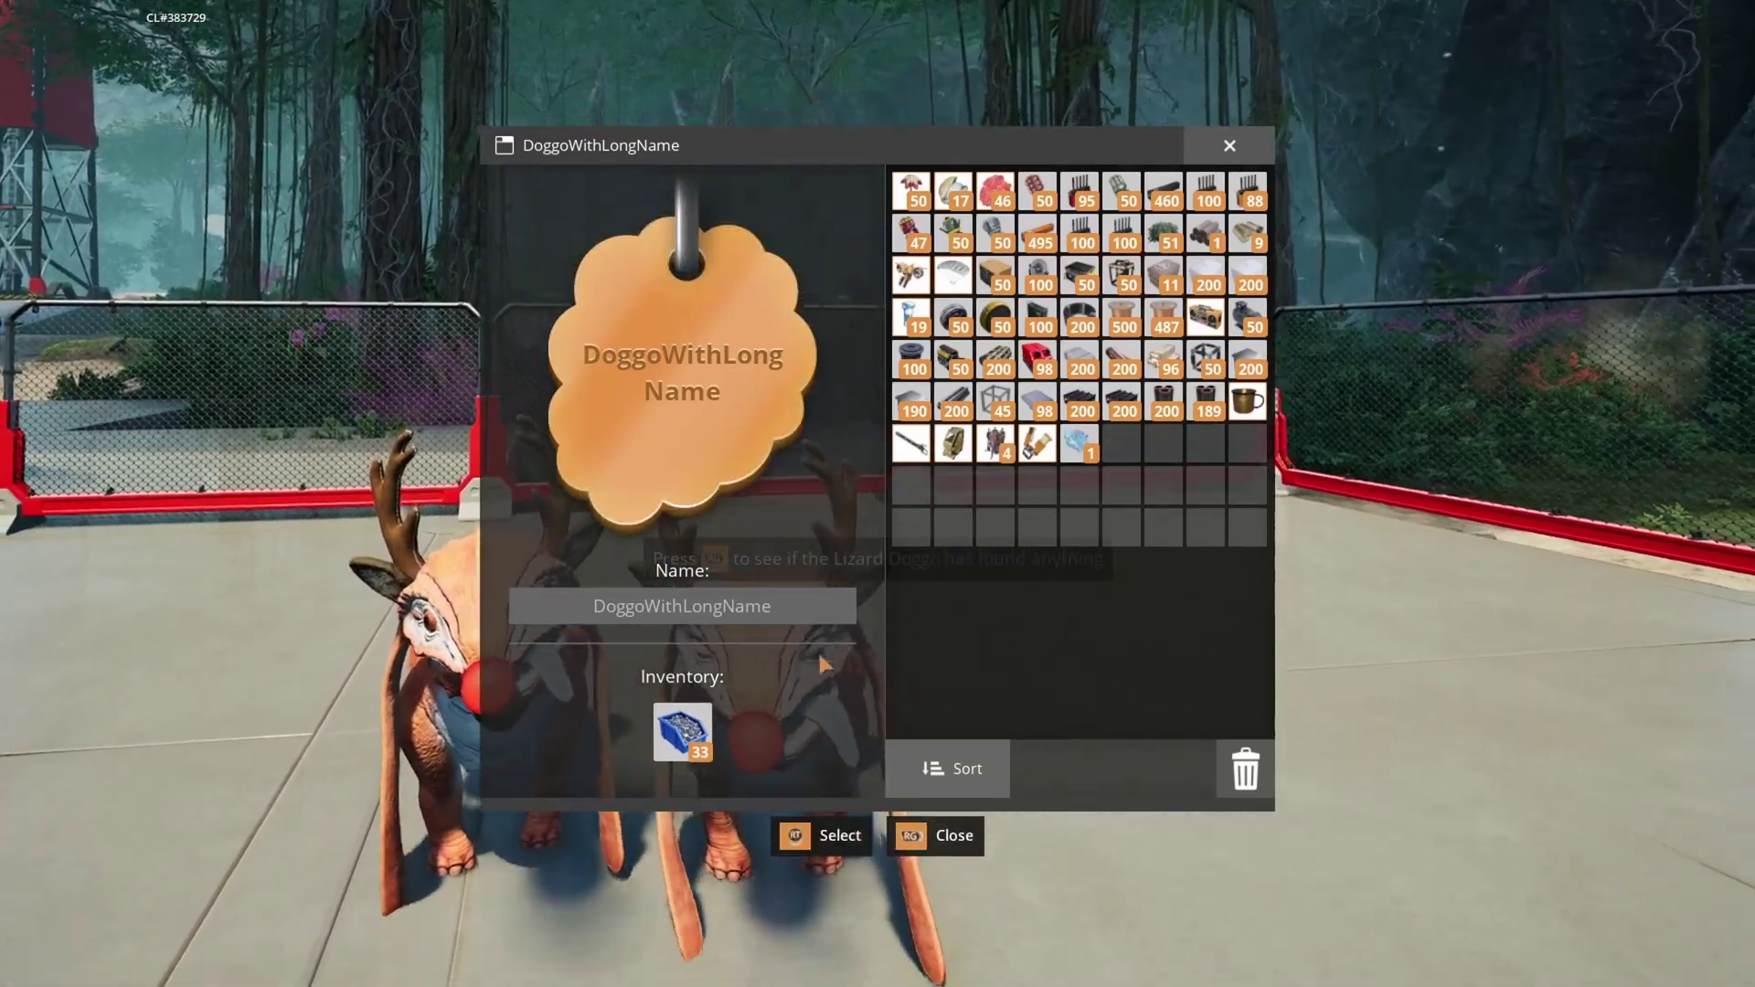
{"action": "key", "text": "Escape"}
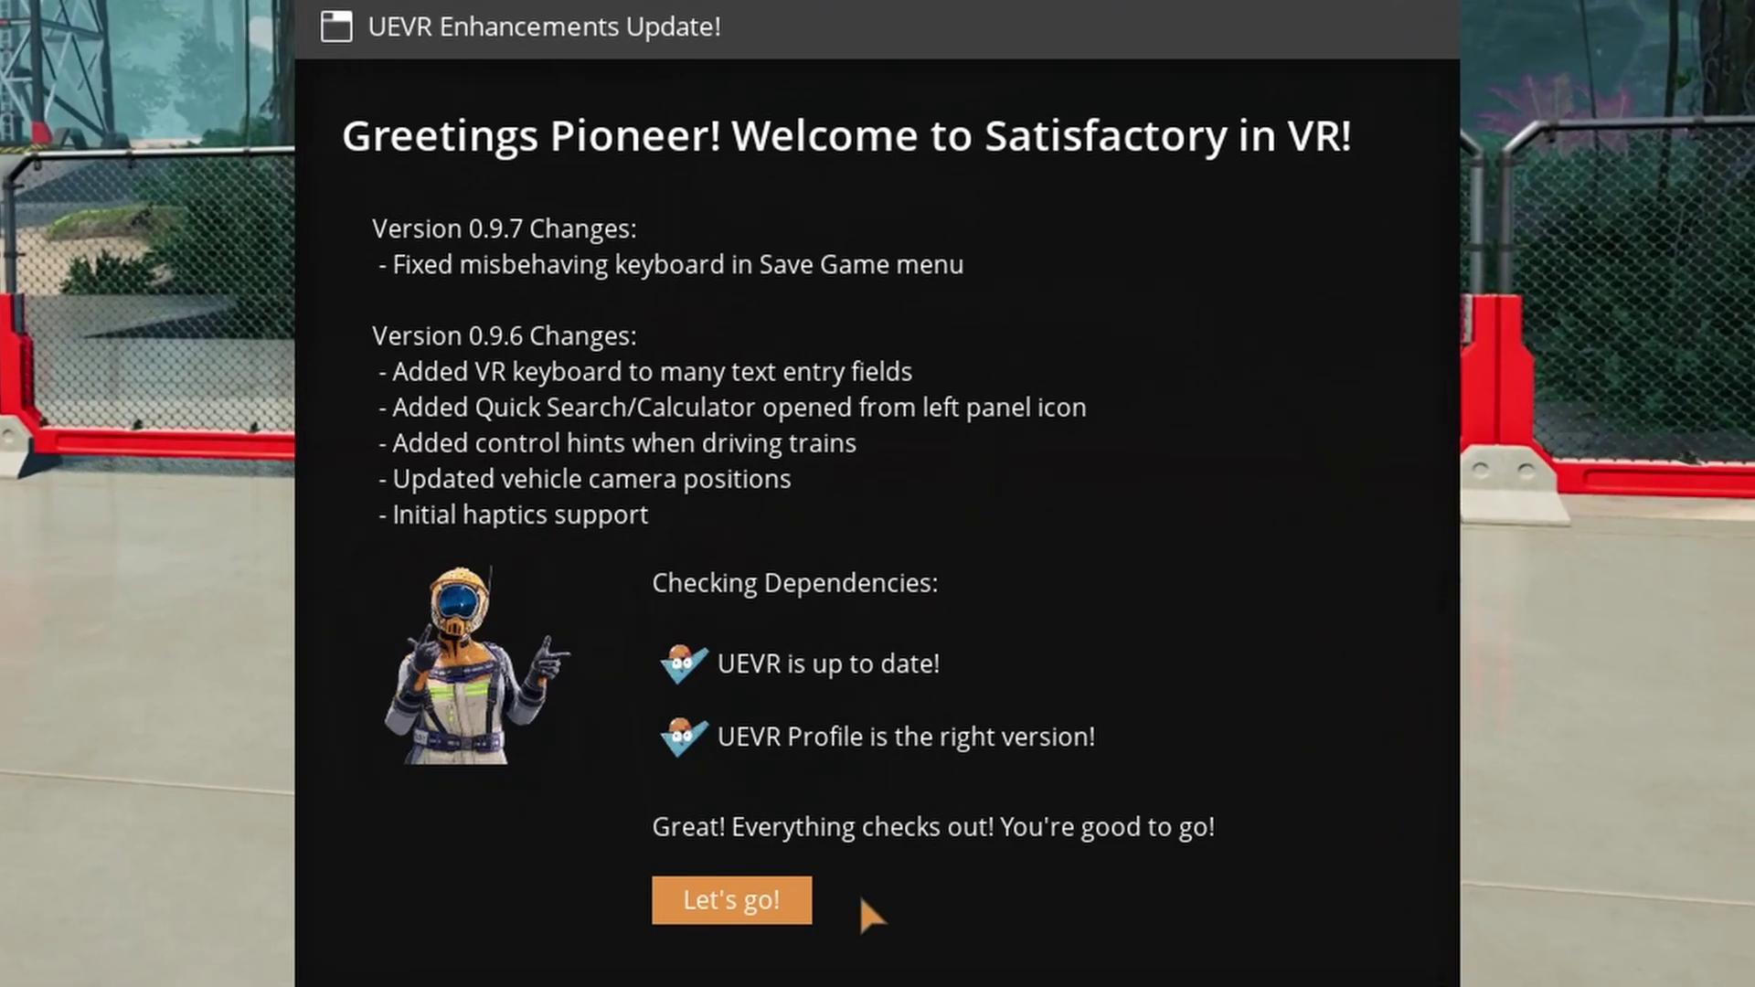
Step: Choose "Let's go!" on the UEVR Enhancements Update dialog to resume playing
{"action": "left_click", "coordinate": [801, 904]}
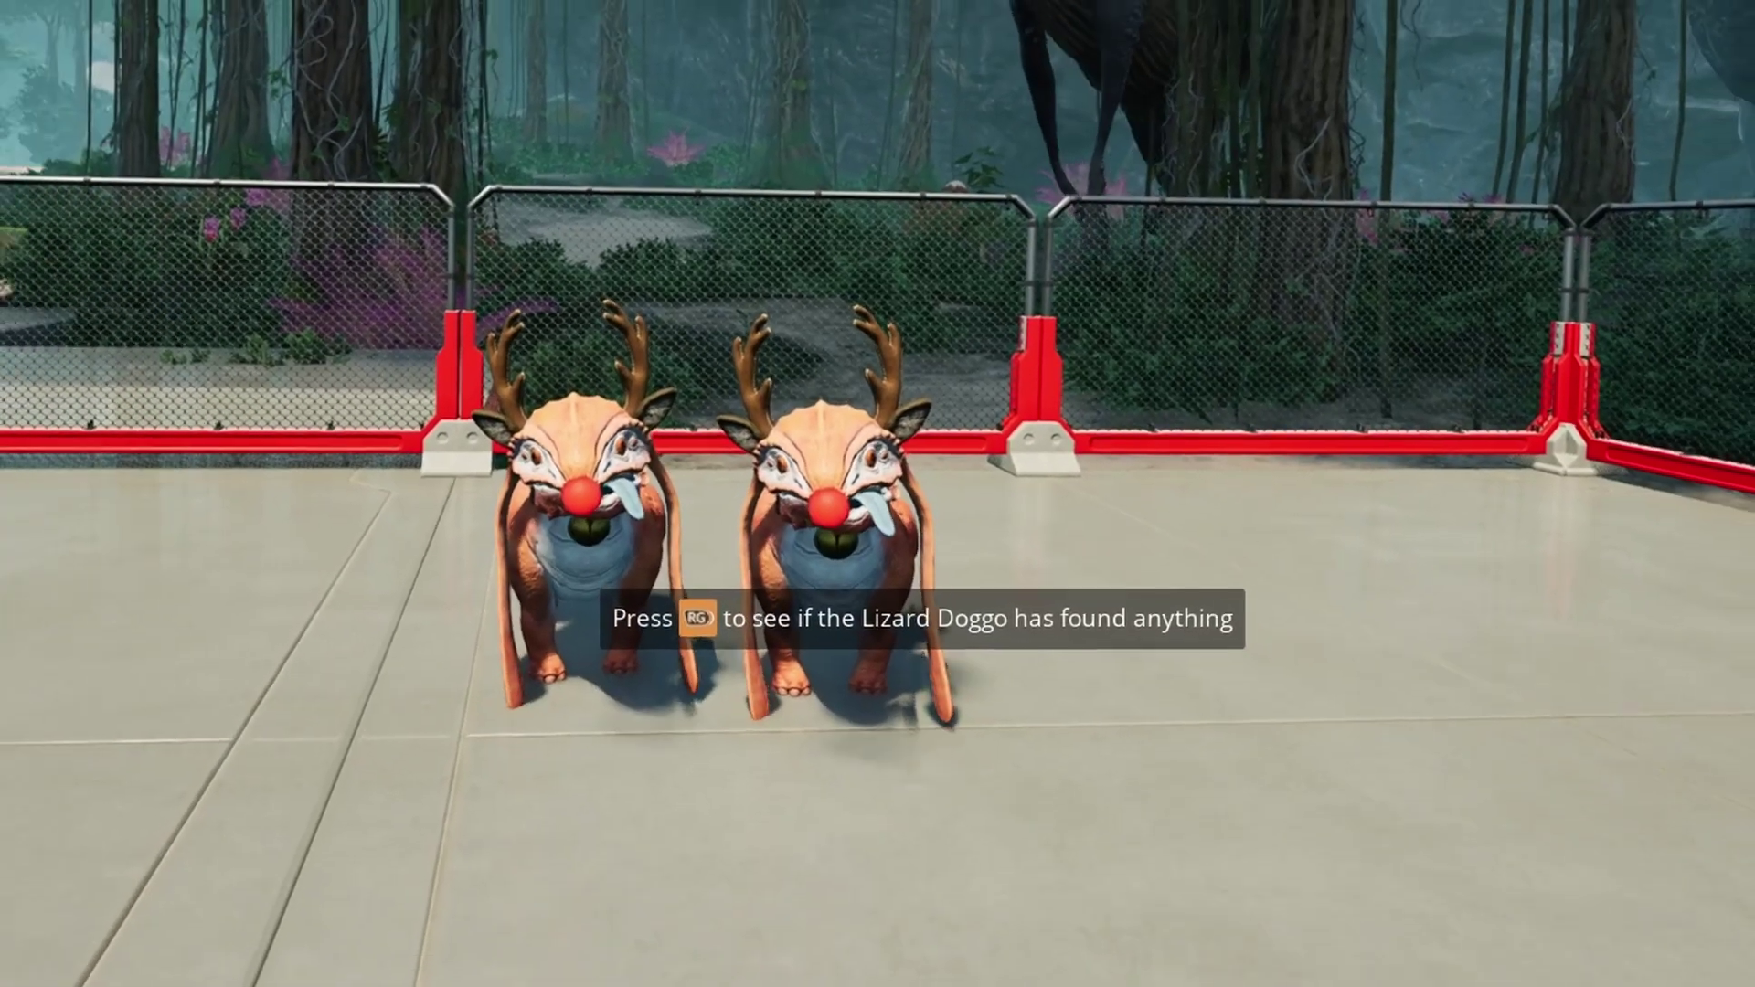